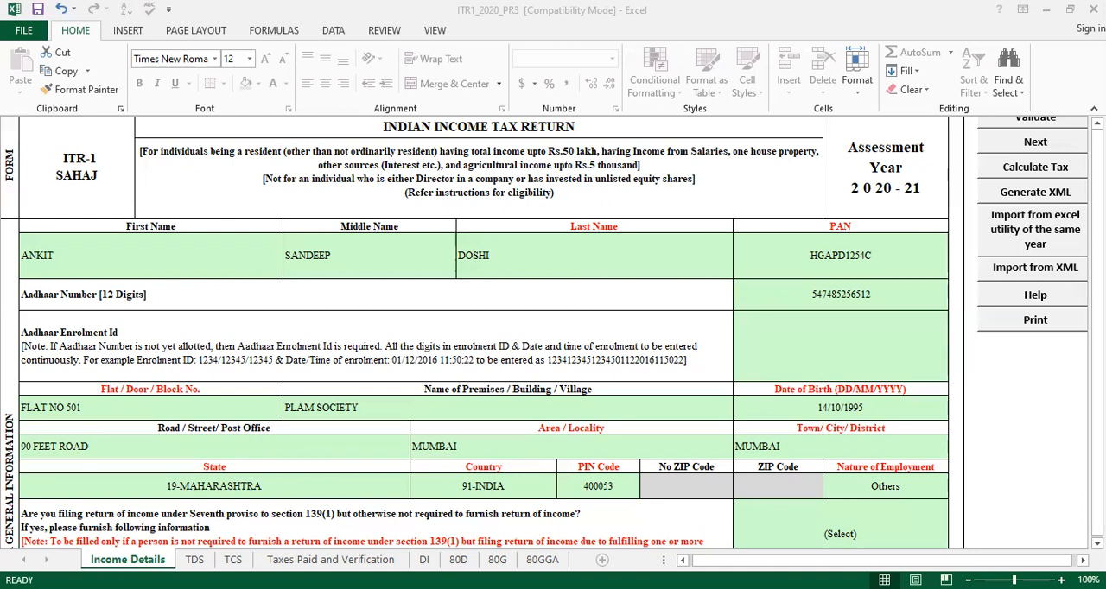
Review the general information section from the address rows to the nature of employment and the seventh proviso questions
left_click(1097, 389)
key("Down")
key("Down")
key("Down")
key("Down")
key("Down")
key("Down")
key("Down")
key("Down")
key("Down")
key("Down")
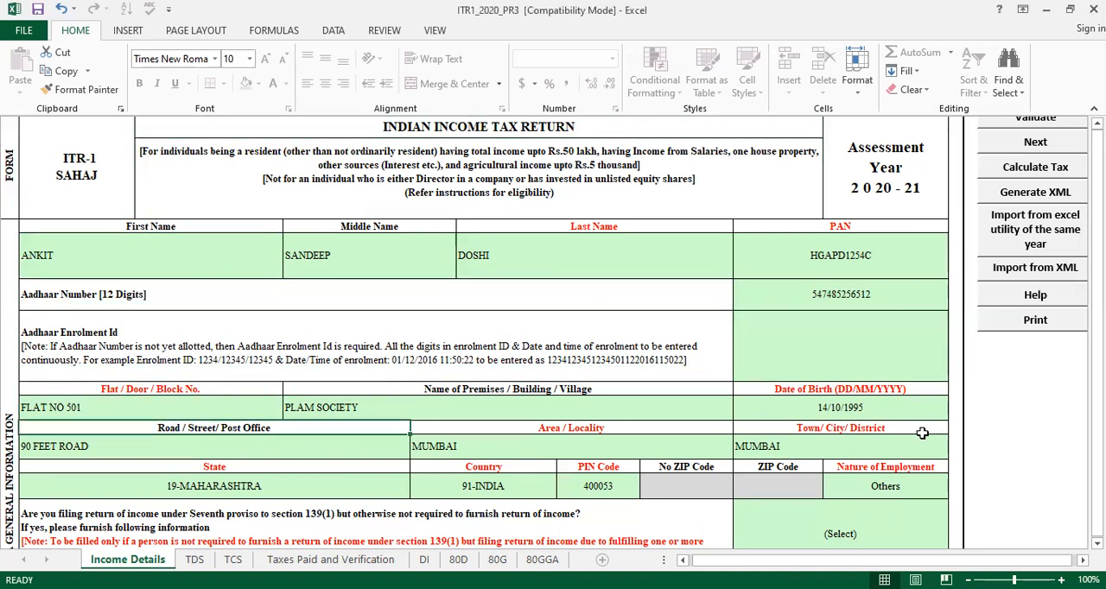
key("Down")
key("Down")
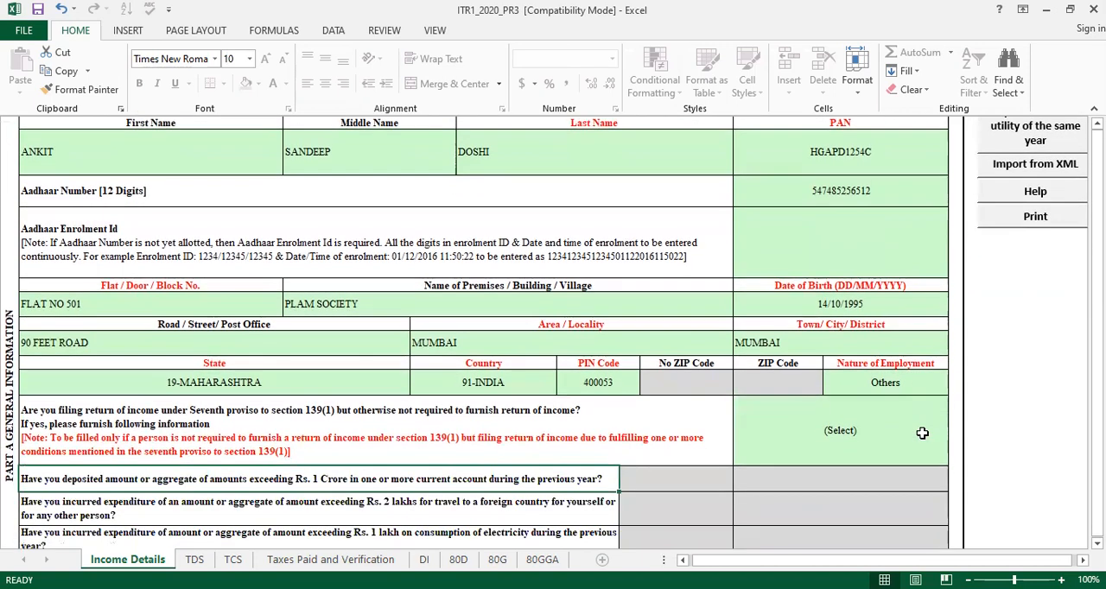
key("Up")
key("Down")
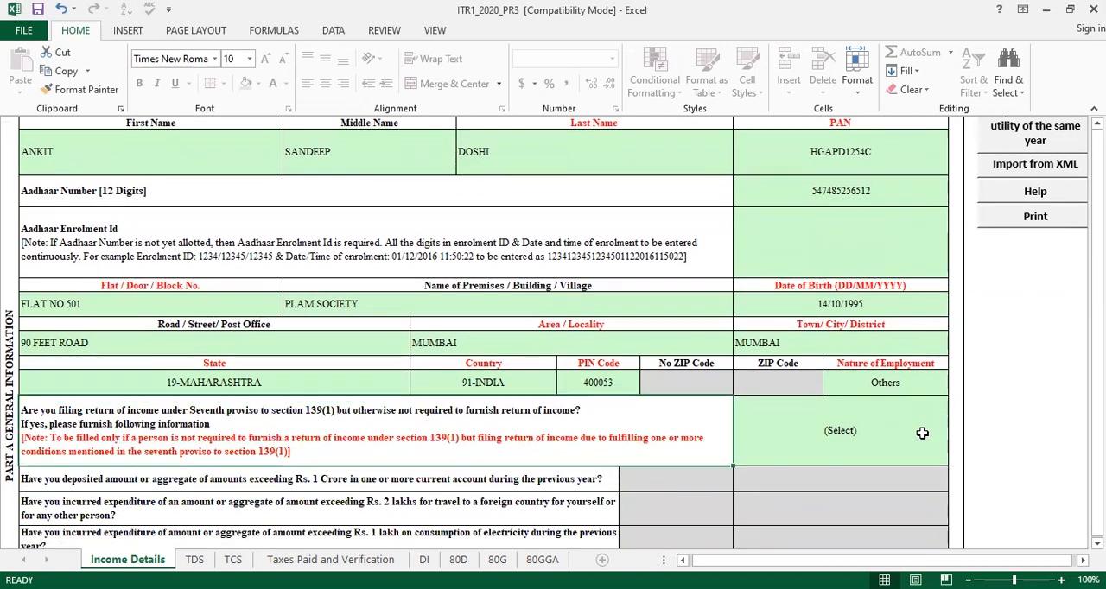
key("Up")
key("Right")
key("Right")
key("Right")
key("Right")
key("Right")
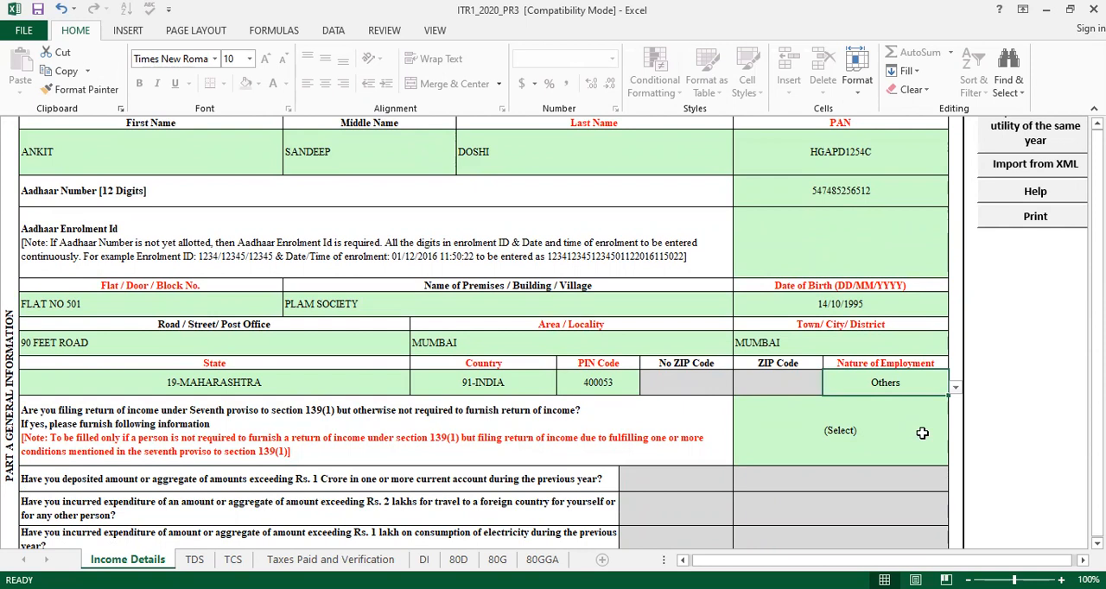
key("Down")
key("Down")
key("Down")
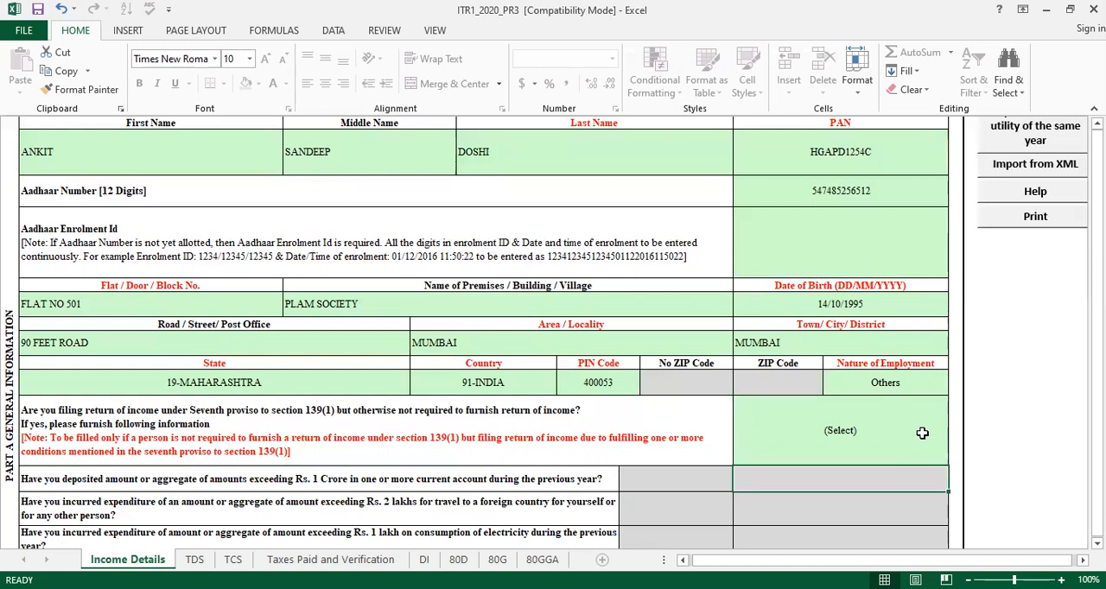
Answer No to filing the return under the seventh proviso to section 139(1)
scroll(921, 432, "down", 1)
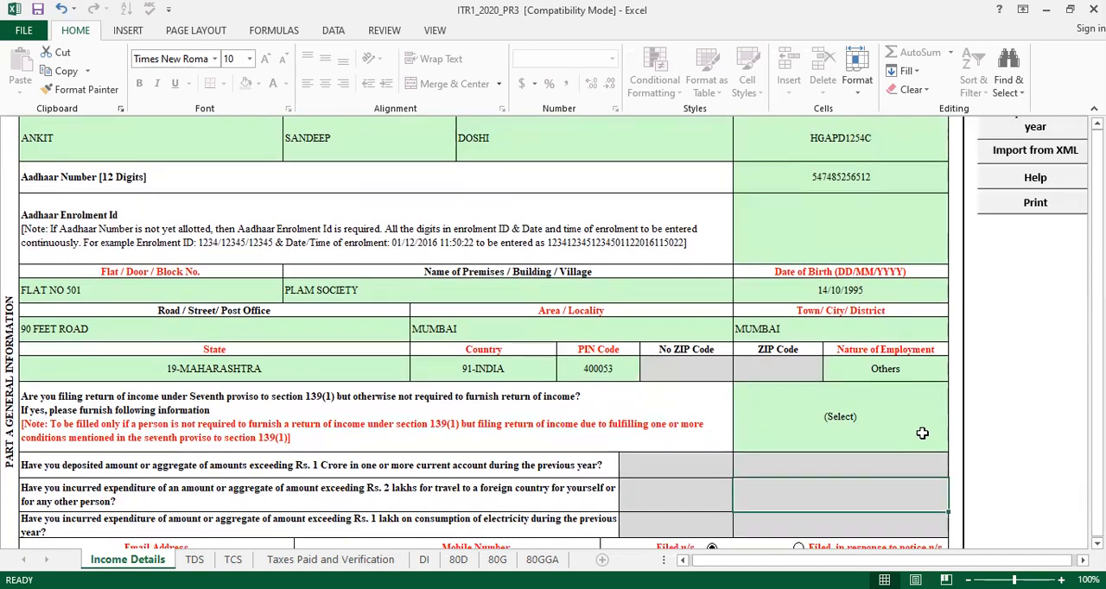
left_click(922, 432)
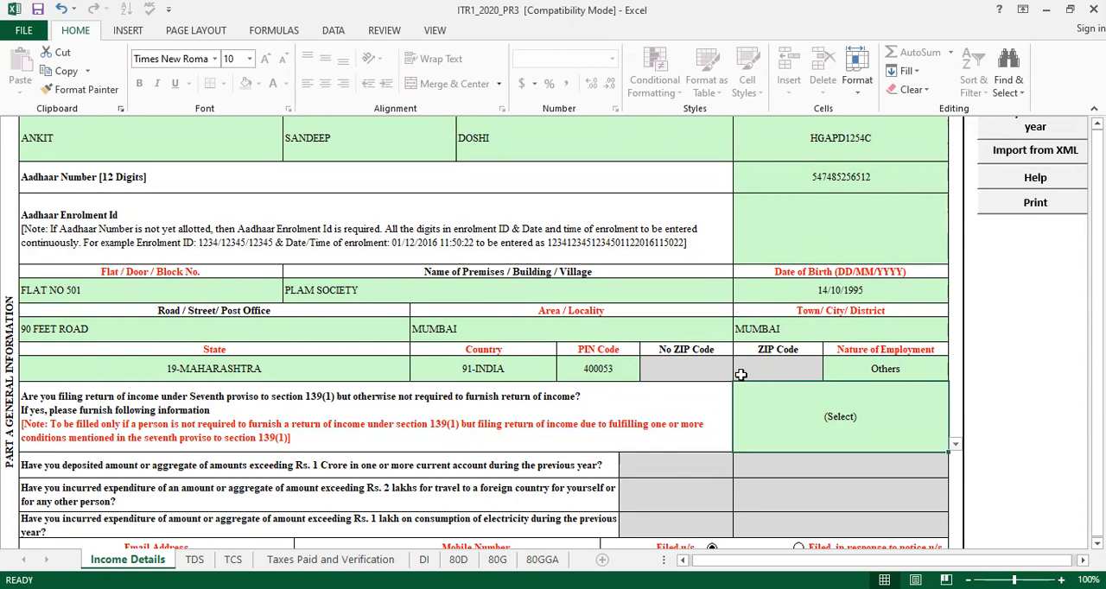
left_click(853, 431)
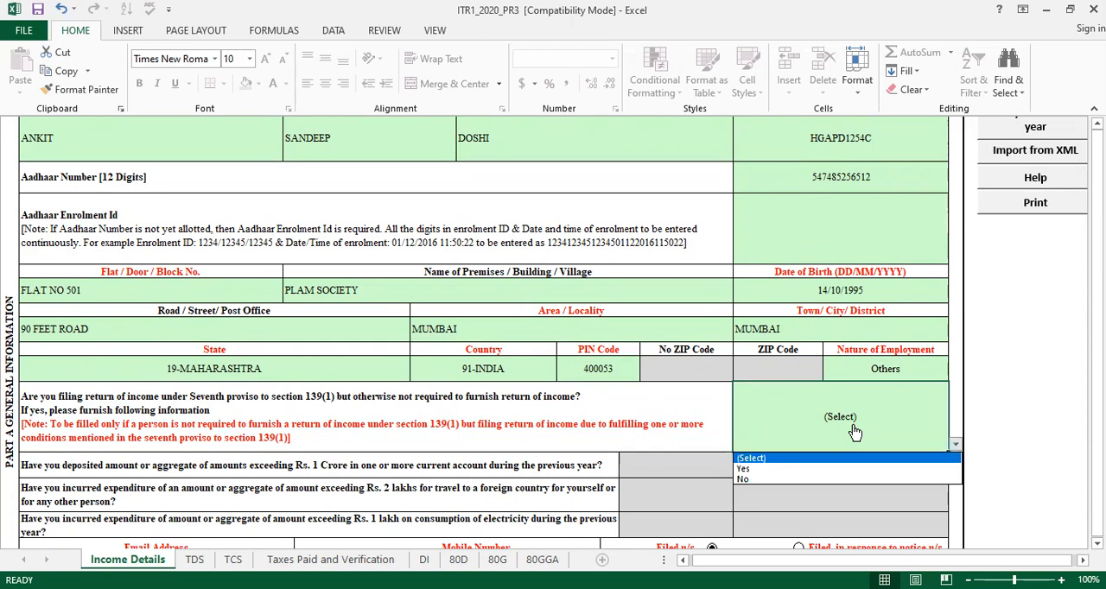
left_click(801, 481)
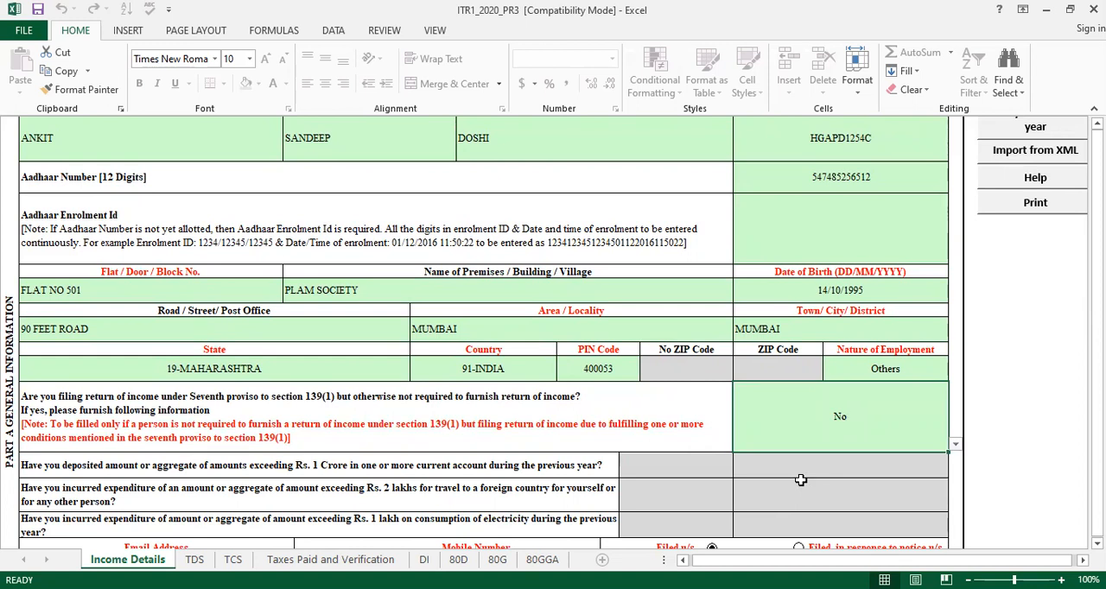
Examine the follow-up questions on current account deposits, foreign travel and electricity expenditure, and the filing details below them
key("Down")
key("Down")
key("Down")
key("Down")
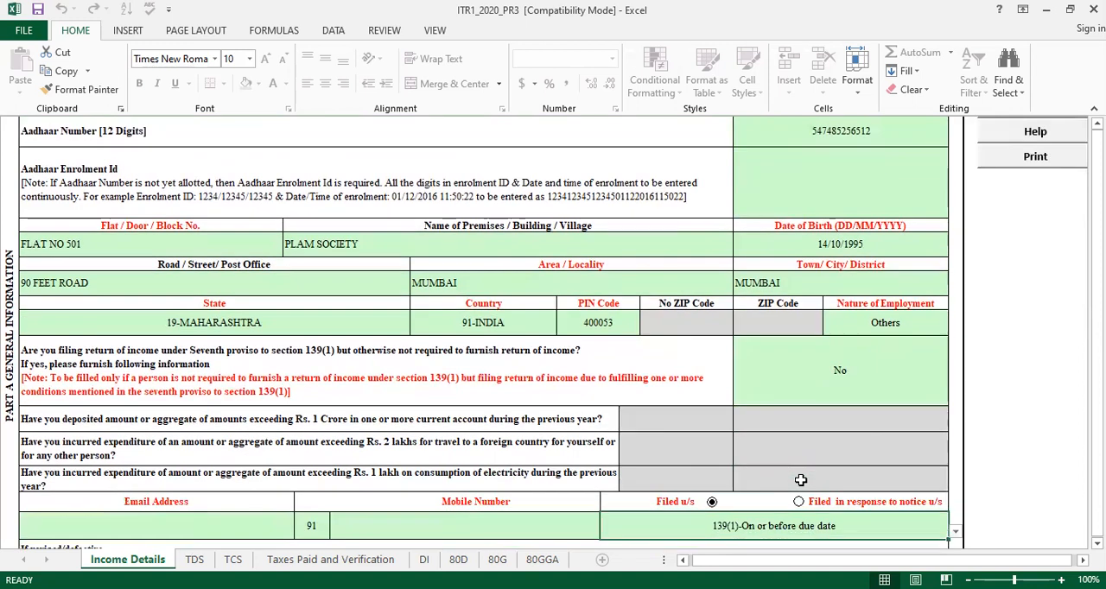
key("Up")
key("Up")
key("Up")
key("Up")
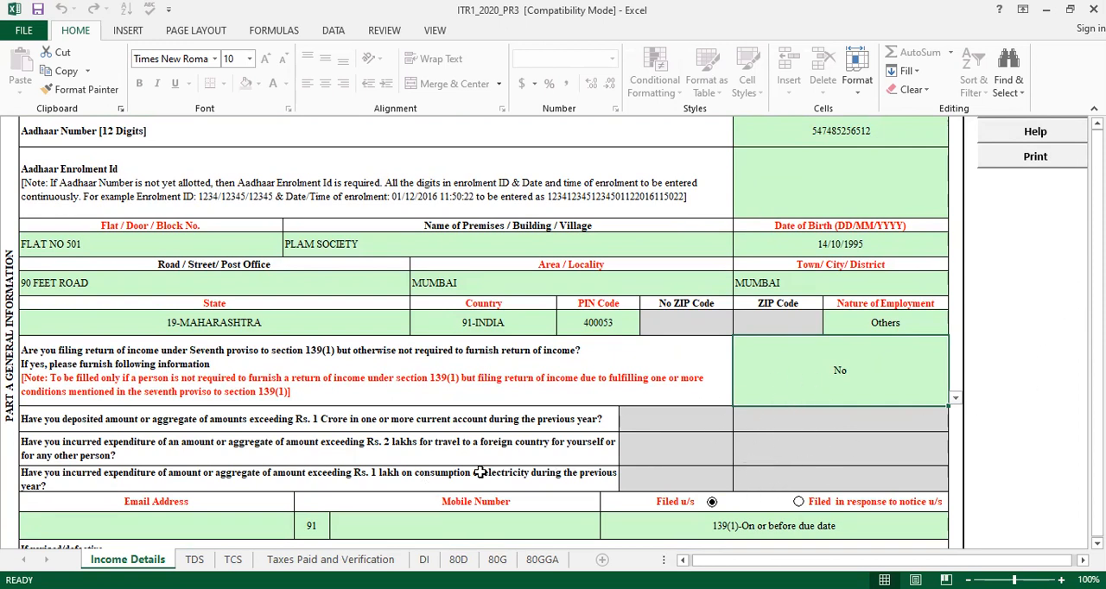
scroll(917, 373, "down", 1)
scroll(914, 367, "up", 2)
scroll(914, 367, "down", 6)
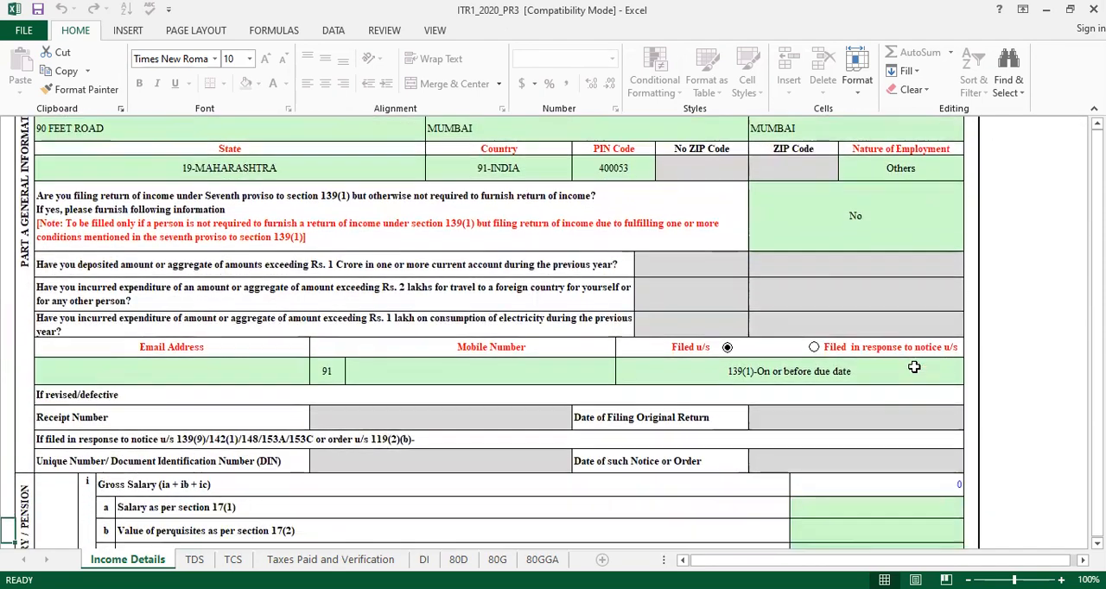
Fill in the taxpayer's e-mail address in the general information section
scroll(914, 367, "down", 2)
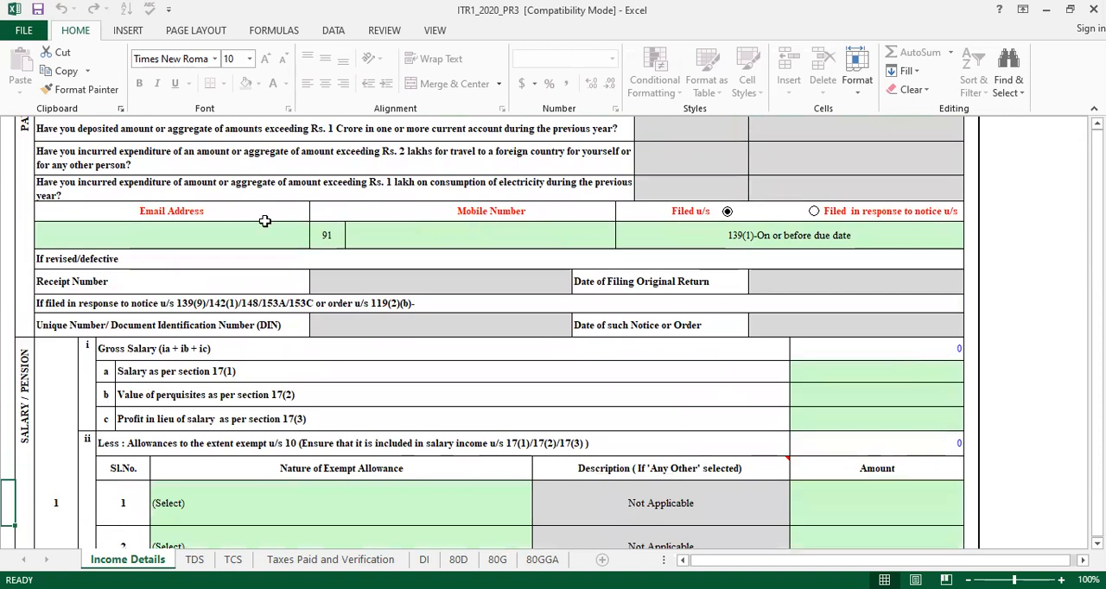
left_click(224, 234)
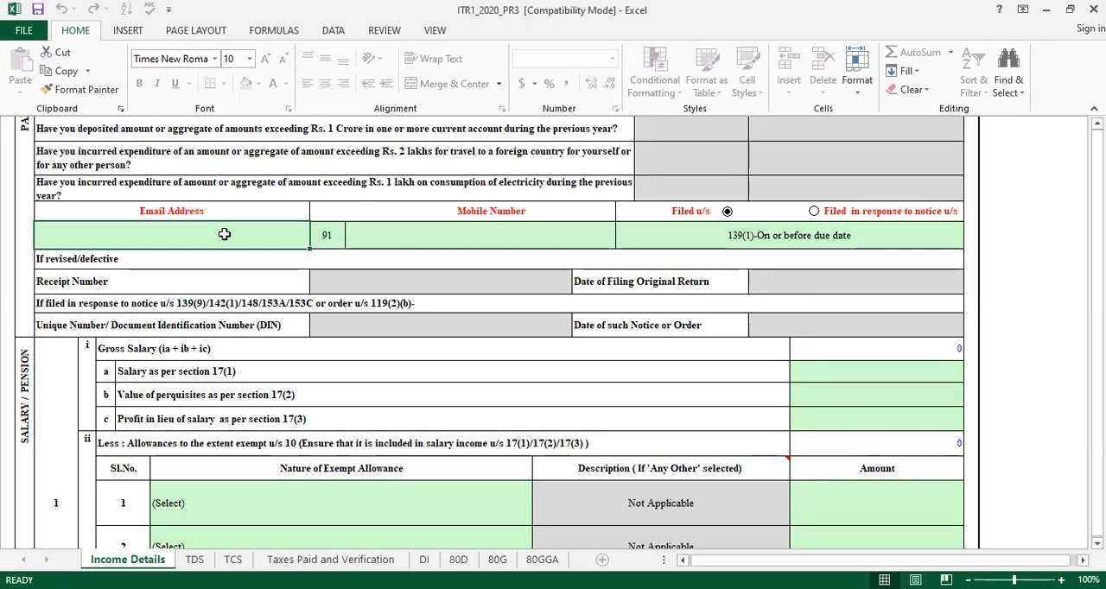
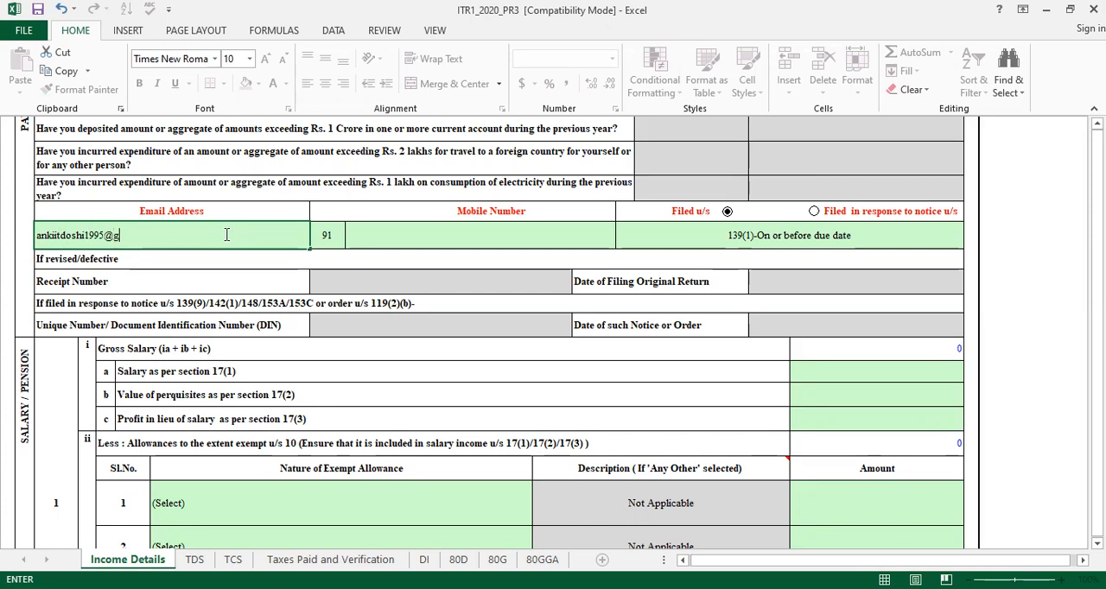
key("Tab")
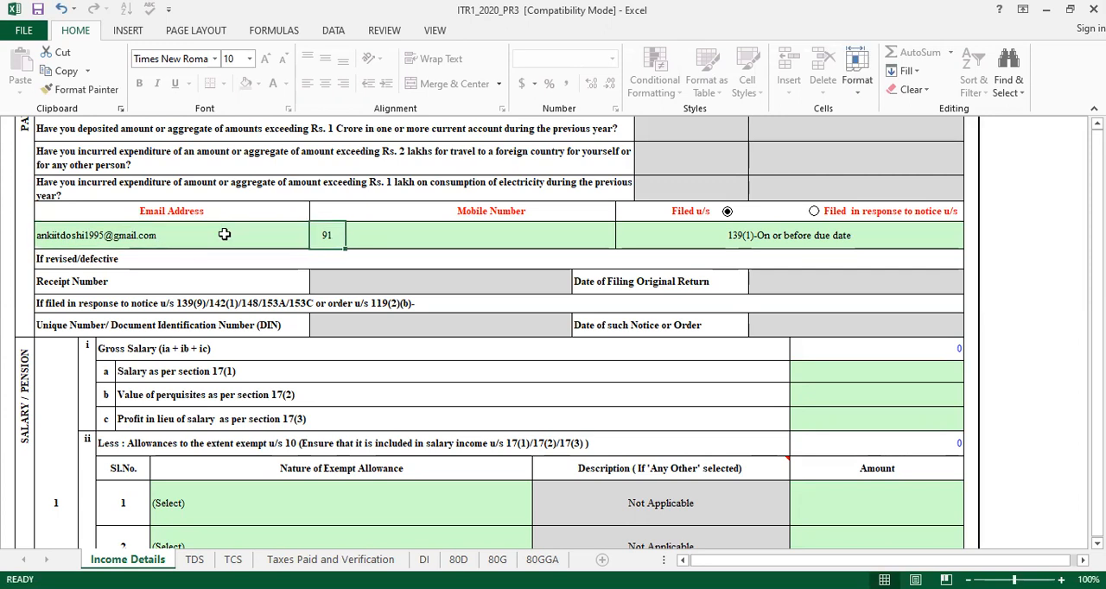
Enter the taxpayer's mobile number beside the country code
key("Tab")
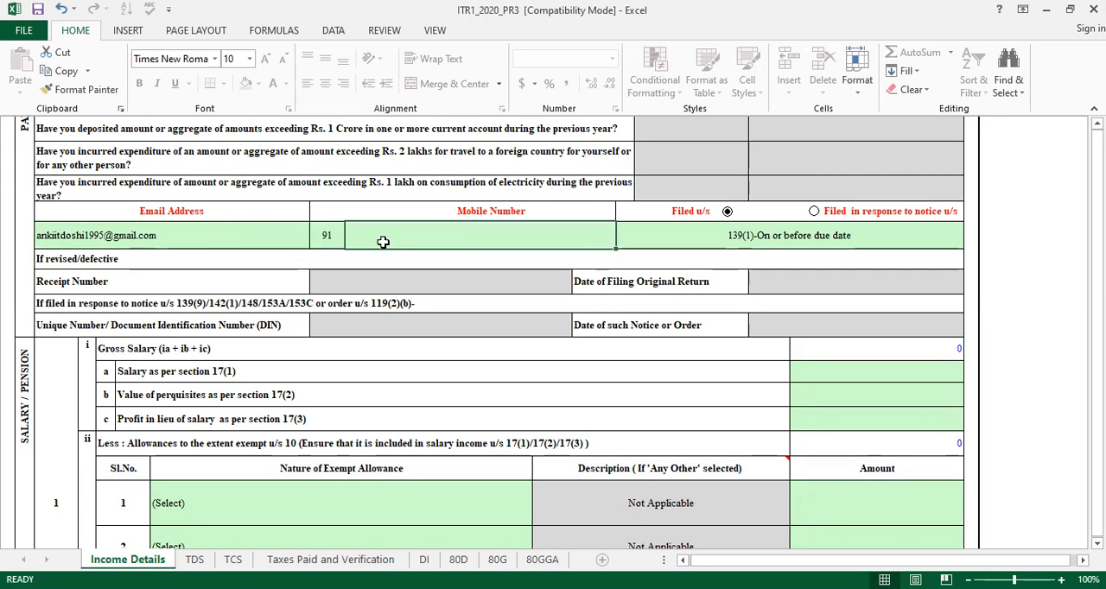
double_click(383, 242)
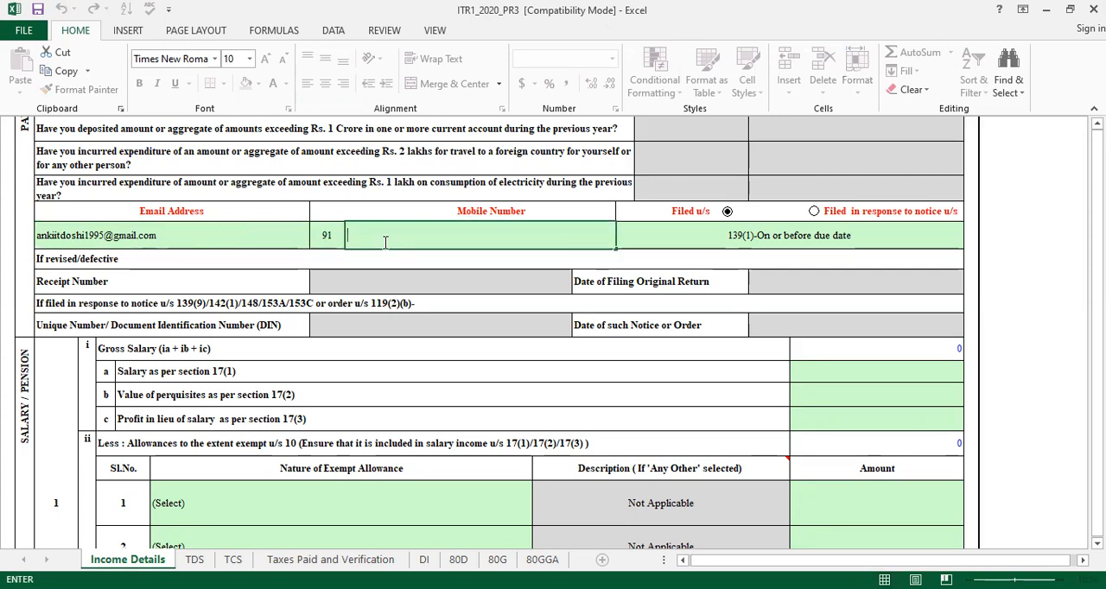
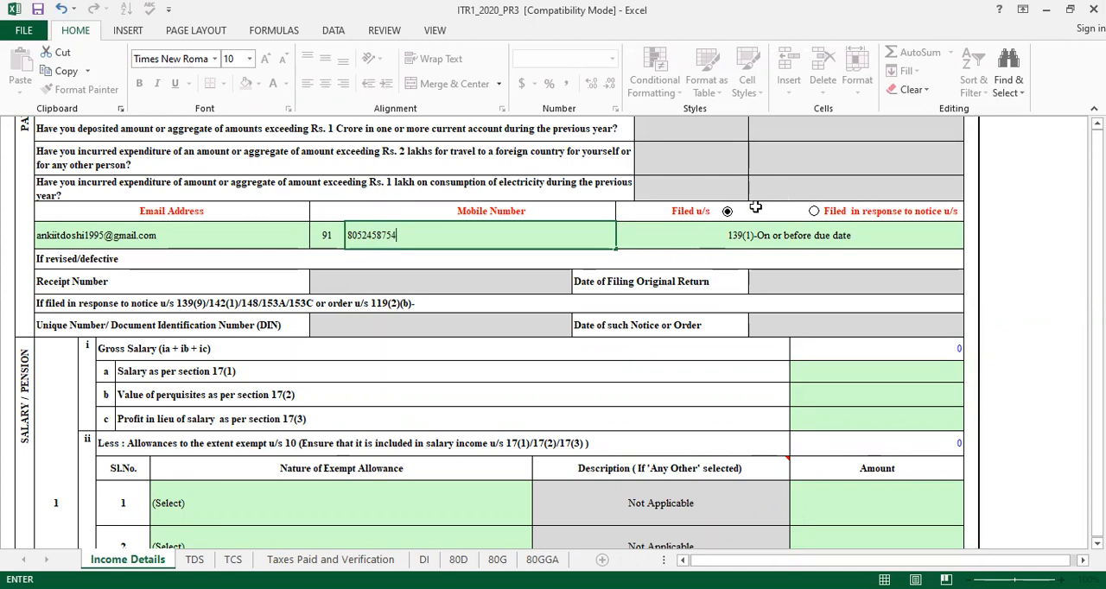
Choose the Filed u/s option and set the filing section to 139(1)-On or before due date
left_click(813, 219)
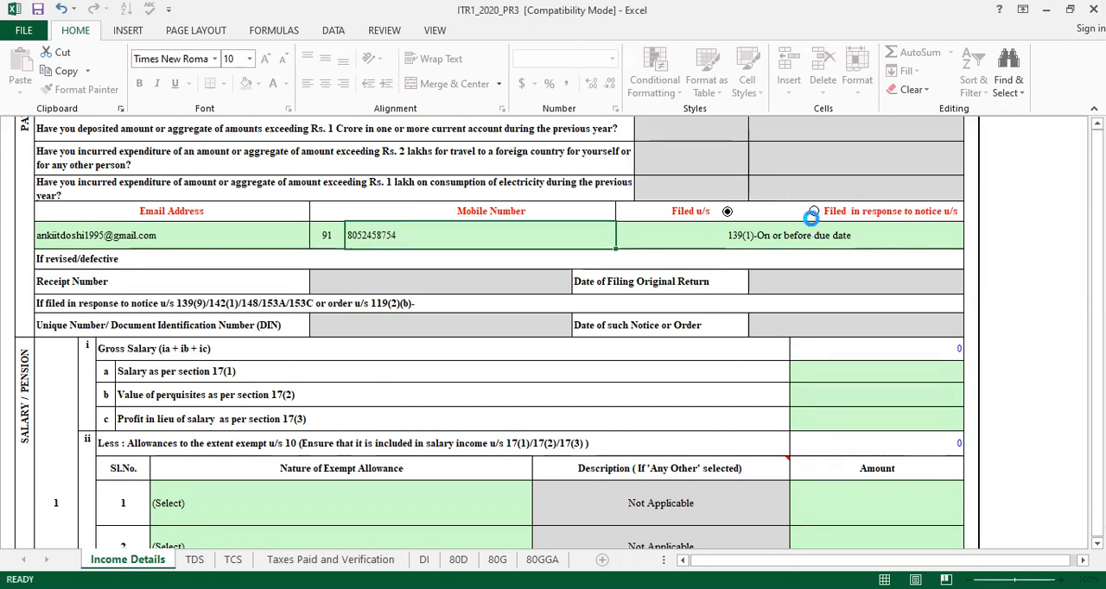
left_click(728, 215)
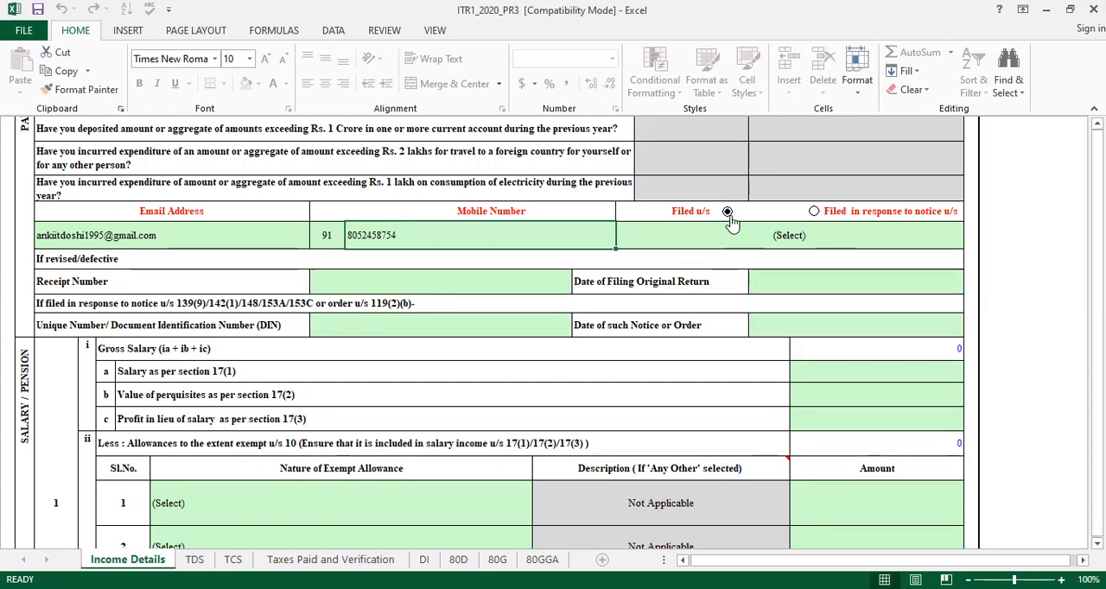
left_click(729, 214)
left_click(806, 243)
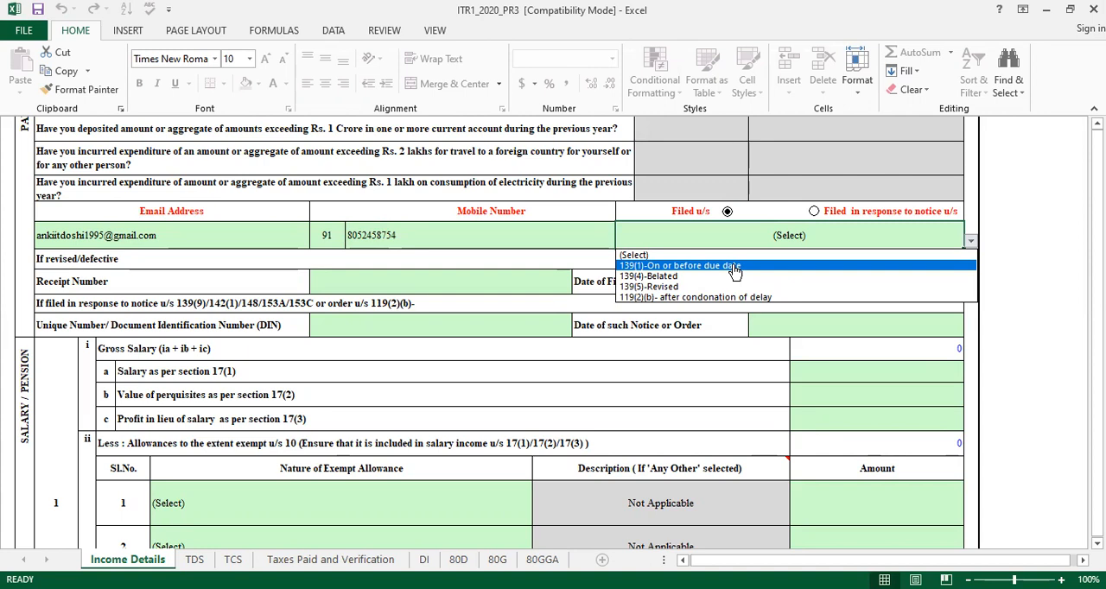
left_click(735, 268)
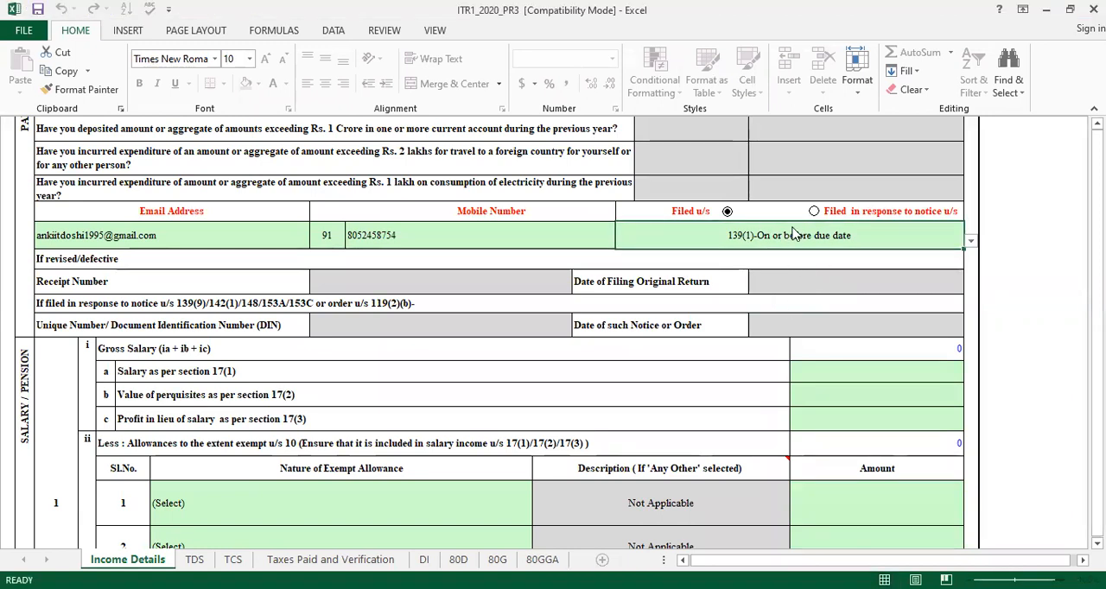
Enter 600000 as the salary as per section 17(1)
left_click(385, 287)
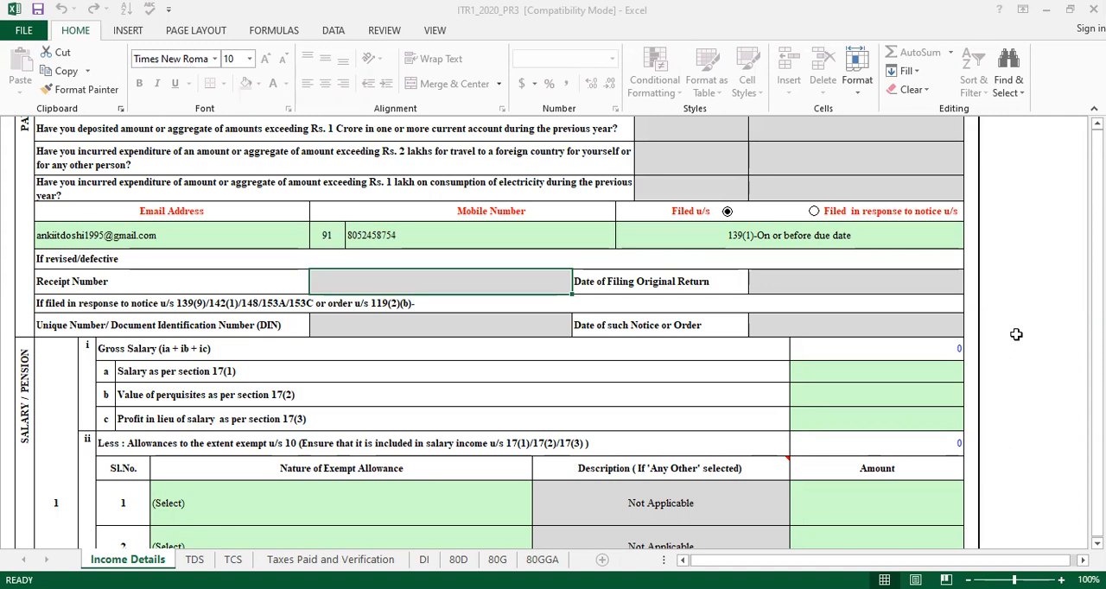
left_click(878, 374)
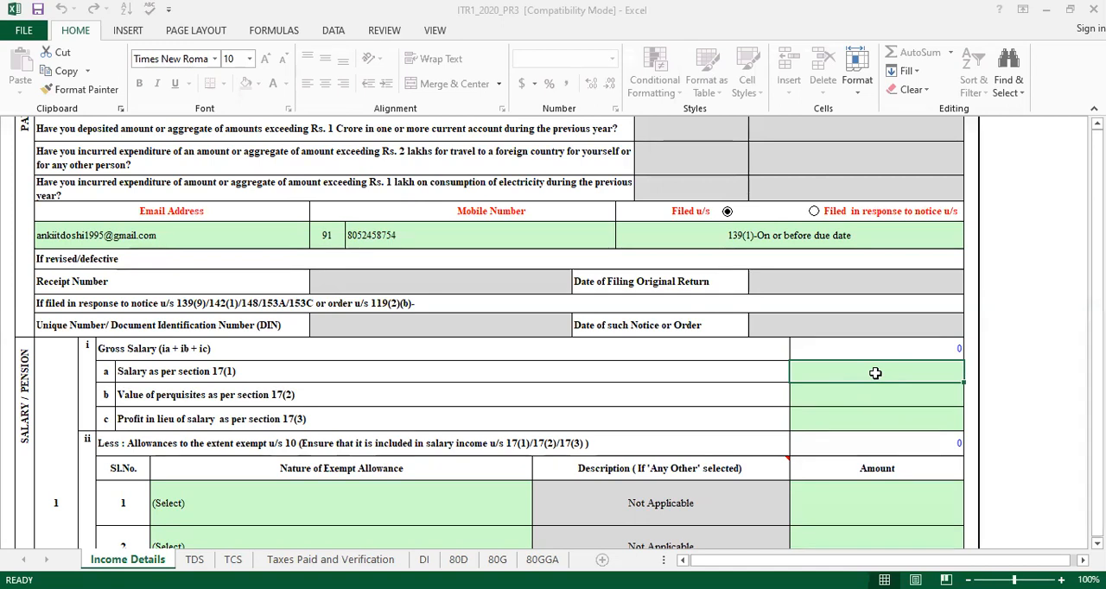
type("60000")
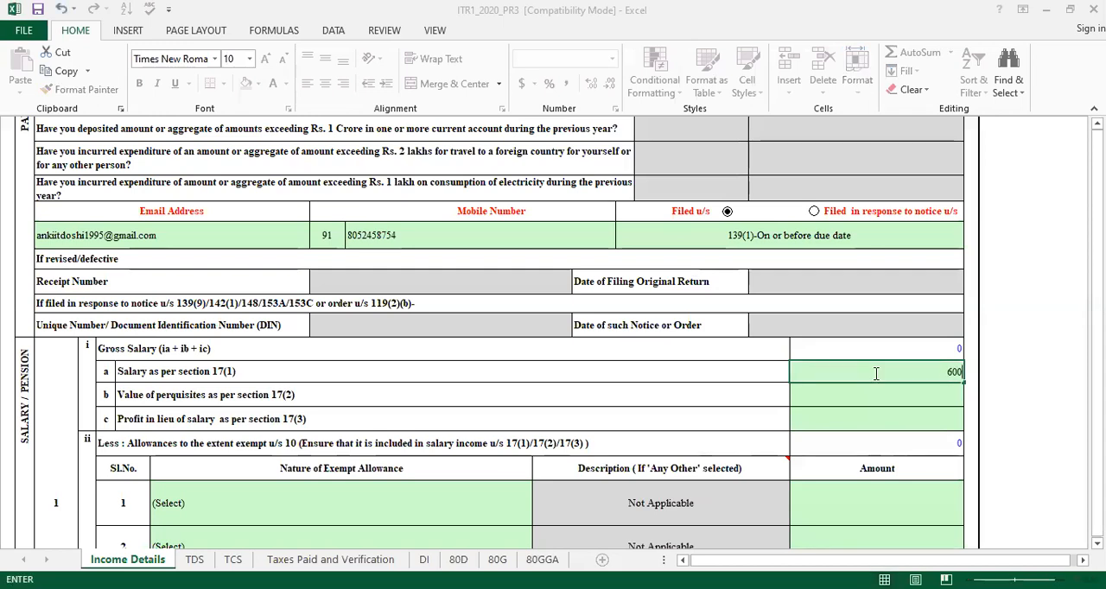
type("0")
left_click(888, 397)
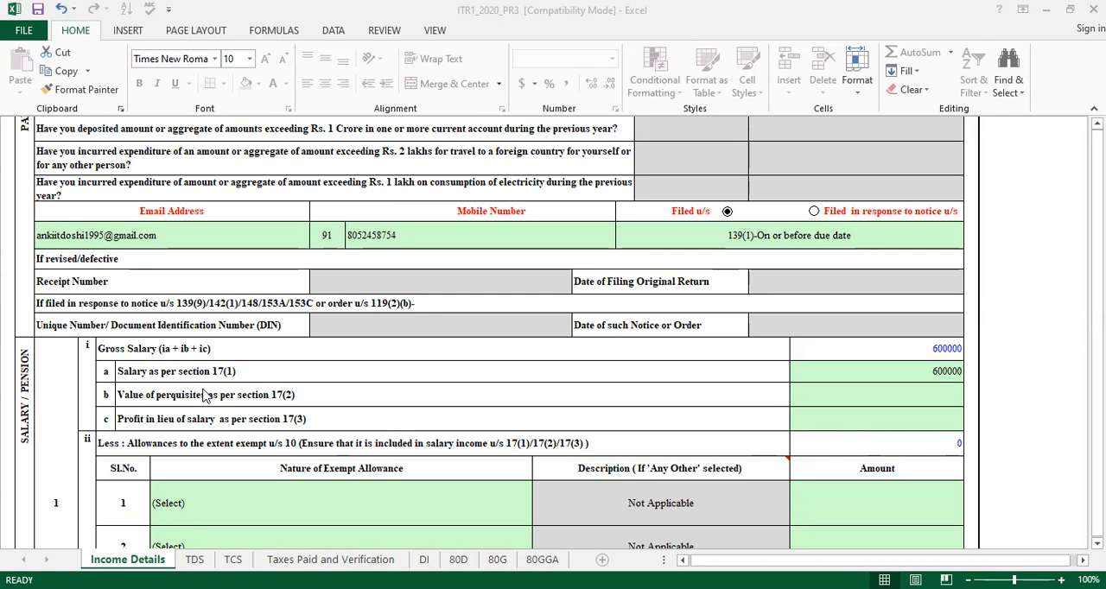
Set both the value of perquisites under section 17(2) and the profit in lieu of salary under section 17(3) to 0
left_click(888, 393)
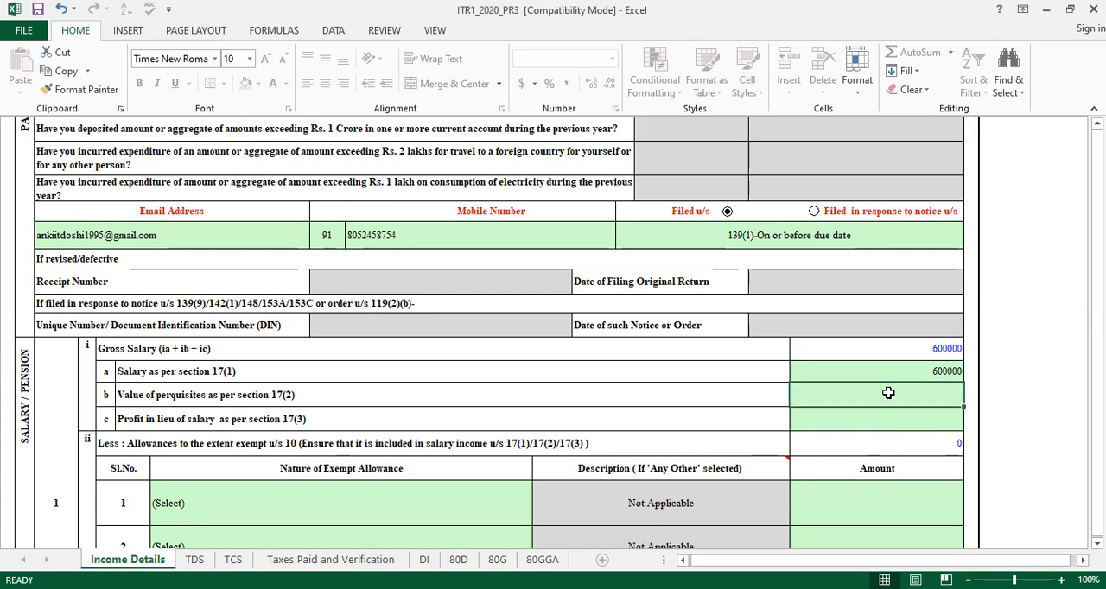
type("0")
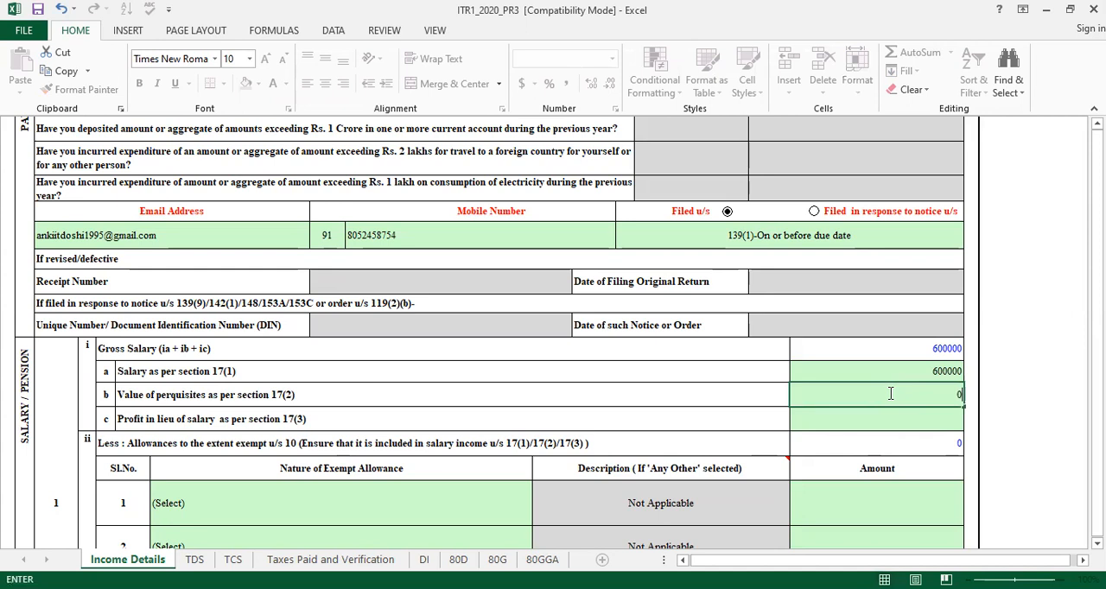
key("Return")
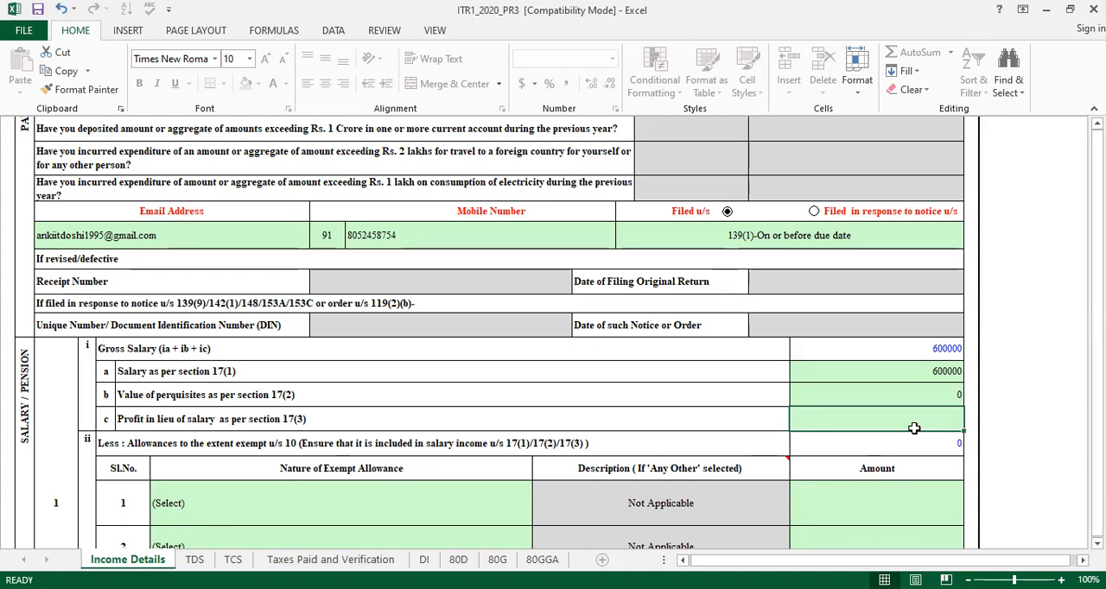
type("0")
key("Return")
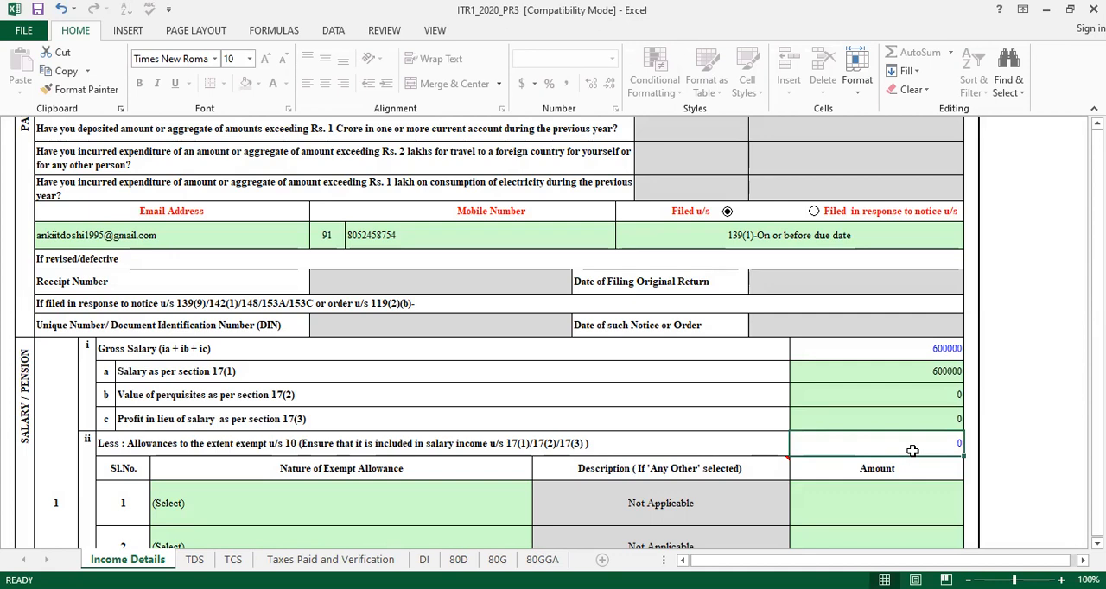
Set the first exempt allowance under section 10 to Sec 10(13A)-Allowance to meet expenditure incurred on house rent
key("Down")
key("Down")
key("Down")
key("Down")
key("Down")
key("Down")
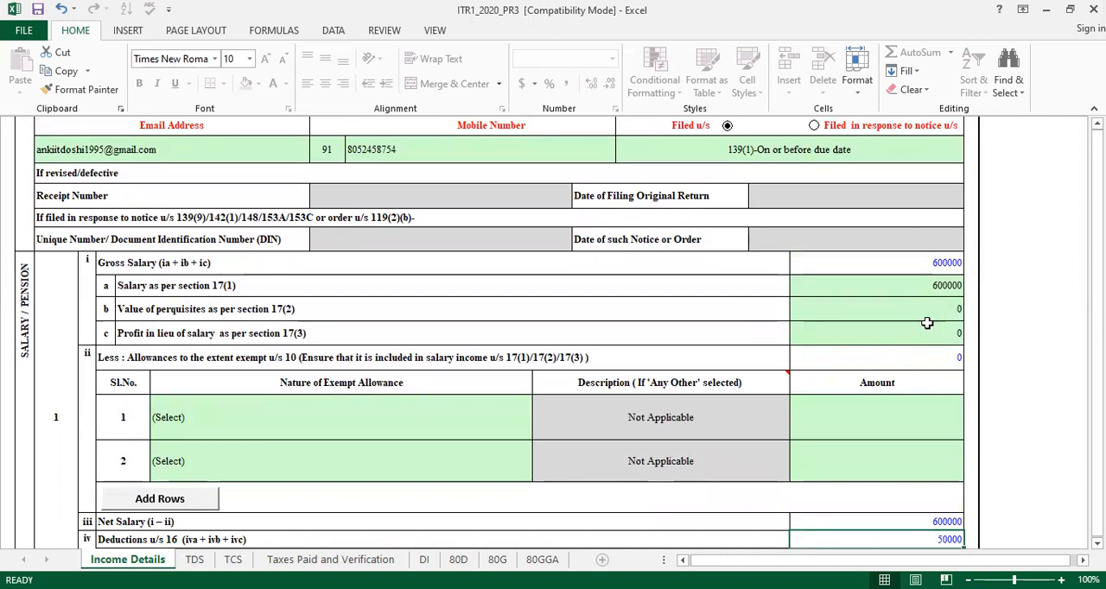
left_click(192, 429)
key("alt+Down")
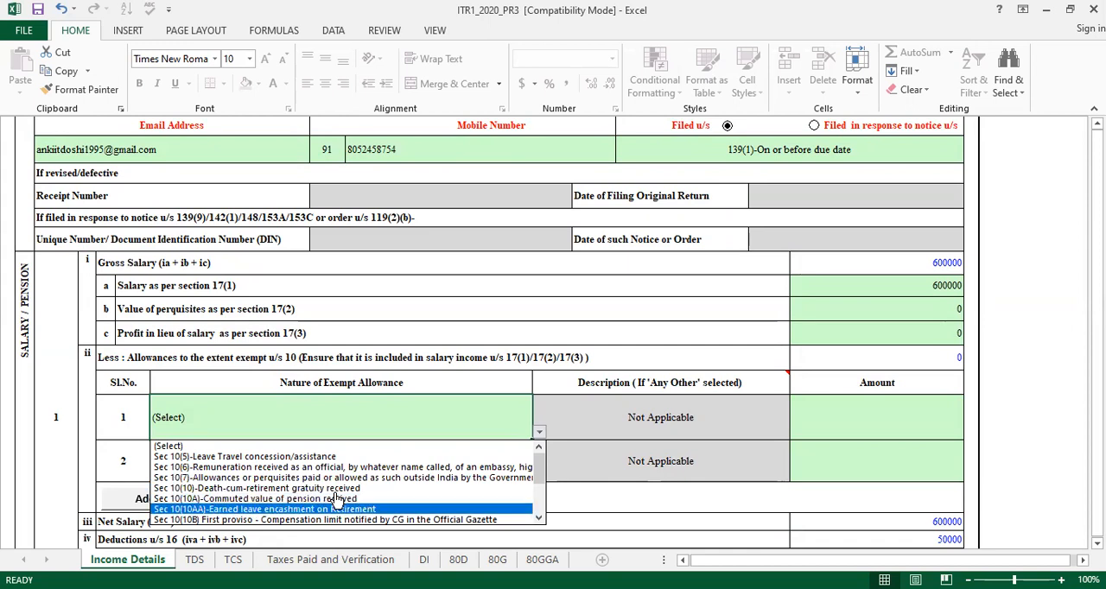
key("Down")
key("Down")
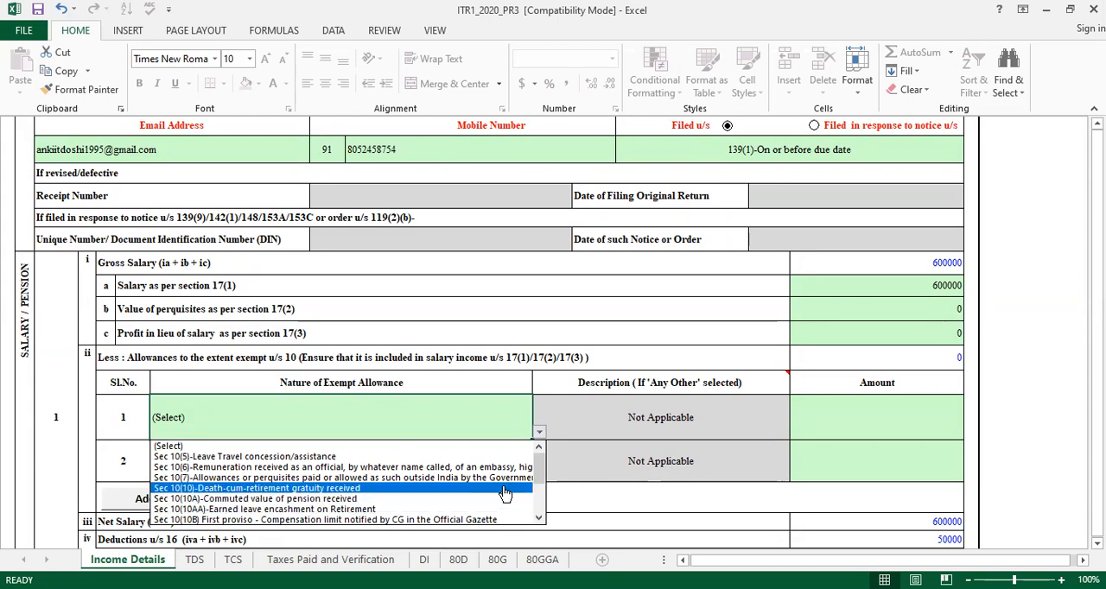
left_click_drag(540, 469, 541, 488)
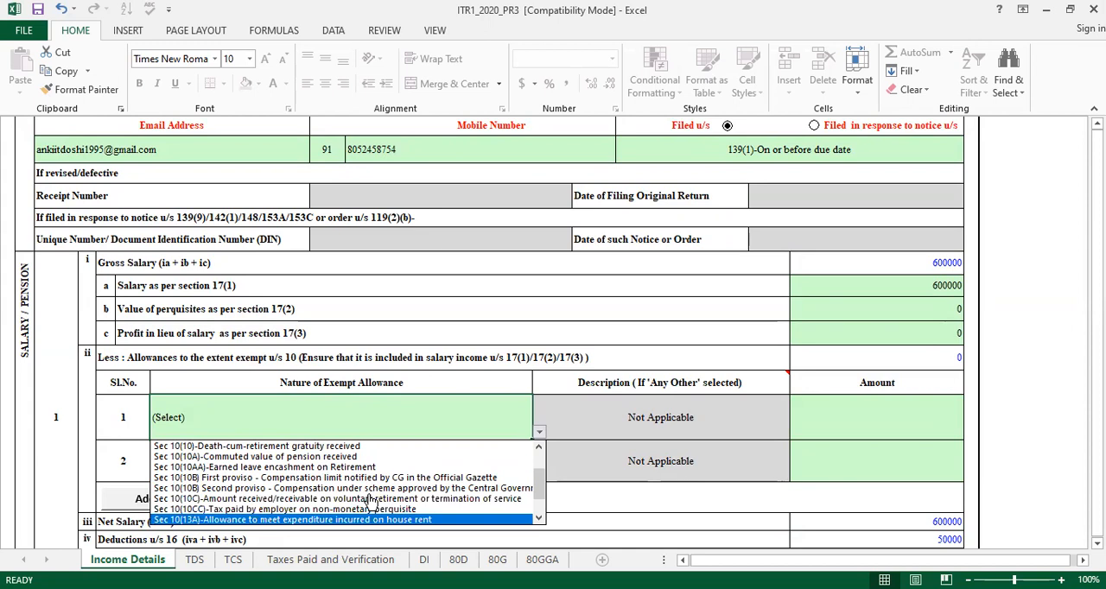
key("Return")
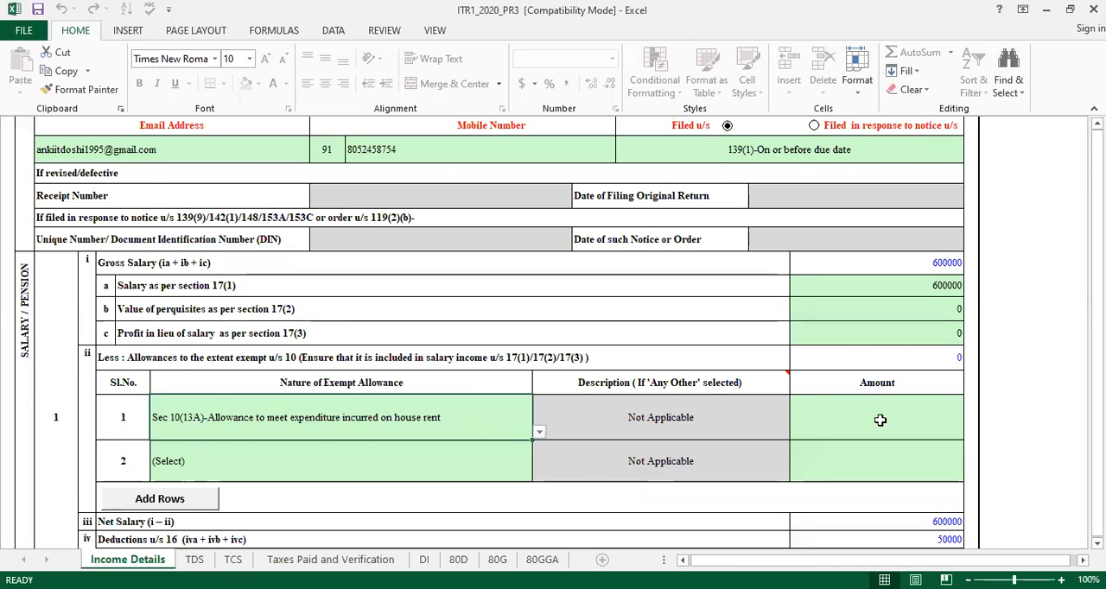
Enter 54000 as the exempt amount for the house rent allowance
left_click(927, 431)
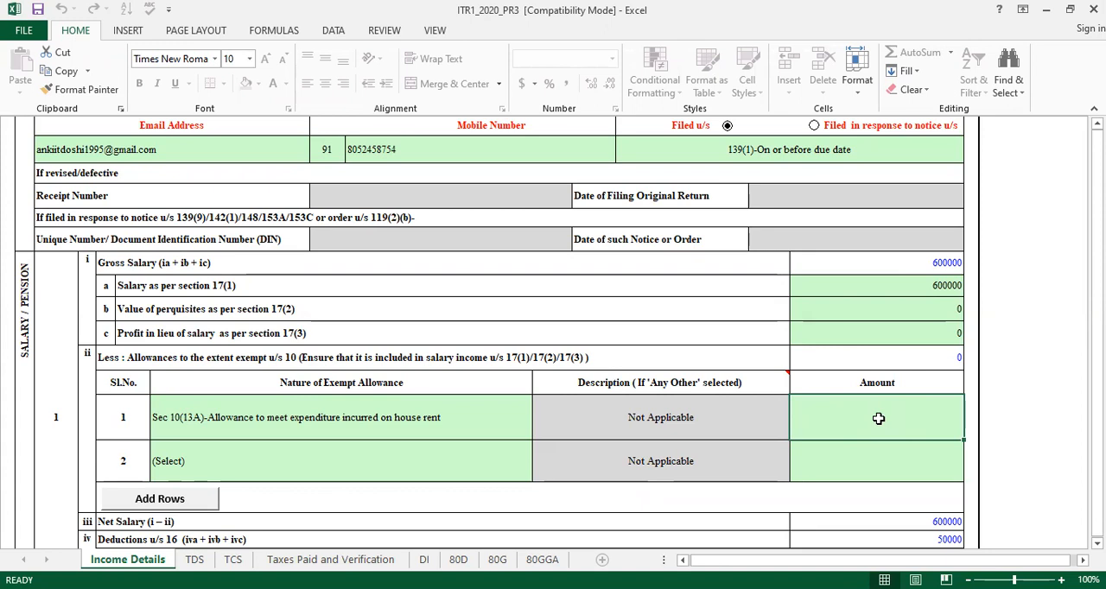
type("54000")
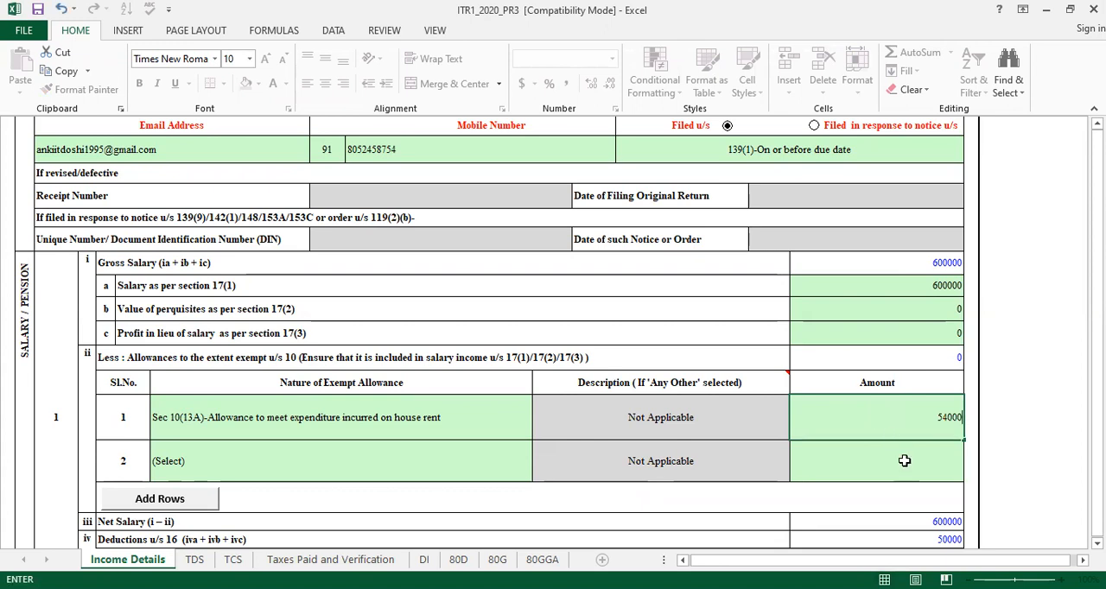
key("Return")
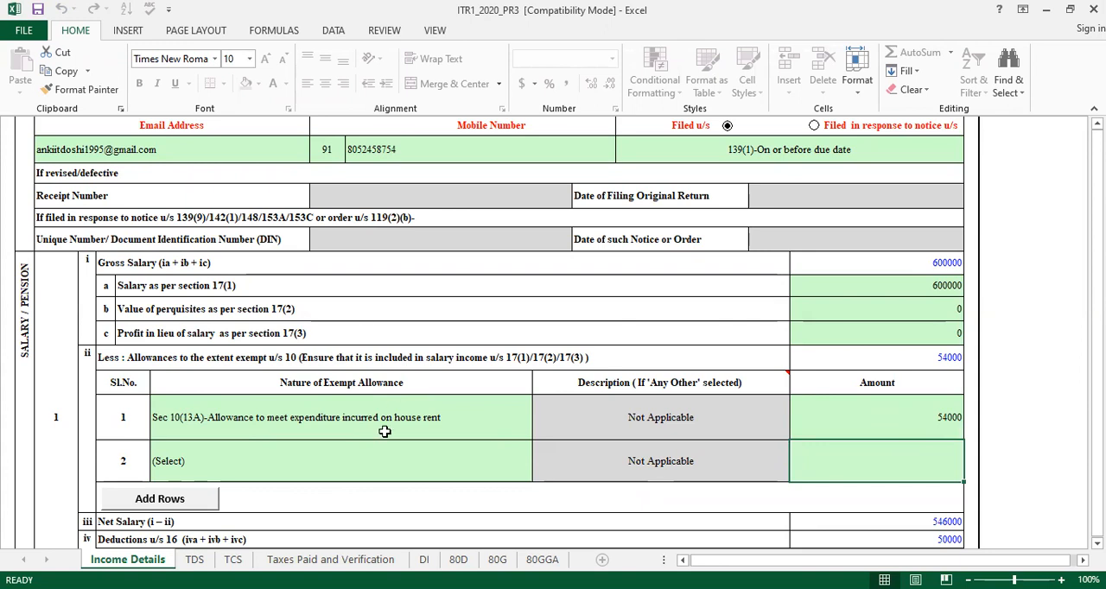
Look through the exempt allowance options available for the second row, then close the list without choosing one
left_click(239, 475)
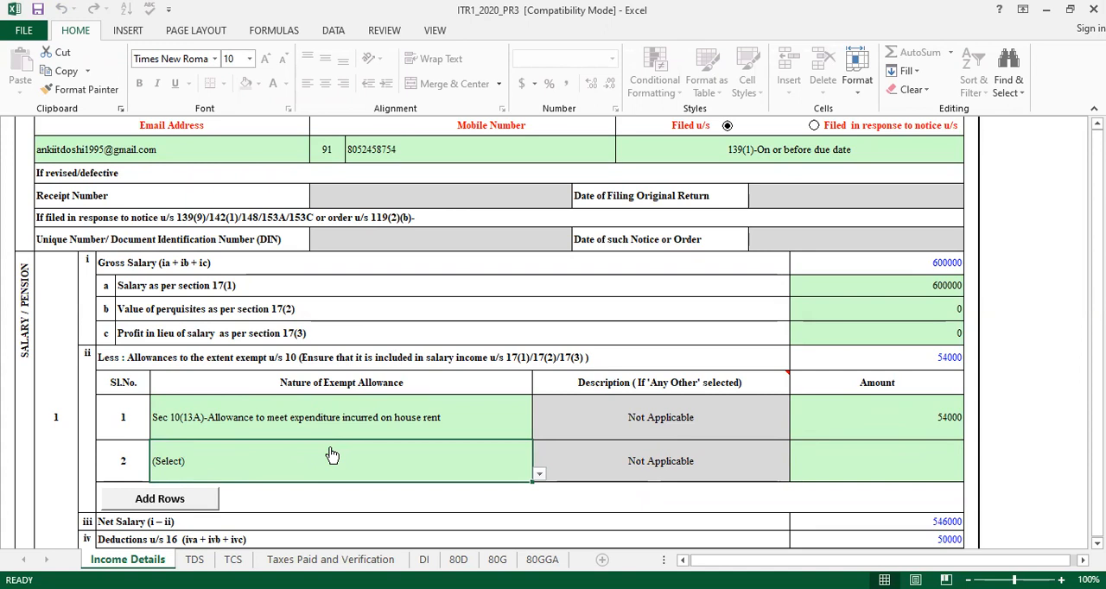
left_click(538, 474)
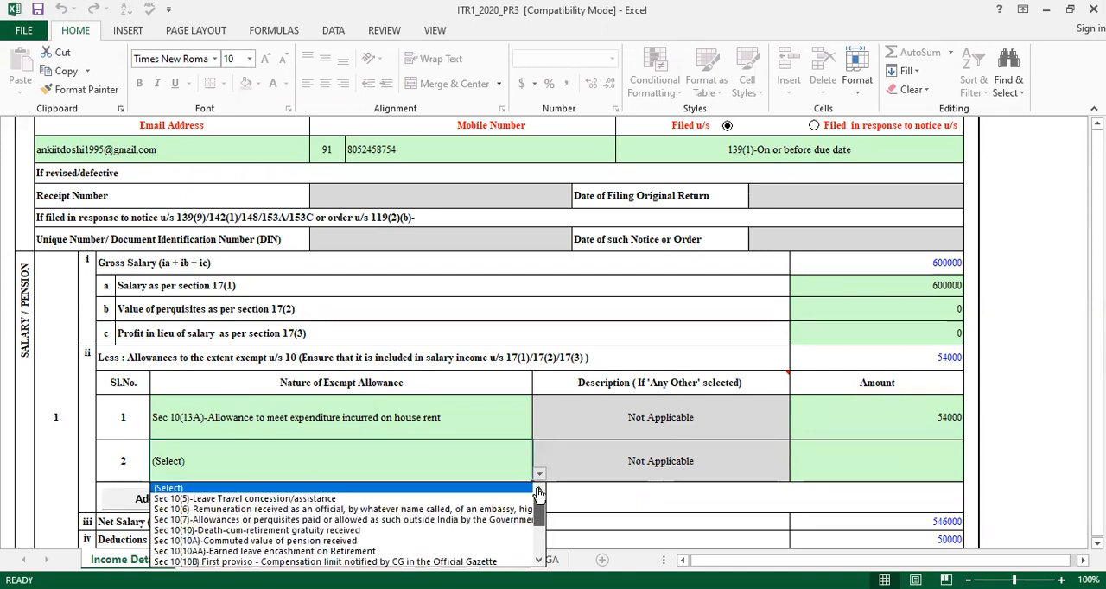
scroll(539, 494, "down", 4)
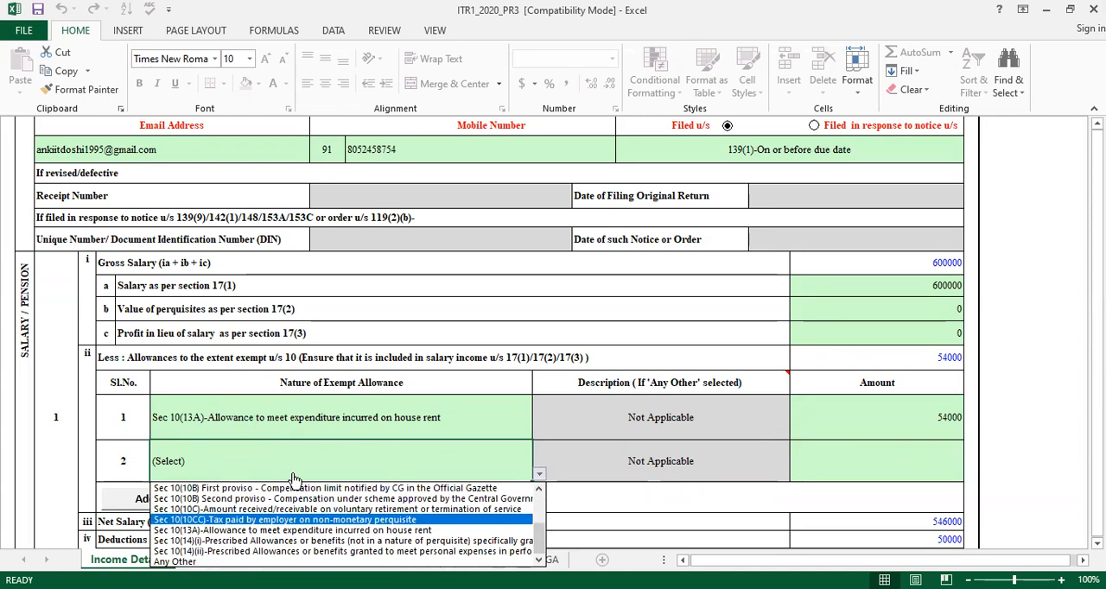
key("Down")
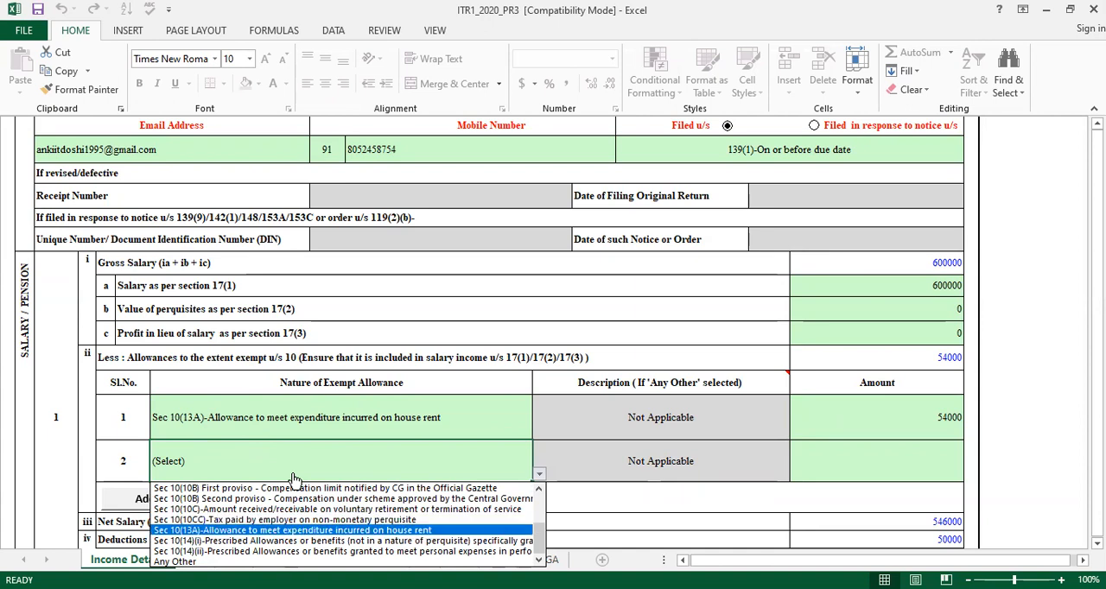
key("Down")
key("Down")
key("Down")
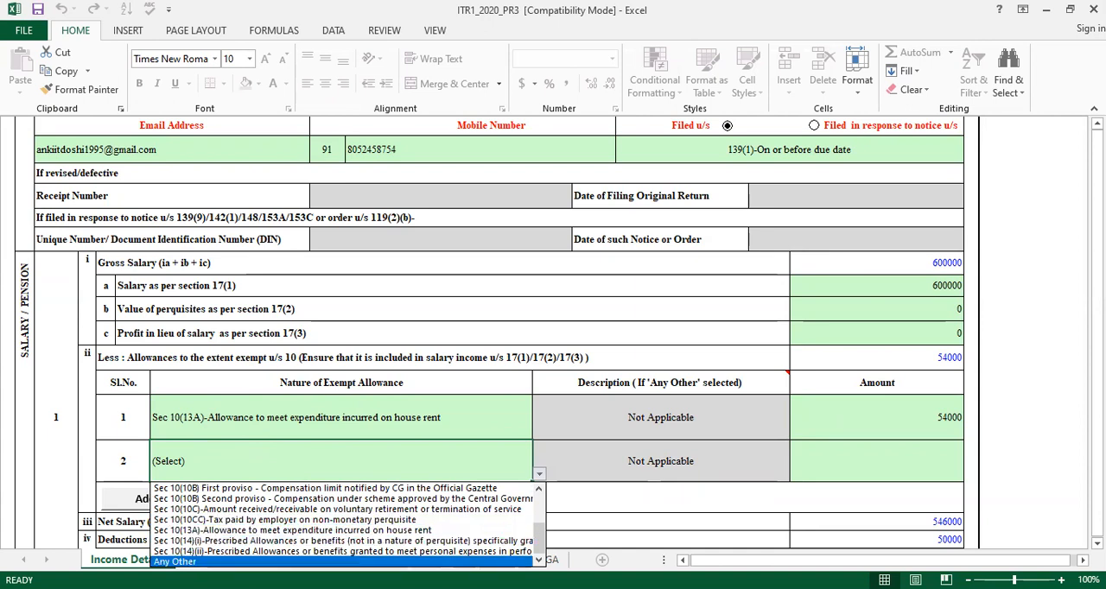
key("Up")
key("Up")
key("Up")
key("Up")
key("Up")
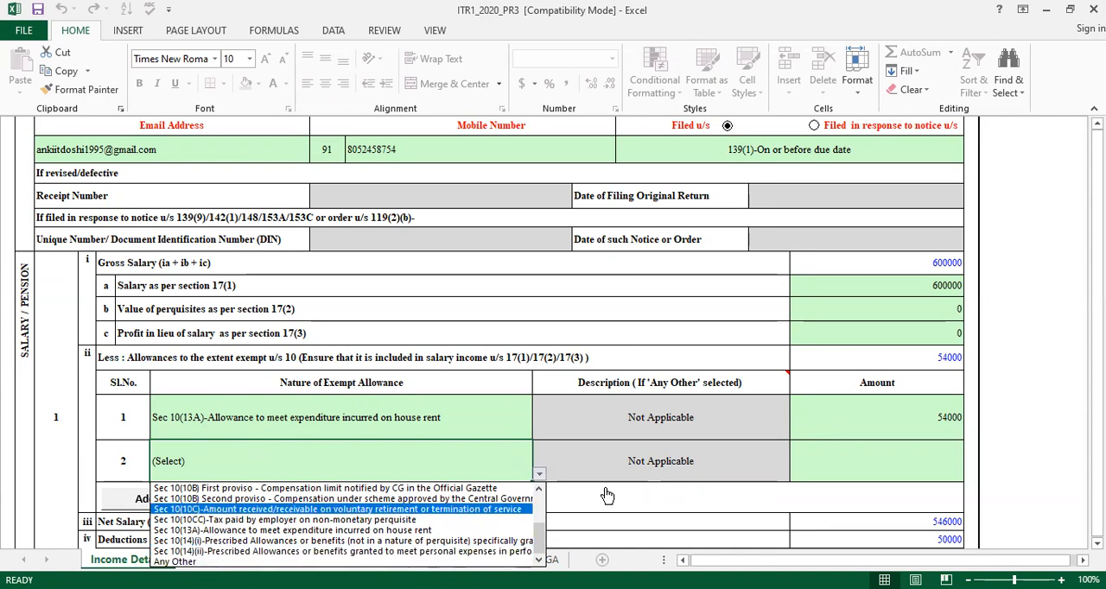
scroll(607, 495, "up", 2)
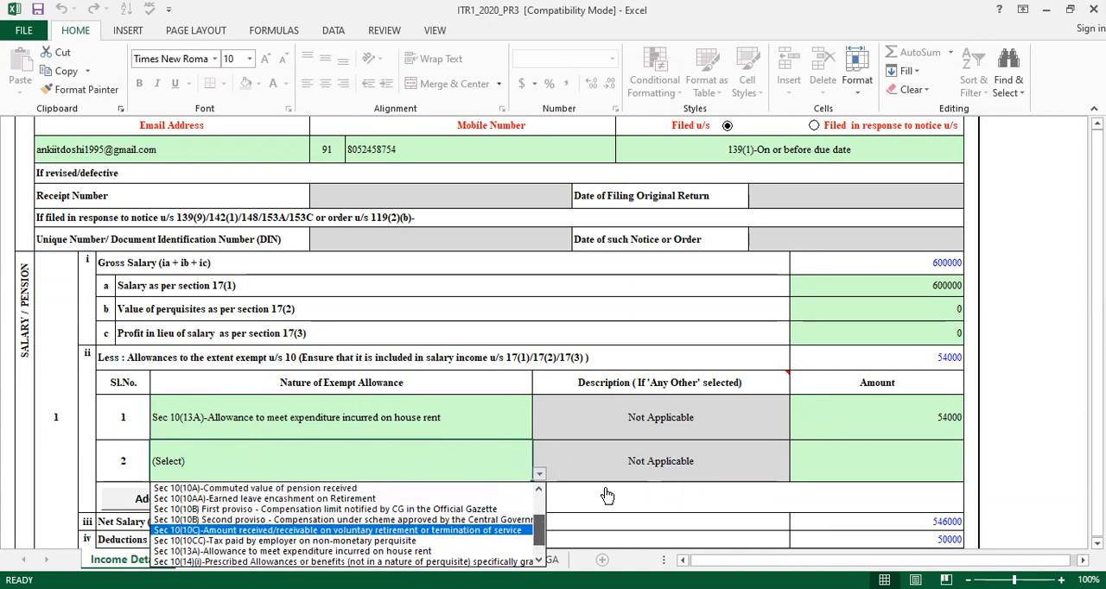
scroll(608, 495, "down", 1)
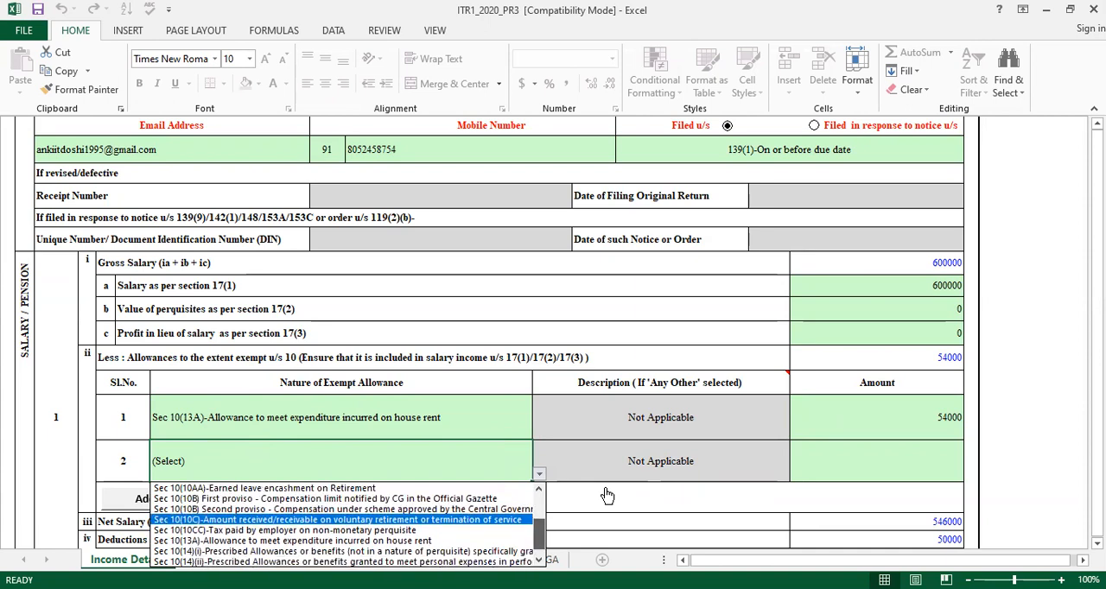
scroll(607, 495, "down", 1)
key("Down")
key("Down")
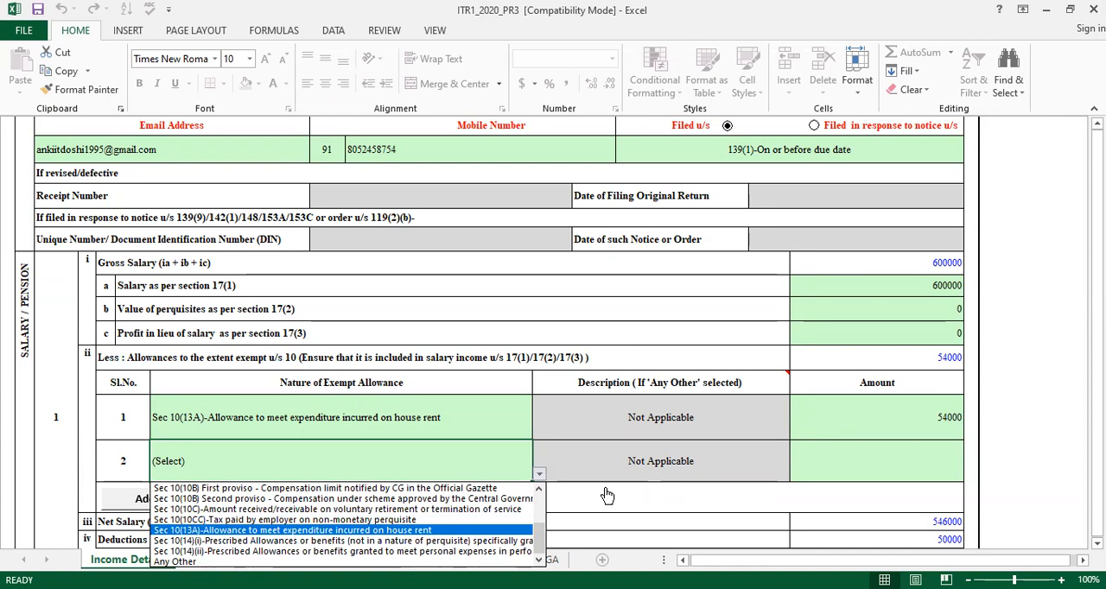
key("Down")
key("Down")
key("Down")
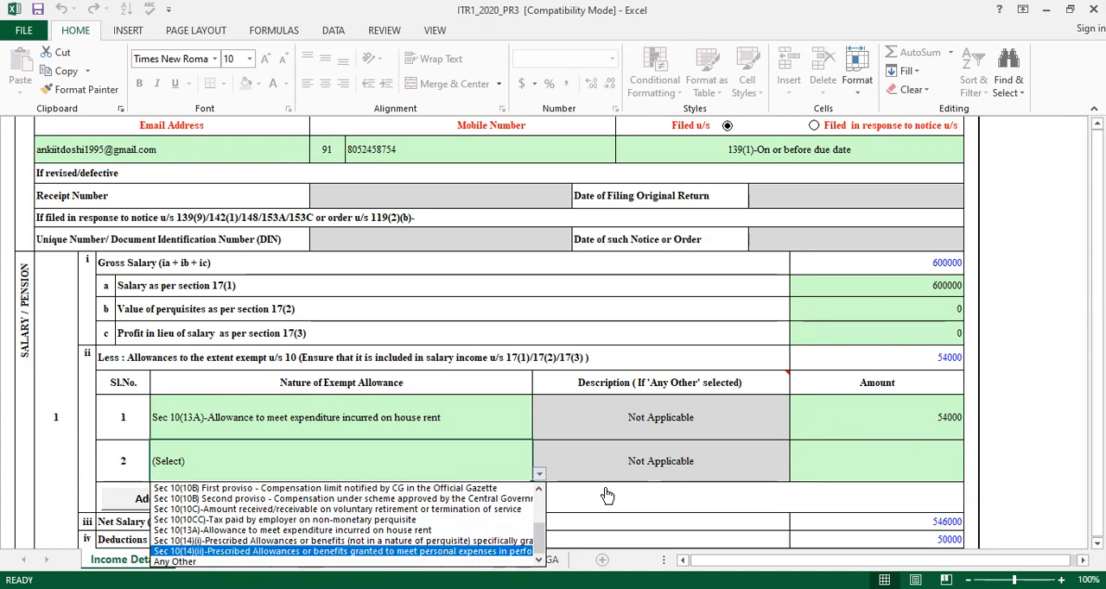
key("Up")
key("Up")
key("Up")
key("Up")
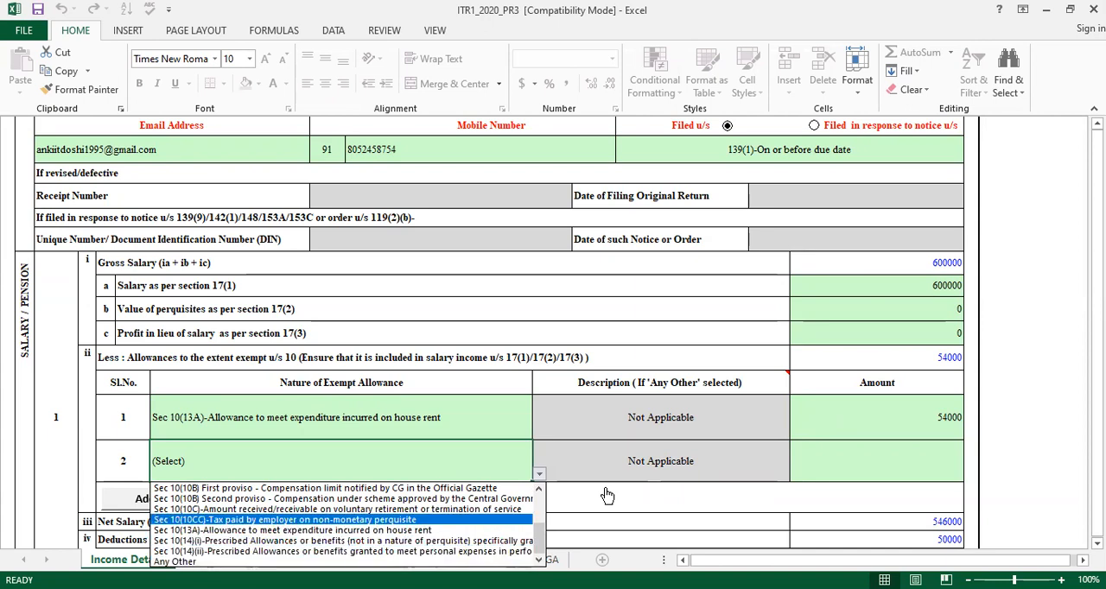
left_click(545, 501)
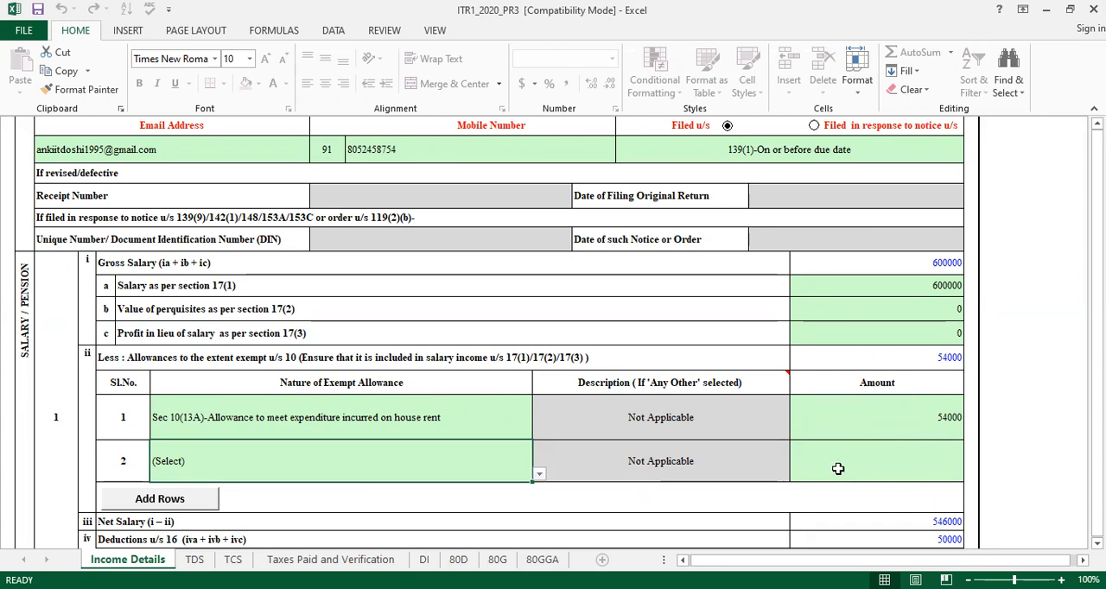
Review the net salary and section 16 deduction rows, including the standard deduction and entertainment allowance
key("Down")
key("Down")
key("Down")
key("Down")
key("Down")
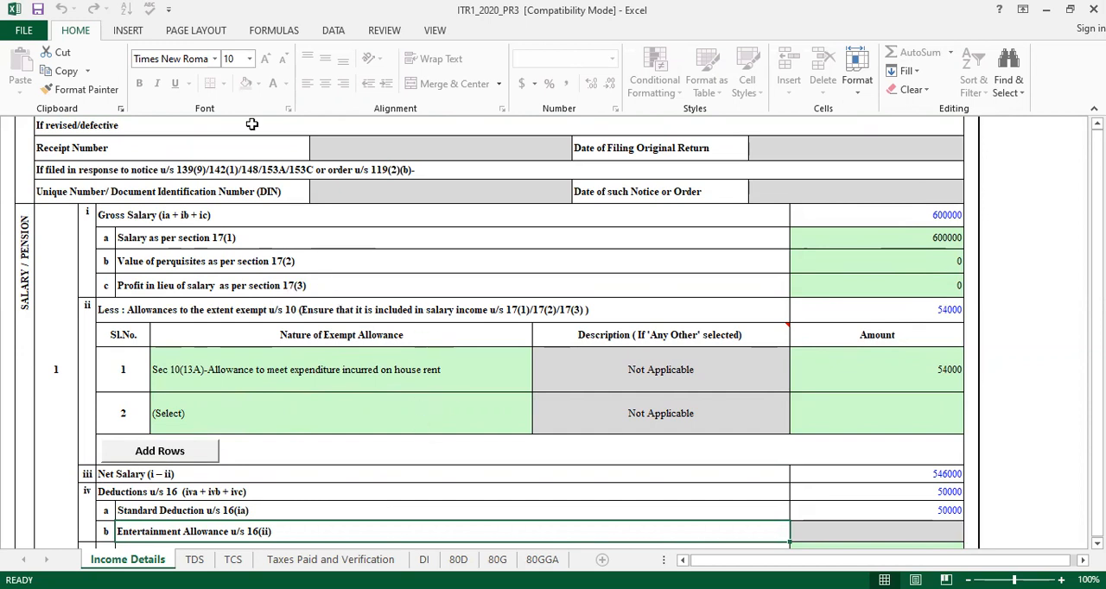
left_click(206, 357)
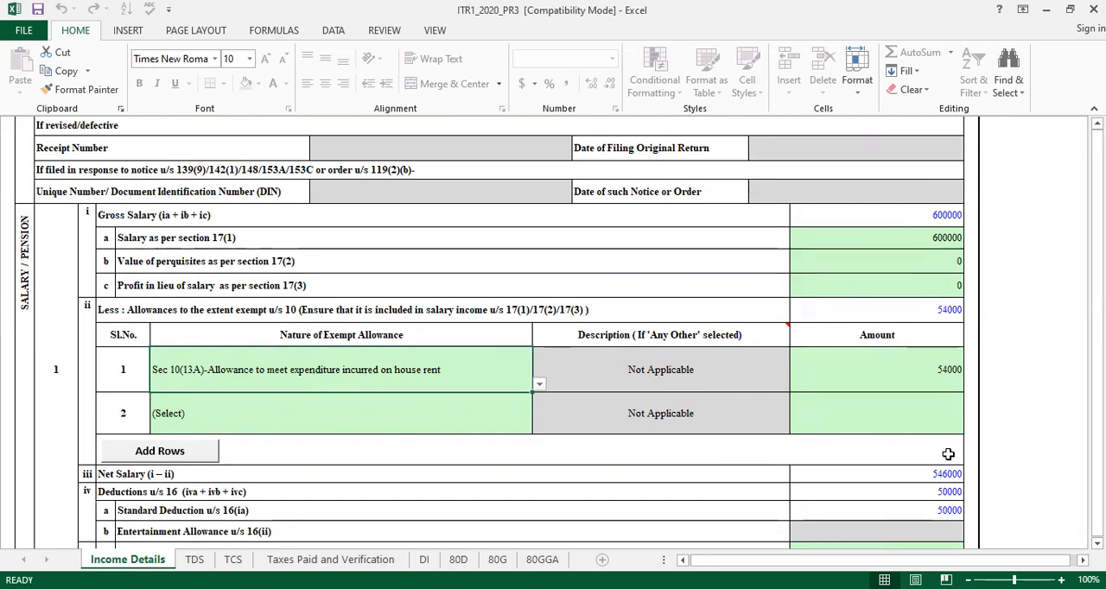
left_click(948, 453)
key("Down")
key("Down")
key("Down")
key("Down")
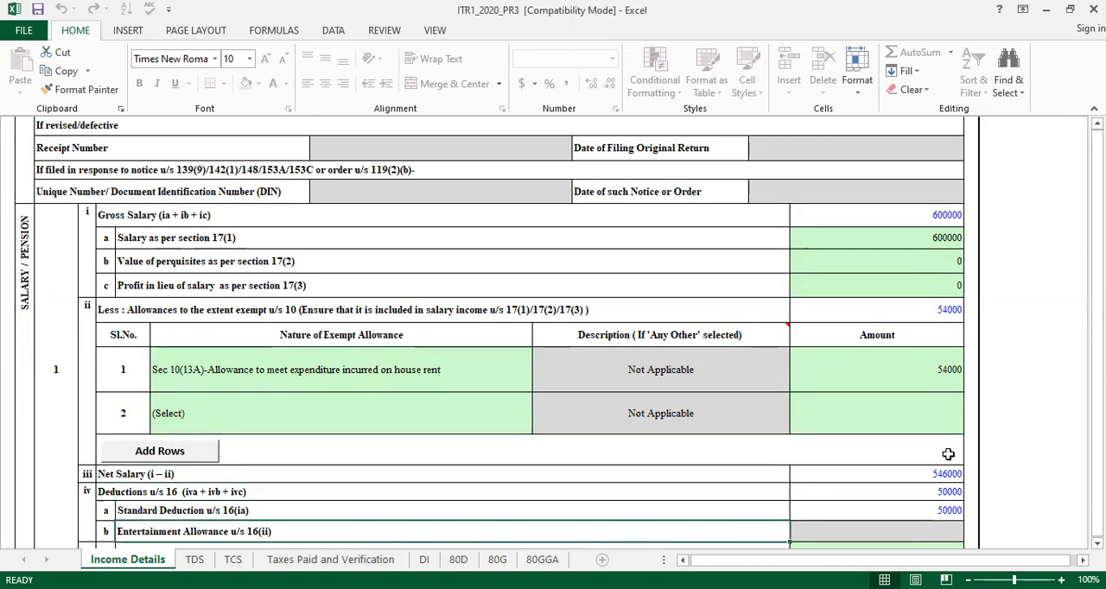
key("Down")
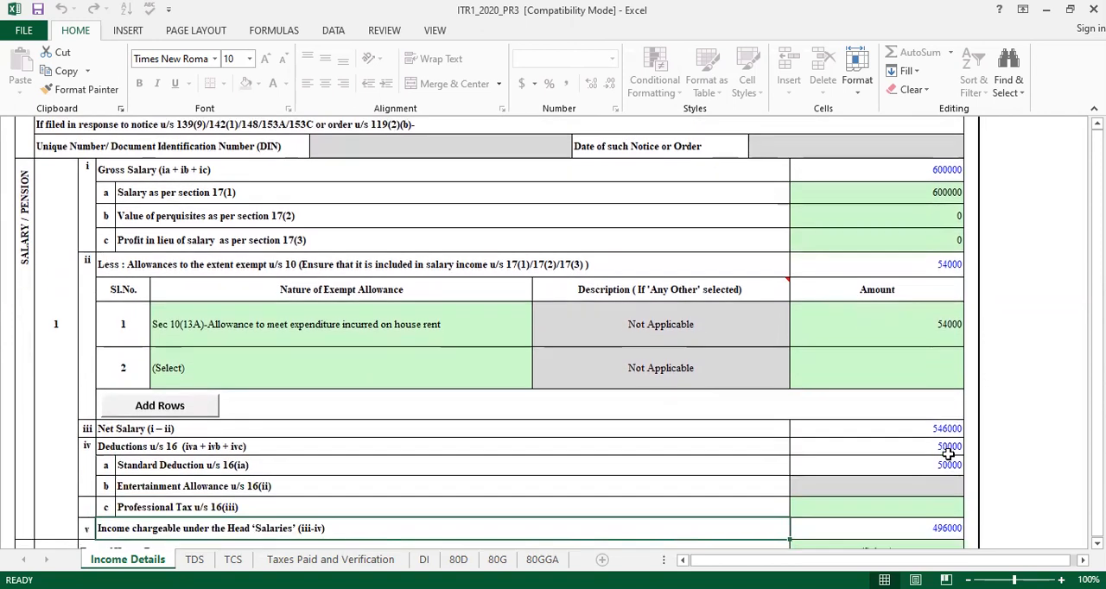
key("Up")
key("Up")
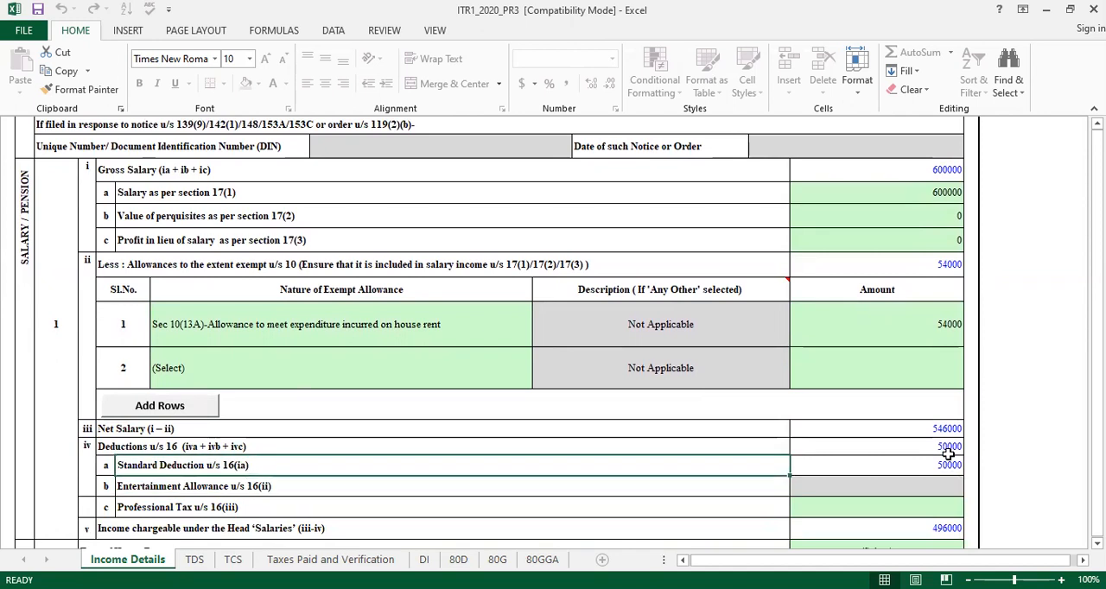
key("Down")
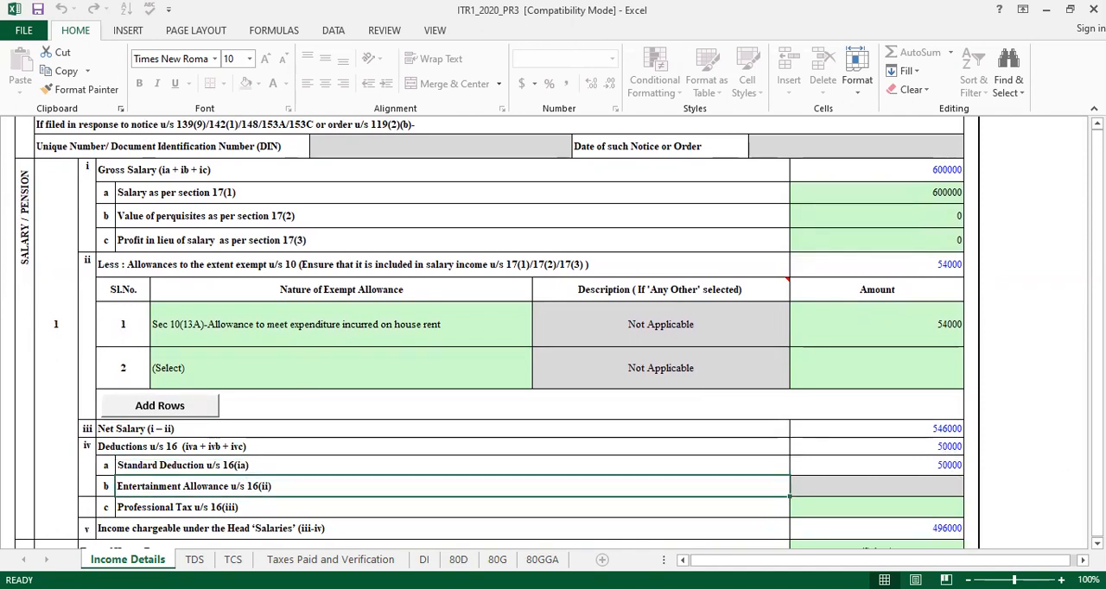
left_click(899, 485)
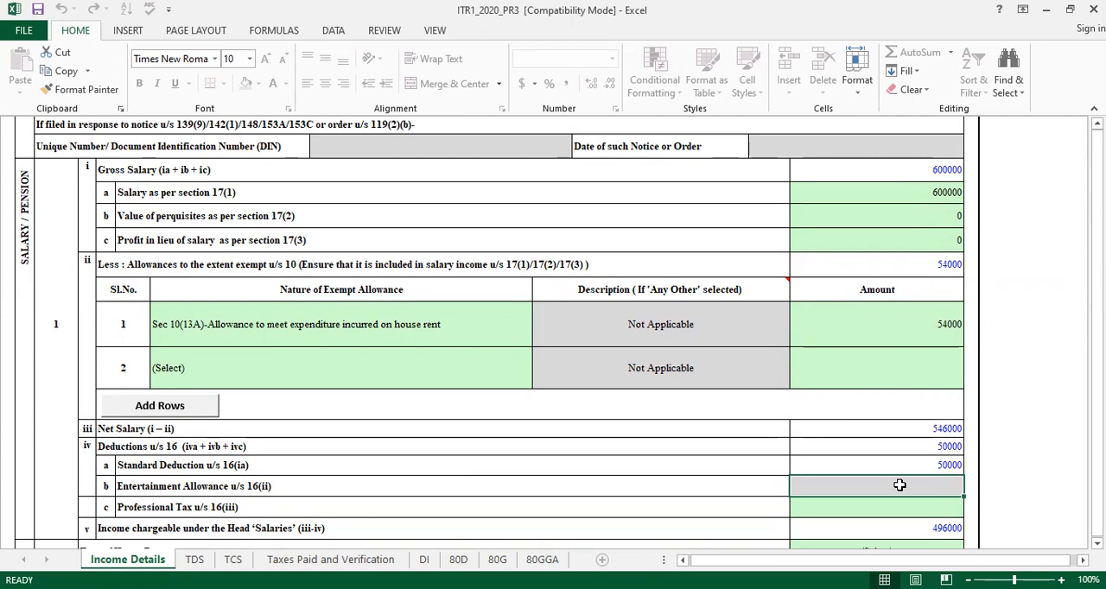
Check the nature of employment in Part A General Information against the greyed-out entertainment allowance
key("Up")
key("Up")
key("Up")
key("Up")
key("Up")
key("Up")
key("Up")
key("Up")
key("Up")
key("Up")
key("Up")
key("Up")
key("Up")
key("Up")
key("Up")
key("Up")
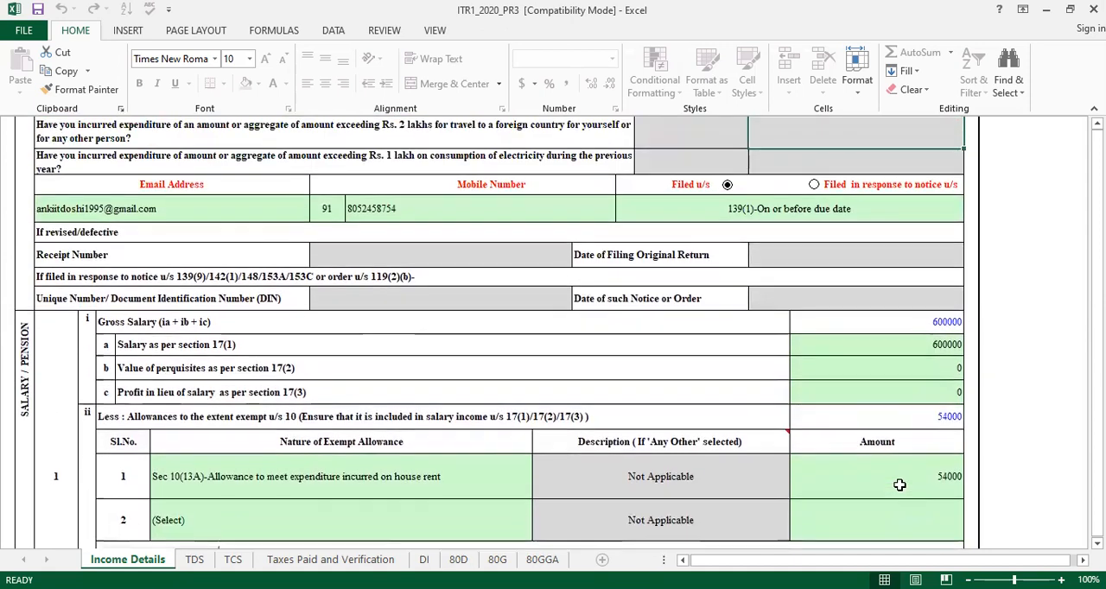
key("Up")
key("Up")
key("Up")
key("Up")
key("Up")
key("Up")
key("Up")
key("Up")
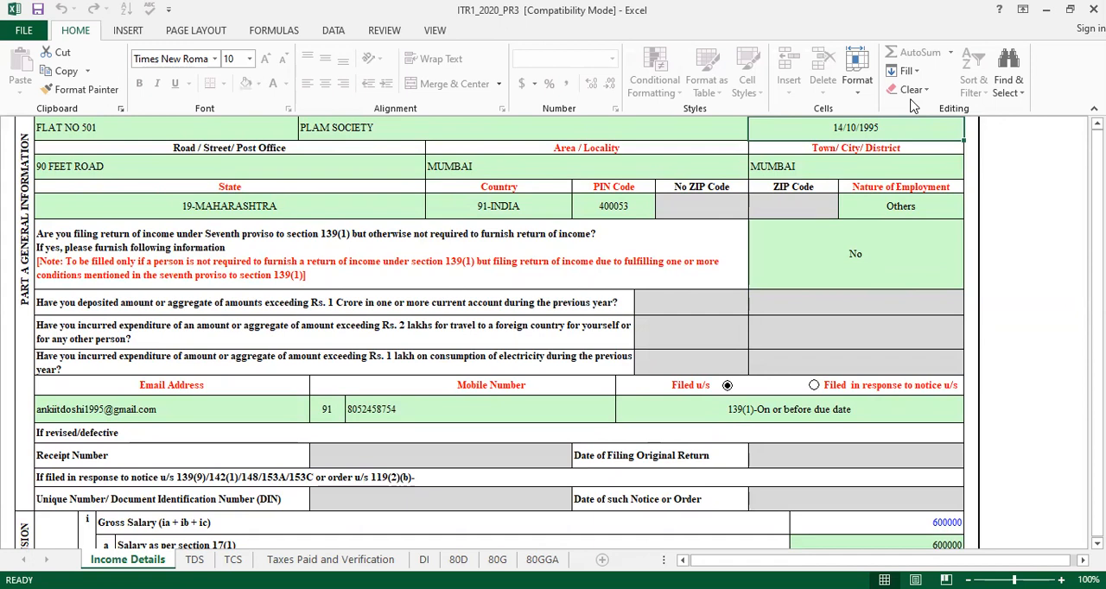
key("Down")
key("Down")
key("Down")
key("Down")
key("Down")
key("Down")
key("Down")
key("Down")
key("Down")
key("Down")
key("Down")
key("Down")
key("Down")
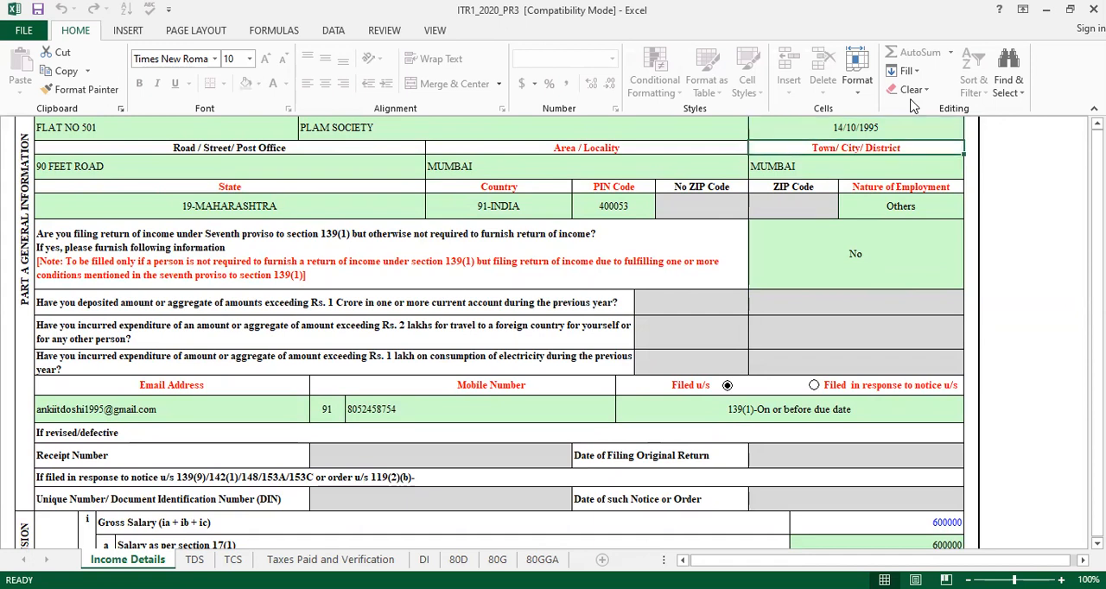
Enter 2400 as the professional tax under section 16(iii)
key("Down")
key("Down")
key("Down")
key("Down")
key("Down")
key("Down")
key("Down")
key("Down")
key("Down")
key("Down")
key("Down")
key("Down")
key("Down")
key("Down")
key("Down")
key("Down")
key("Down")
key("Down")
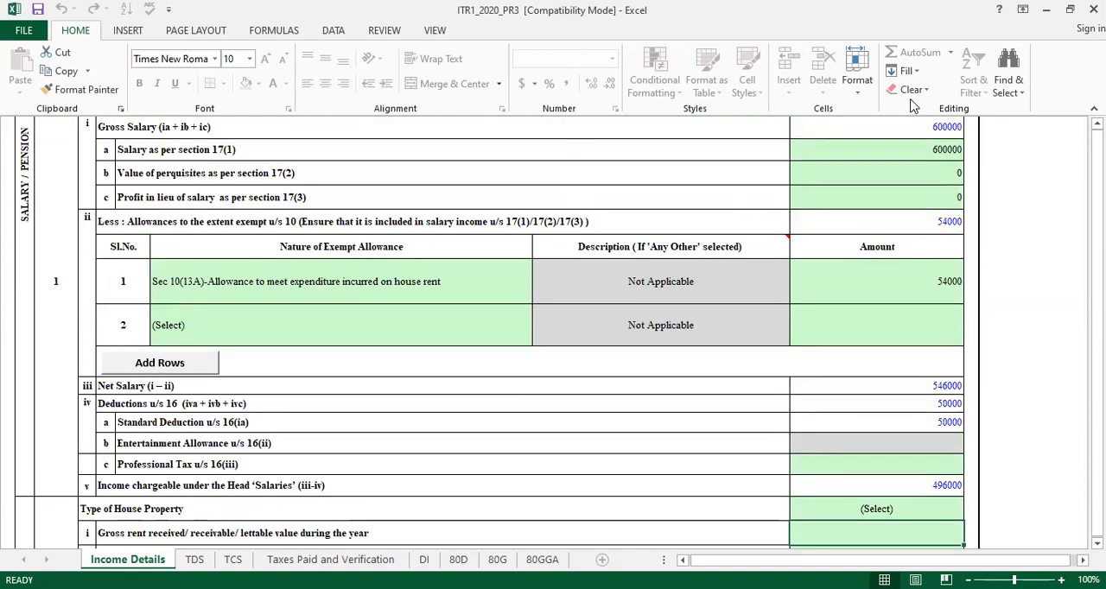
key("Down")
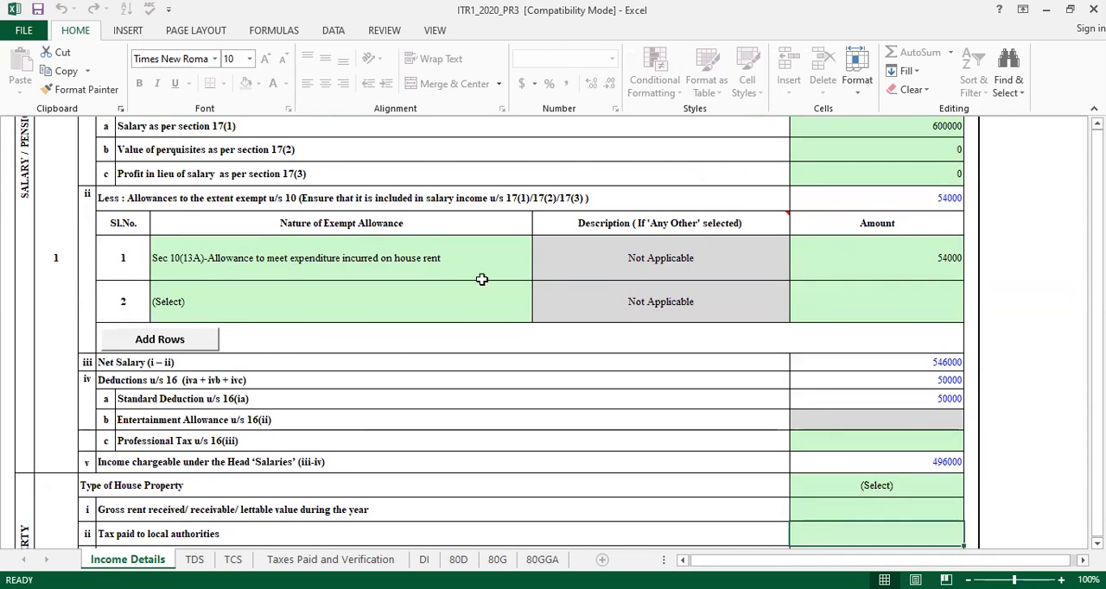
left_click(890, 435)
left_click(869, 405)
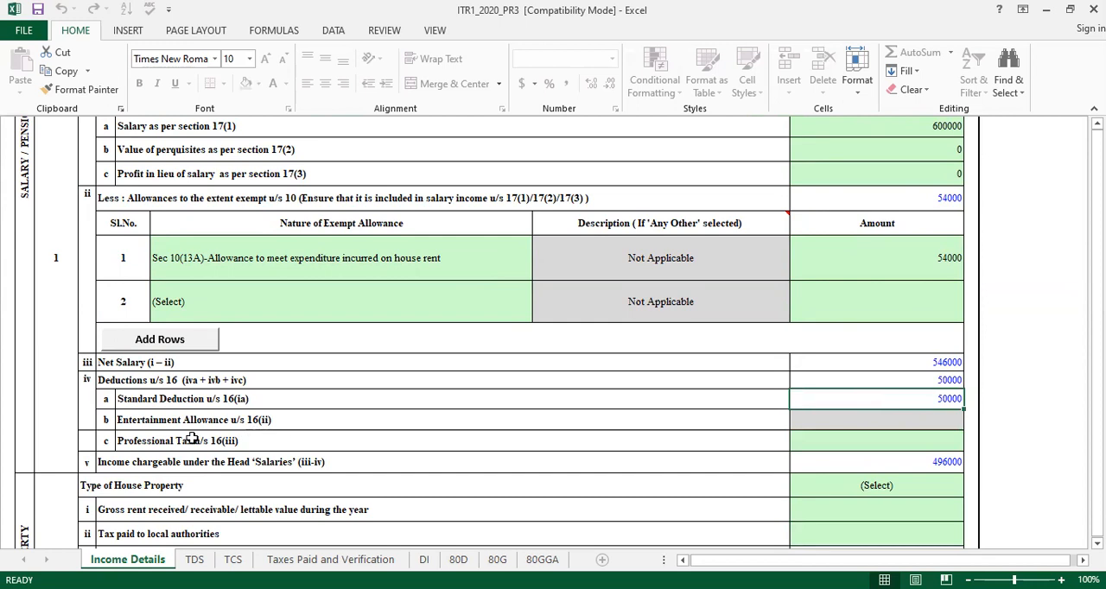
left_click(890, 442)
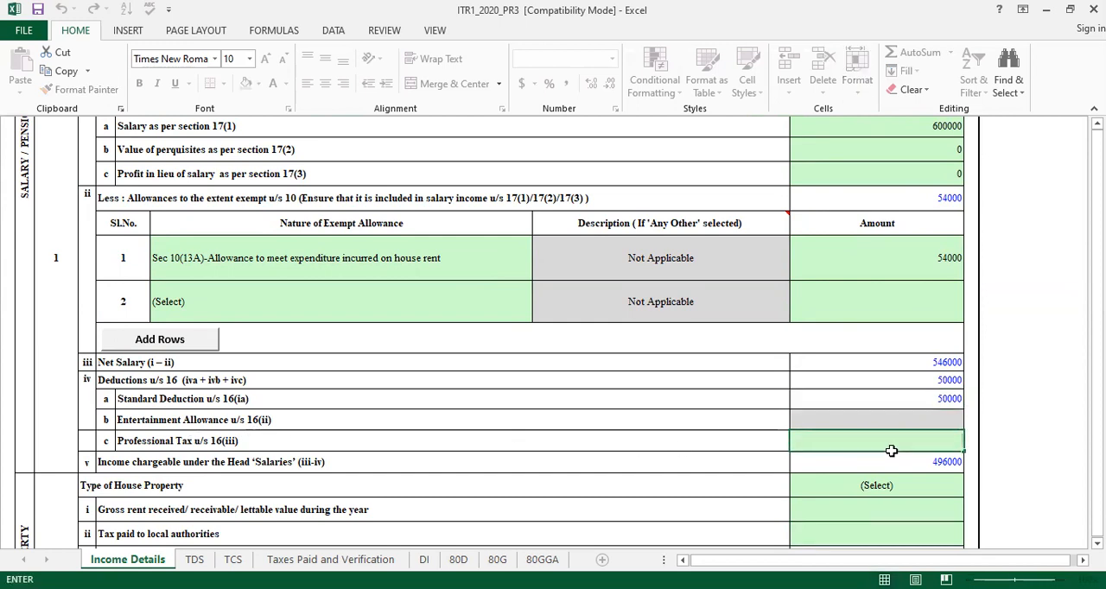
type("2400")
left_click(985, 441)
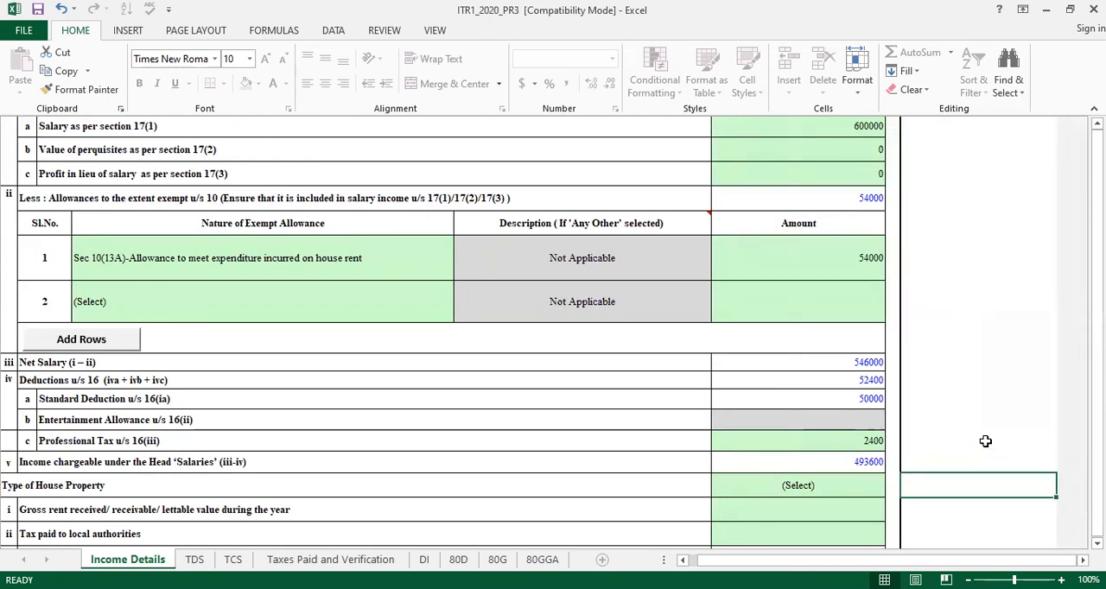
Set the type of house property to Let Out in the House Property section
scroll(985, 441, "down", 2)
key("Down")
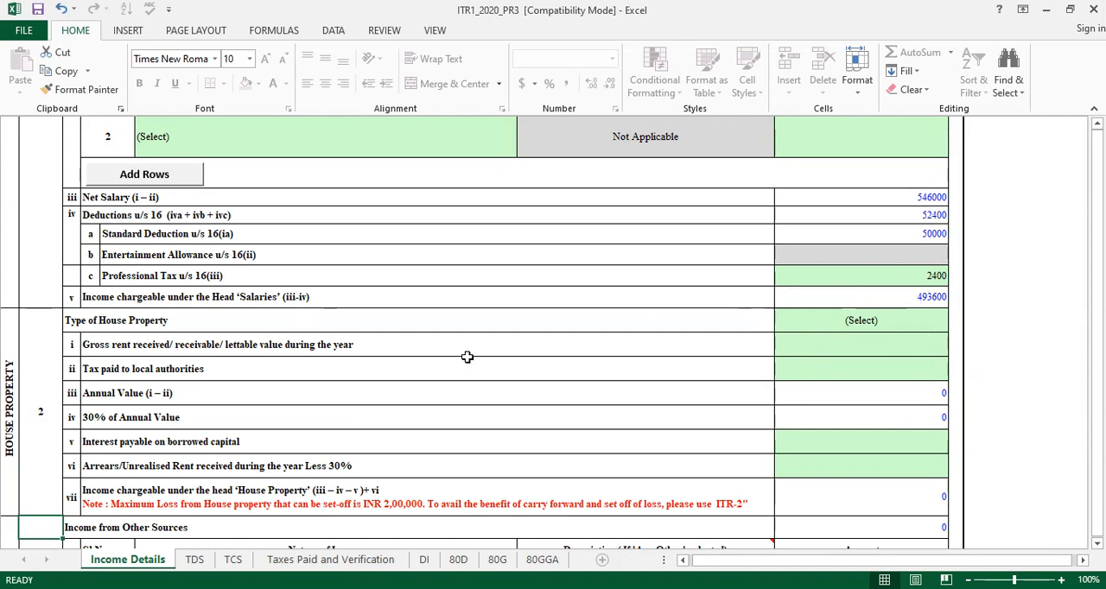
left_click(864, 326)
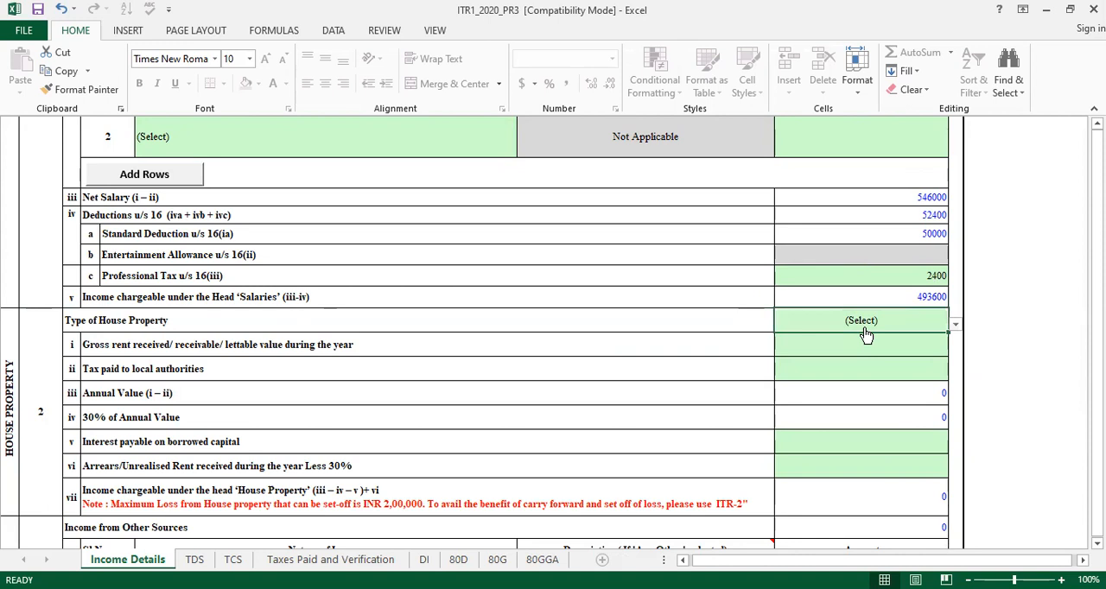
key("alt+Down")
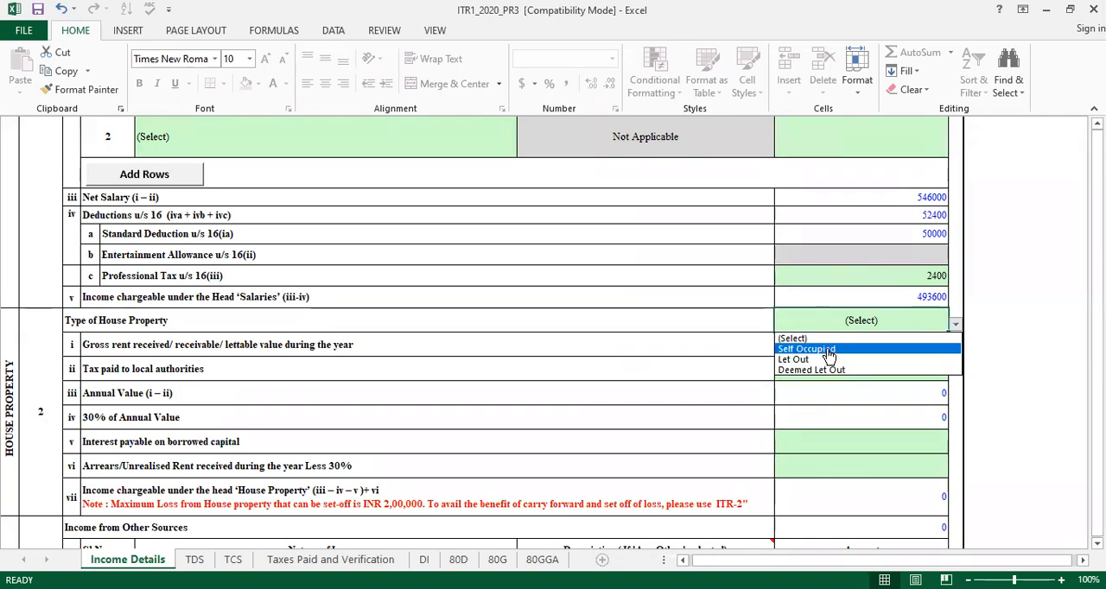
left_click(804, 360)
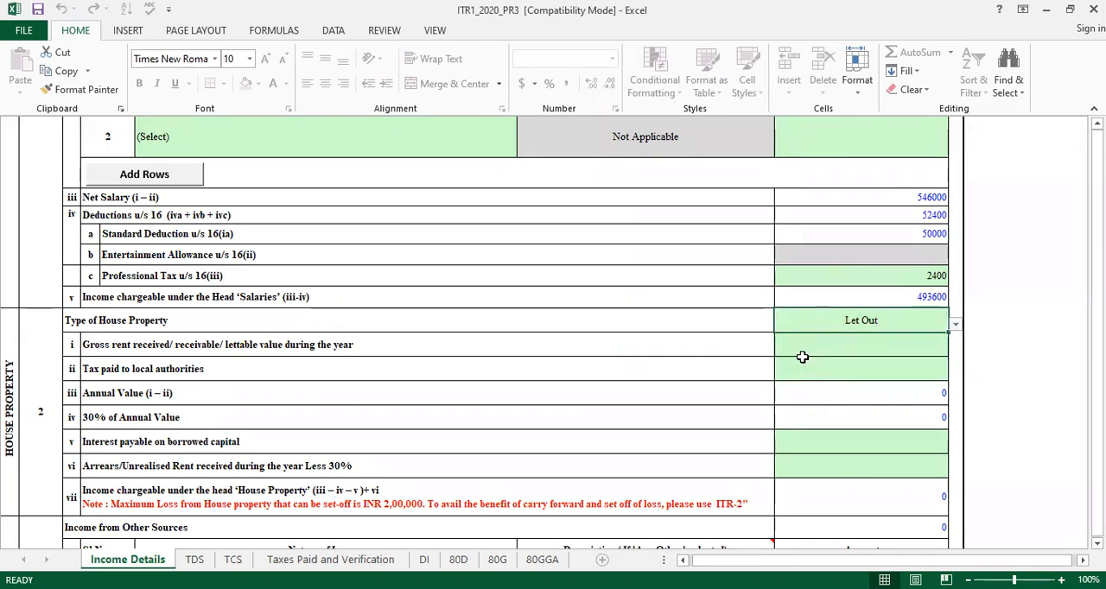
Enter 120000 as the gross rent received during the year and 10000 as the tax paid to local authorities
left_click(862, 344)
left_click(866, 367)
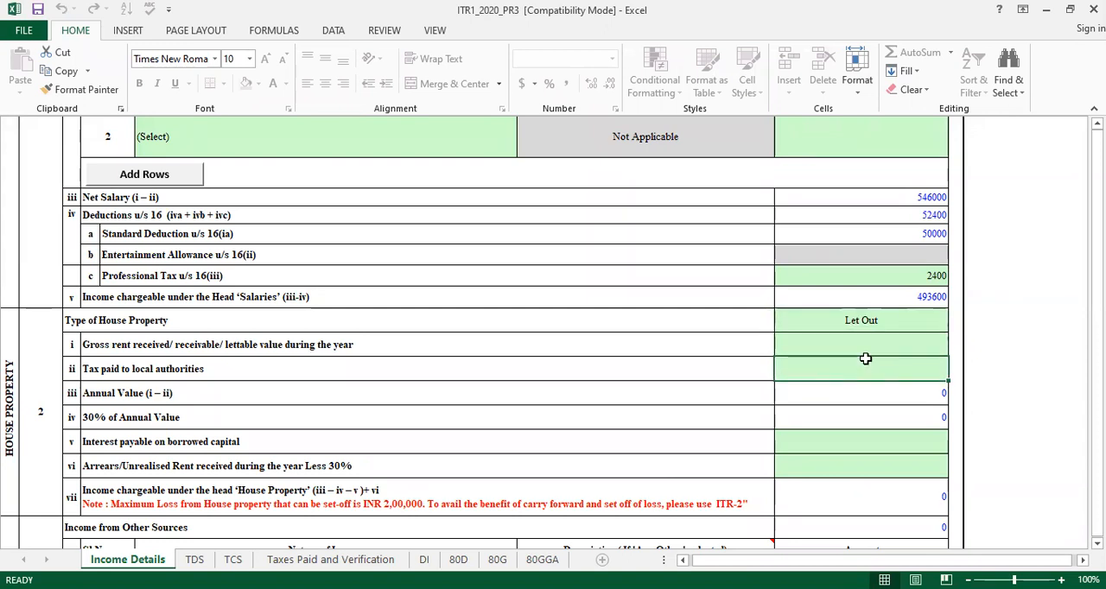
left_click(853, 343)
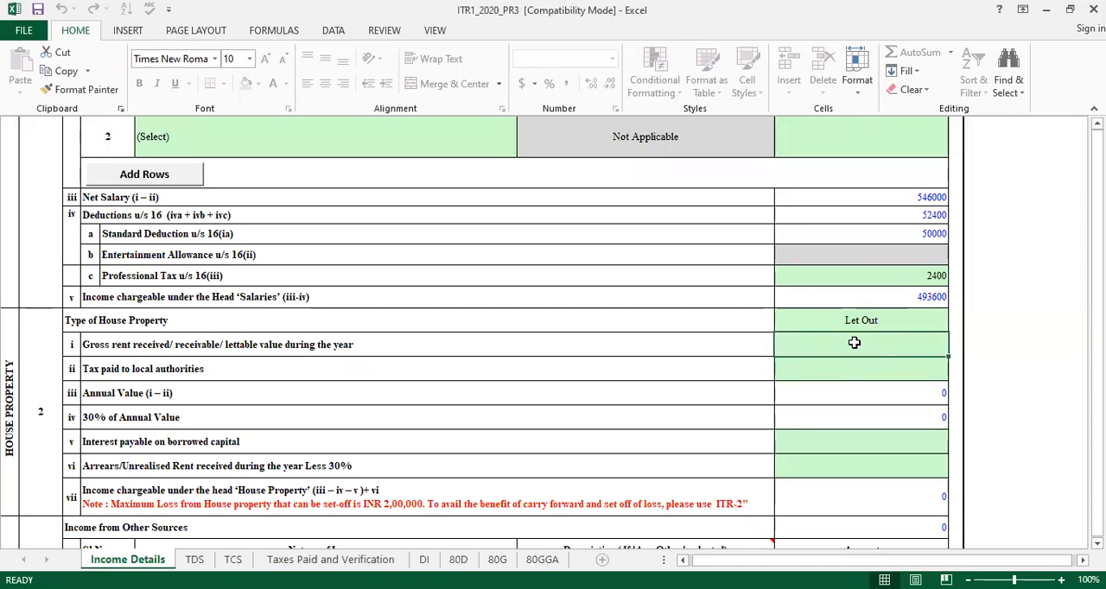
type("12")
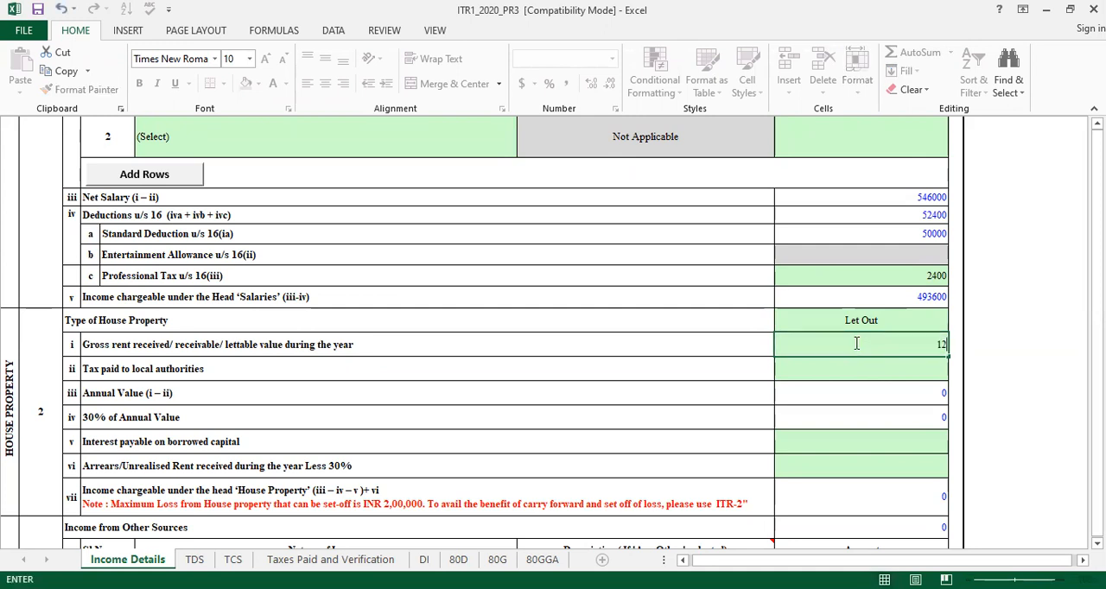
type("0000")
left_click(864, 377)
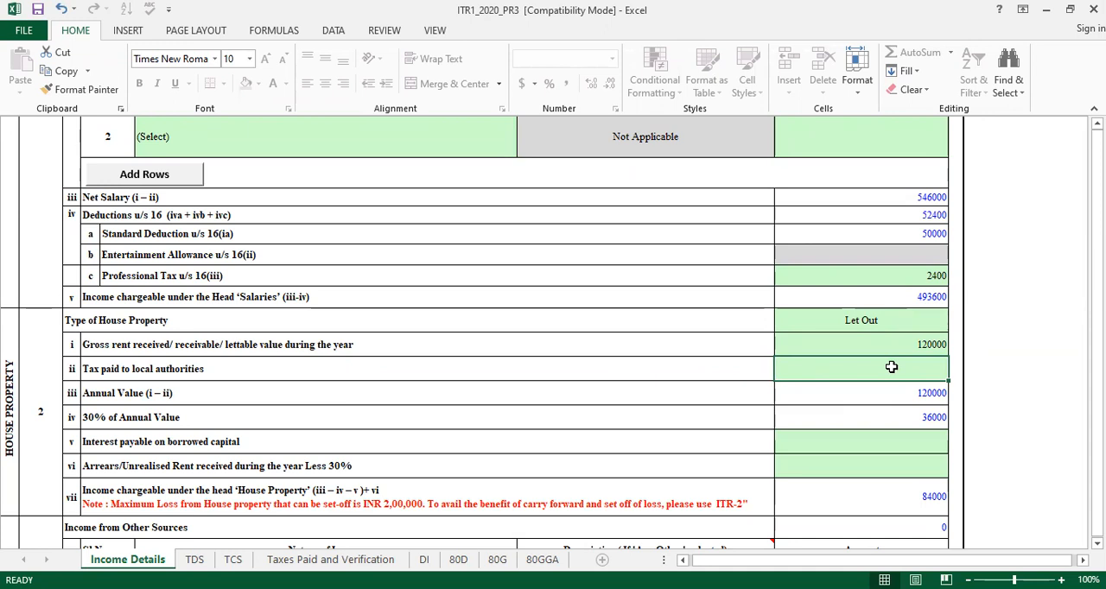
type("10,000")
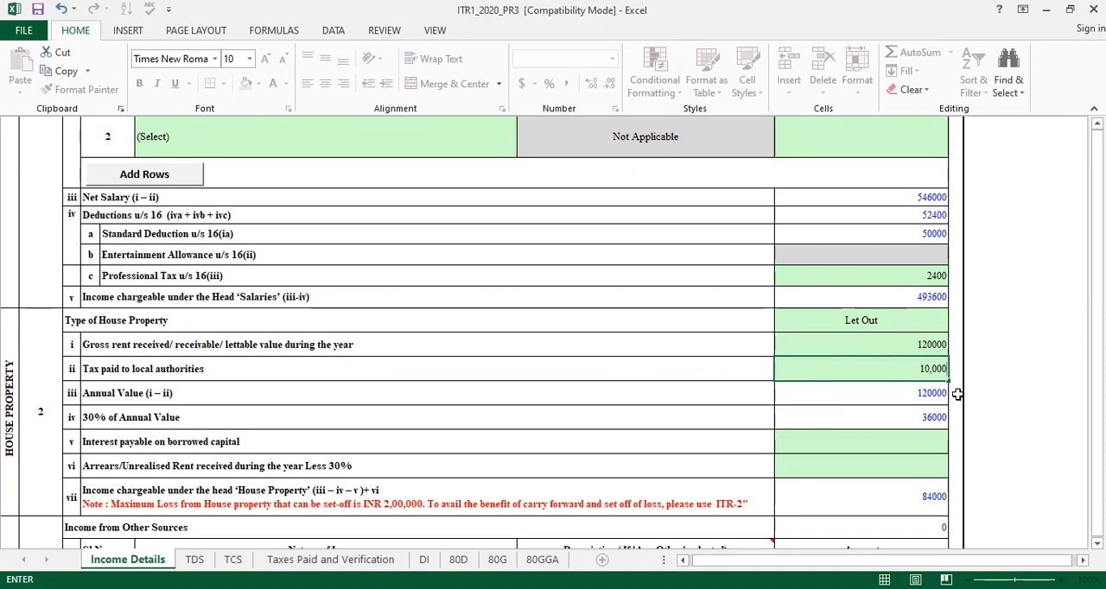
left_click(1000, 423)
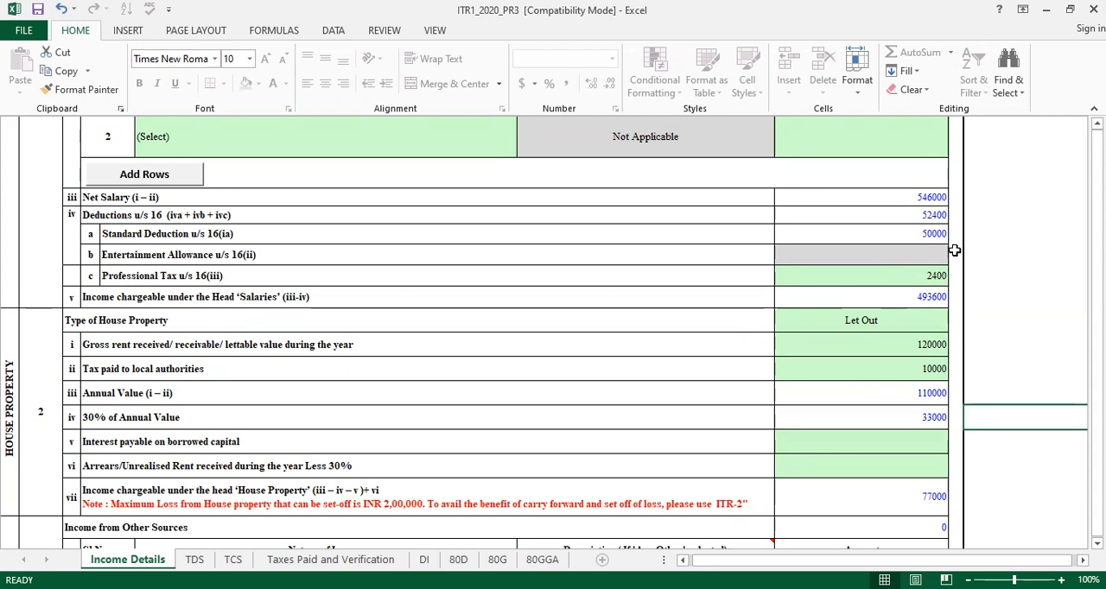
Enter 7000 as the interest payable on borrowed capital and 0 as the arrears or unrealised rent received
left_click(321, 482)
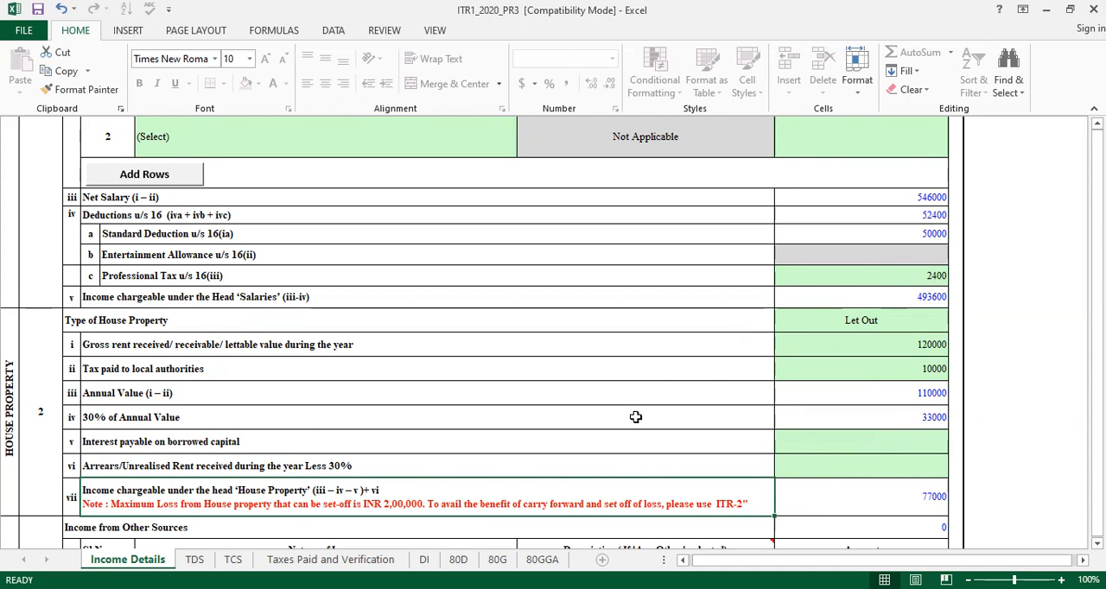
left_click(886, 446)
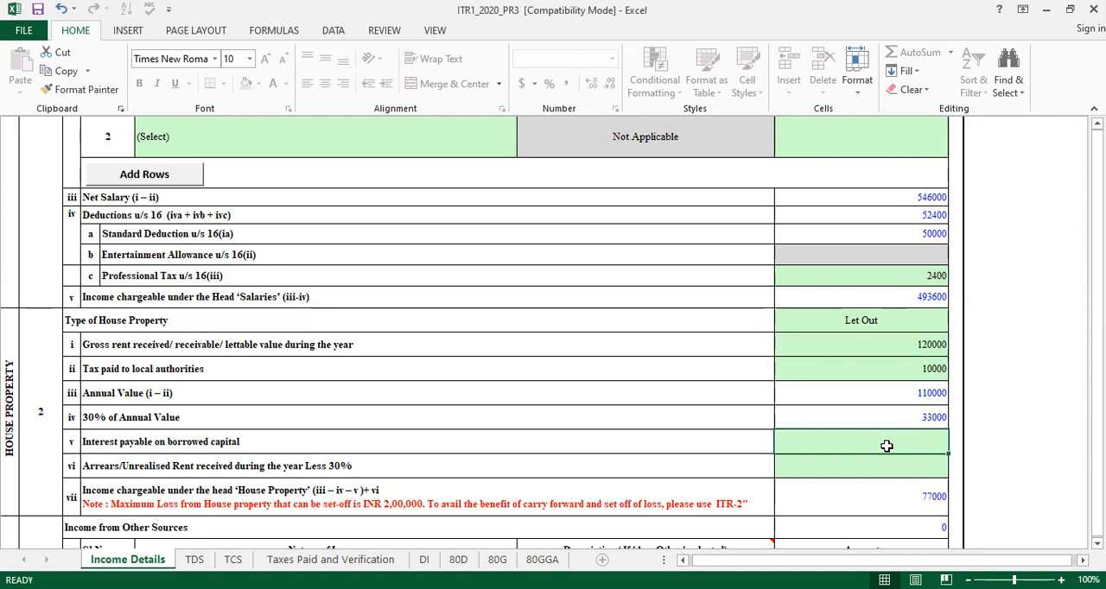
type("7000")
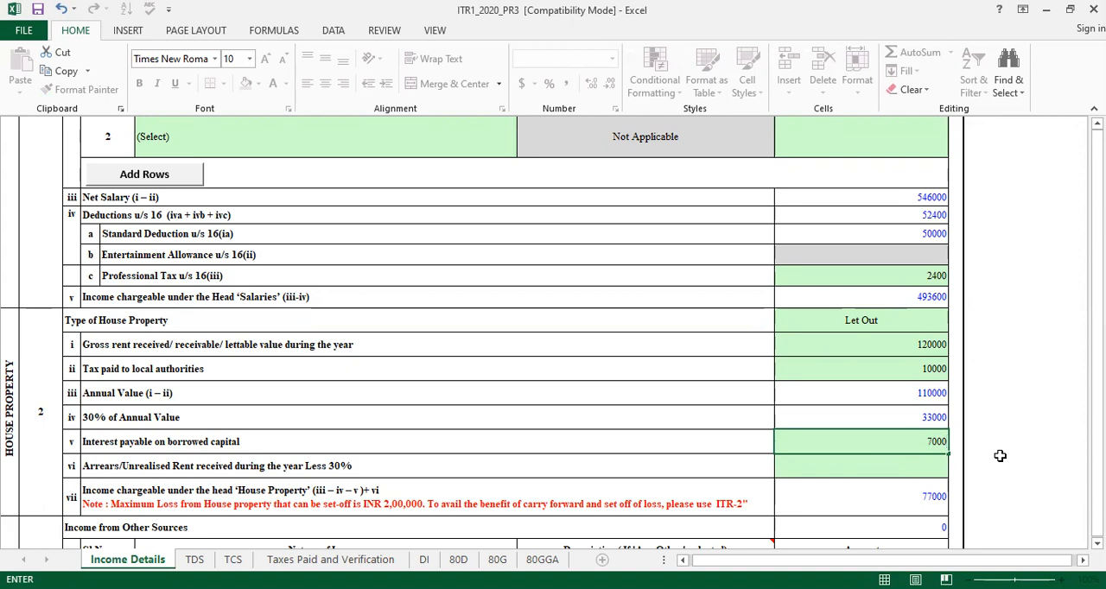
left_click(1000, 455)
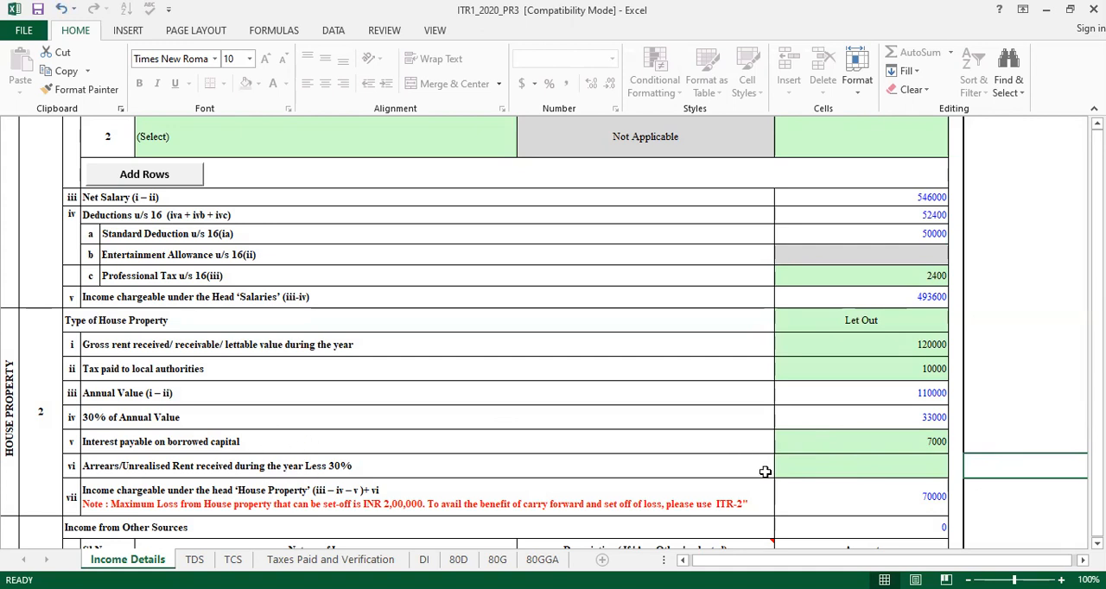
left_click(866, 464)
type("0")
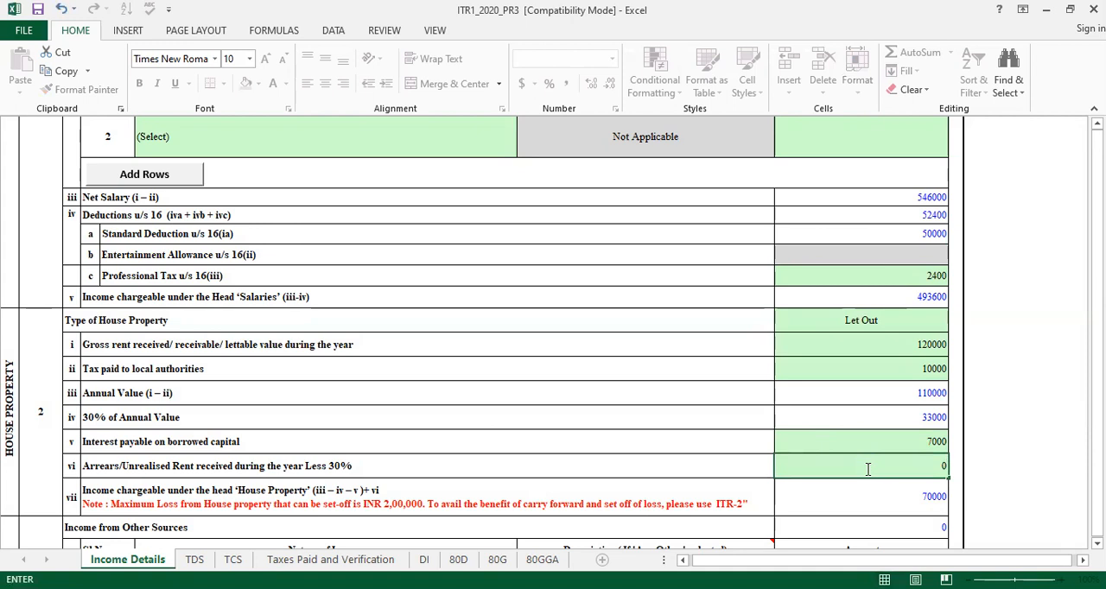
key("Return")
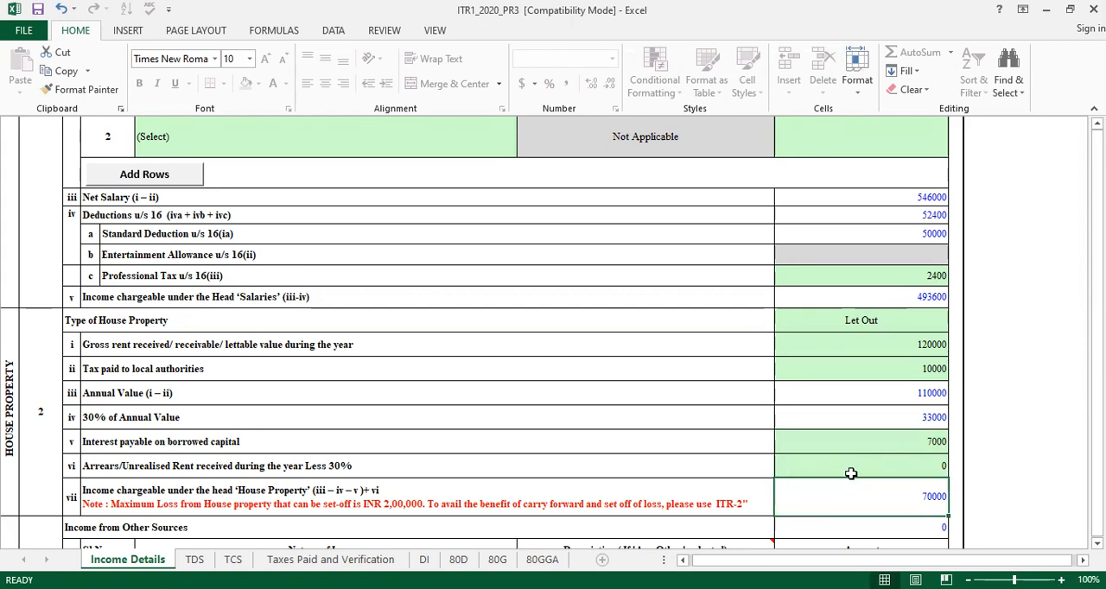
Try to edit the calculated Income from Other Sources total directly
key("Down")
key("Down")
key("Down")
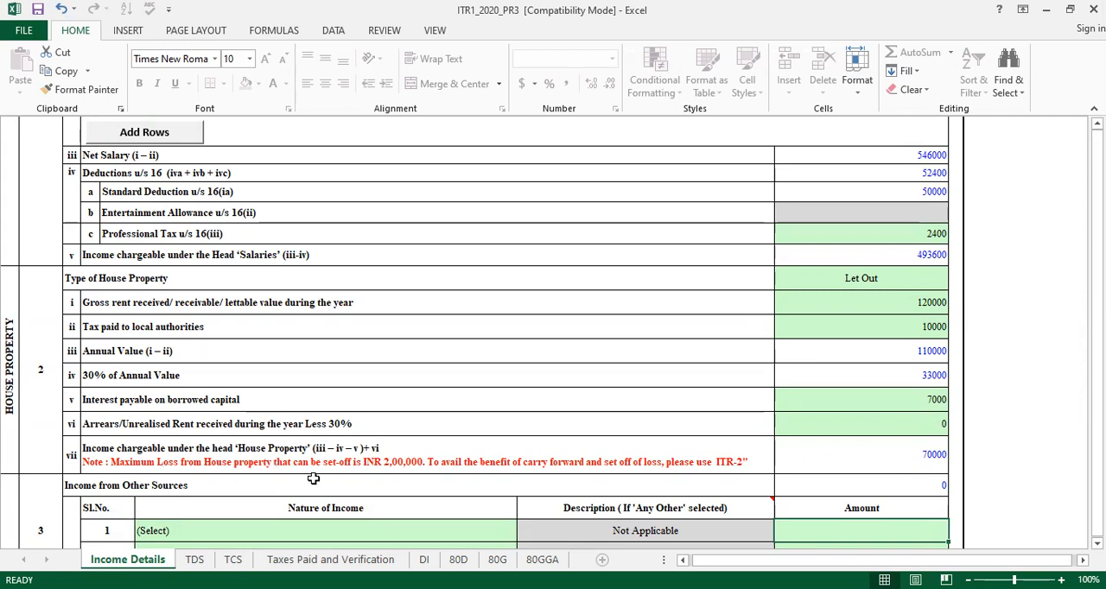
scroll(293, 475, "down", 1)
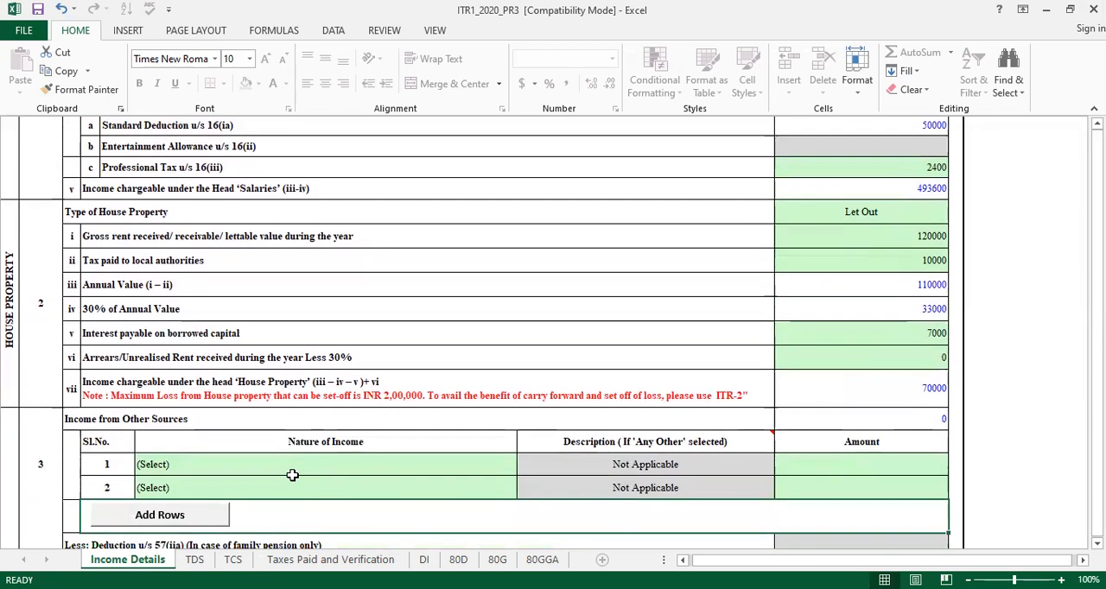
left_click(932, 422)
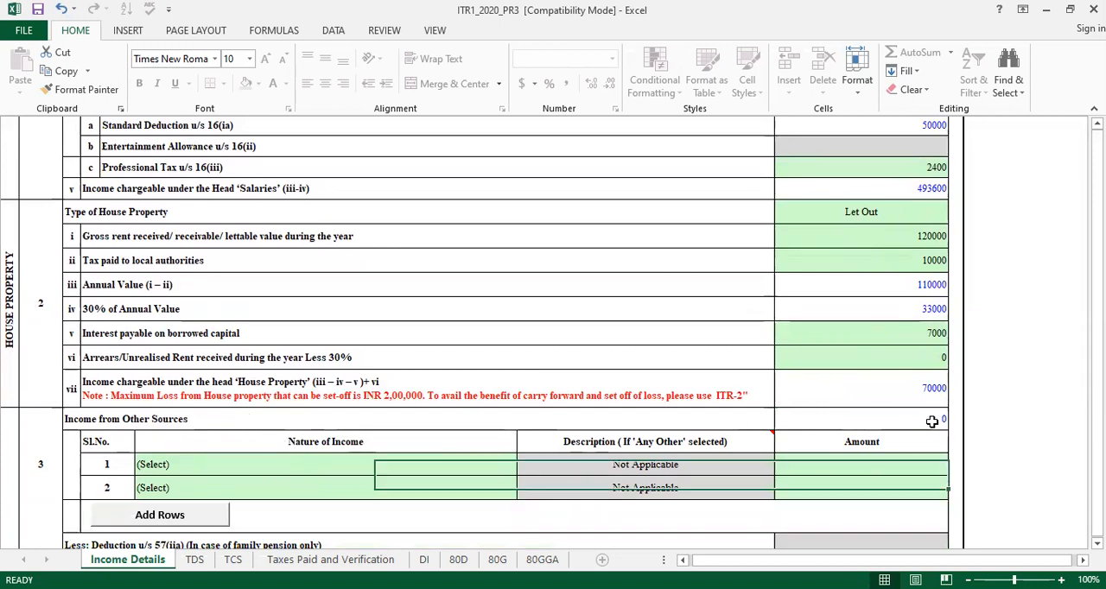
double_click(932, 421)
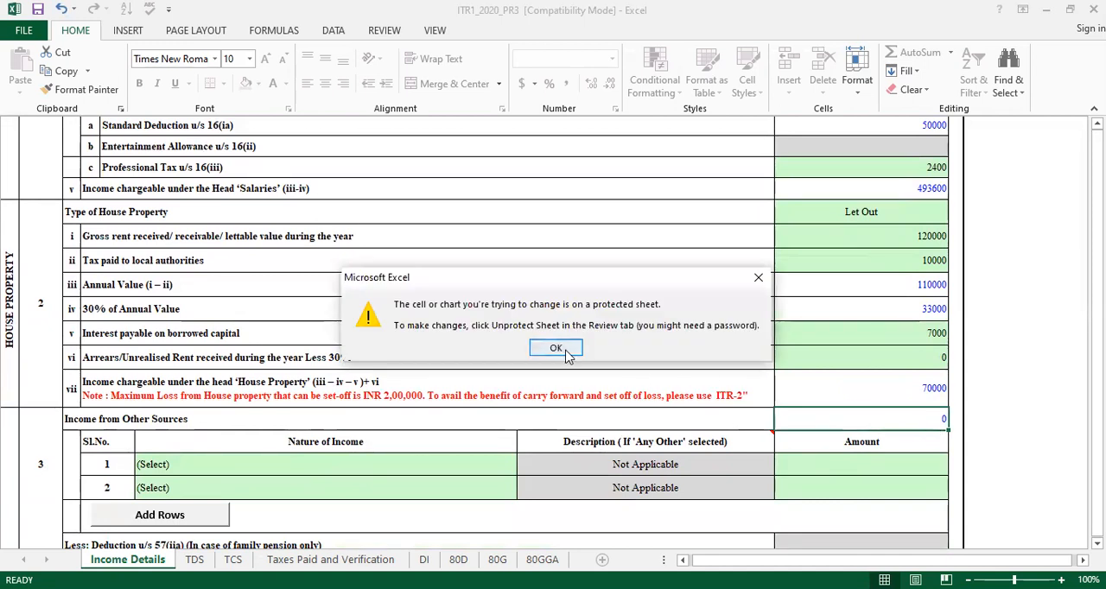
key("Return")
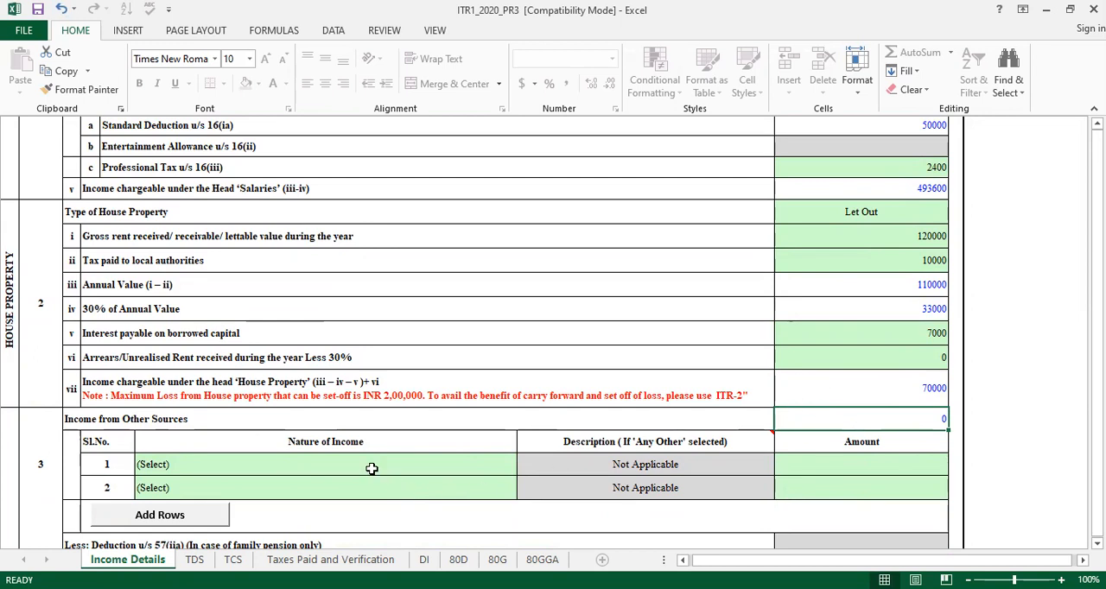
Record Interest from Savings Account with an amount of 12000 in the first row of Income from Other Sources
left_click(351, 467)
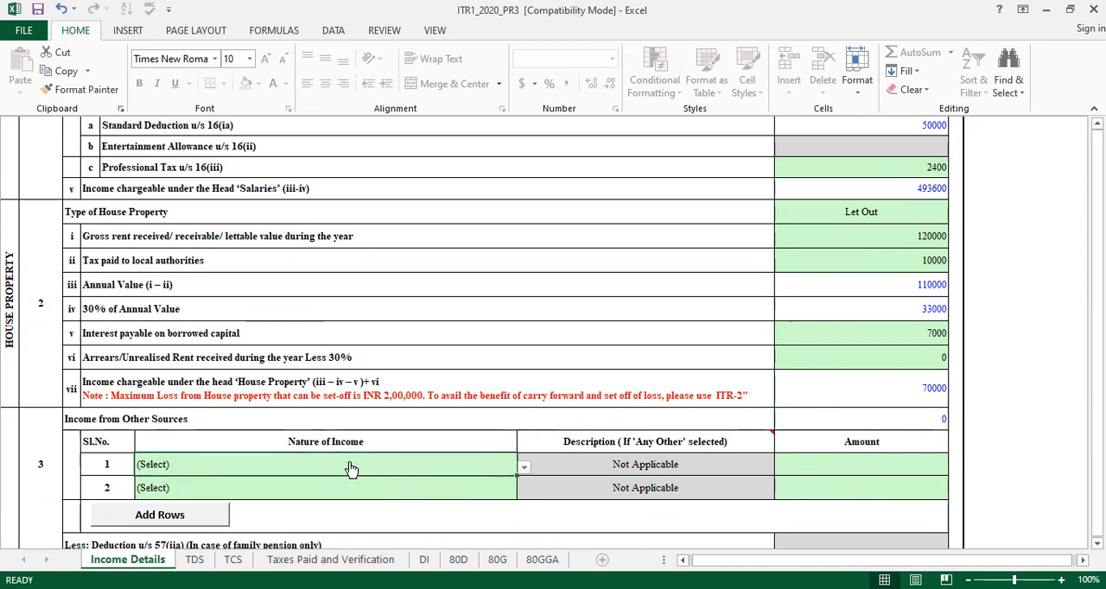
key("alt+Down")
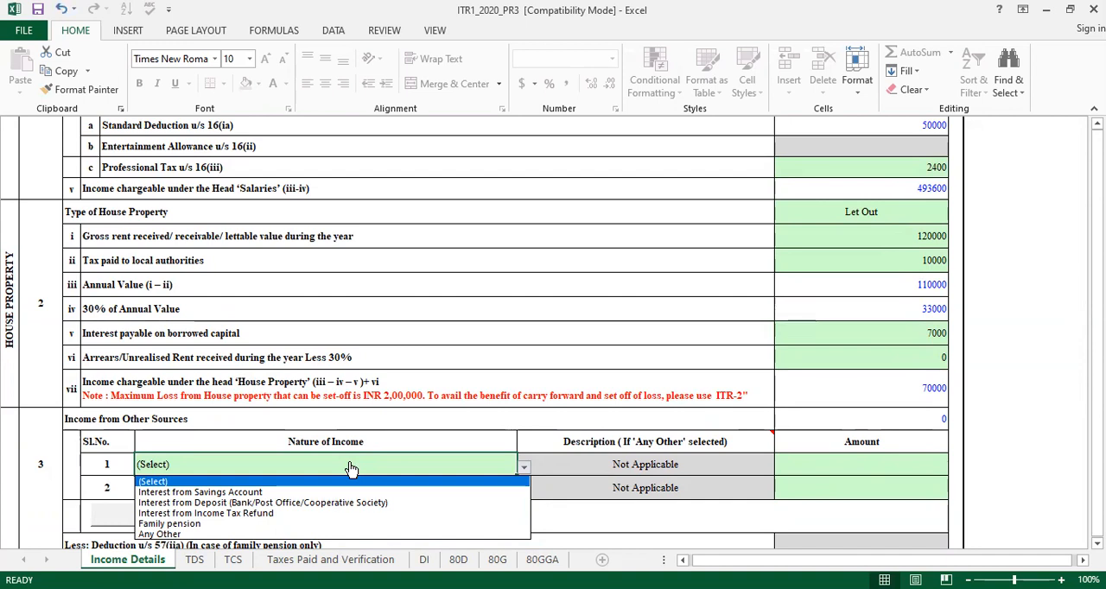
left_click(246, 494)
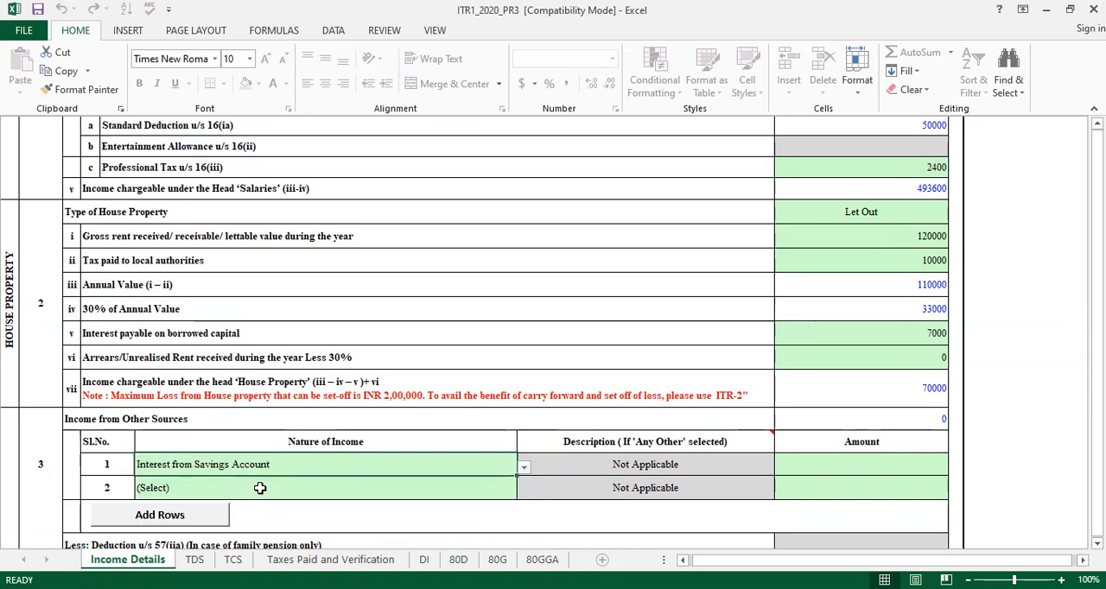
left_click(814, 456)
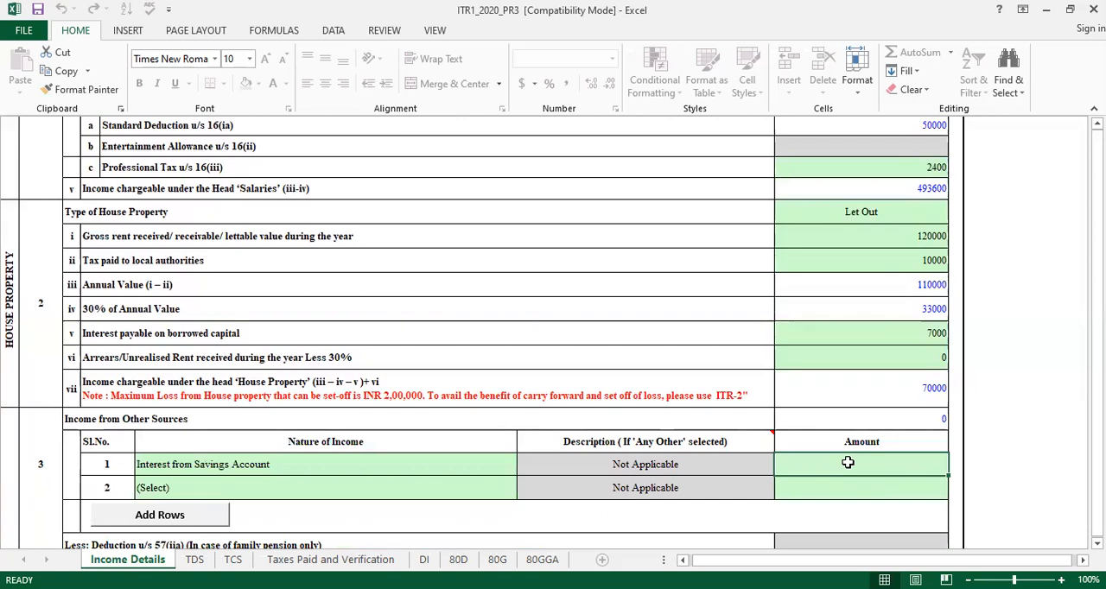
type("12")
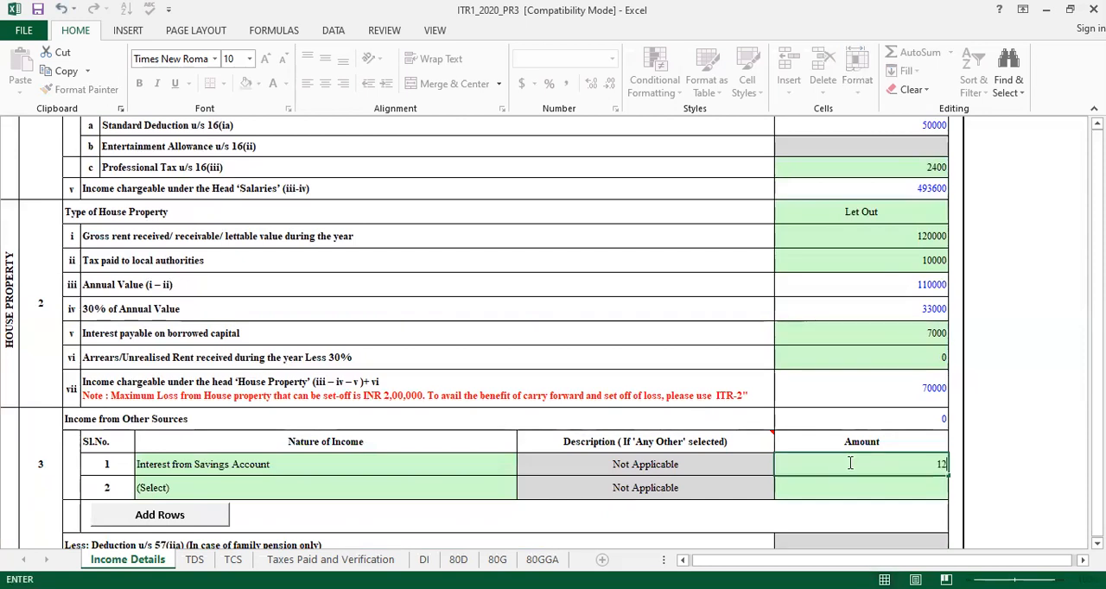
type("000")
left_click(988, 448)
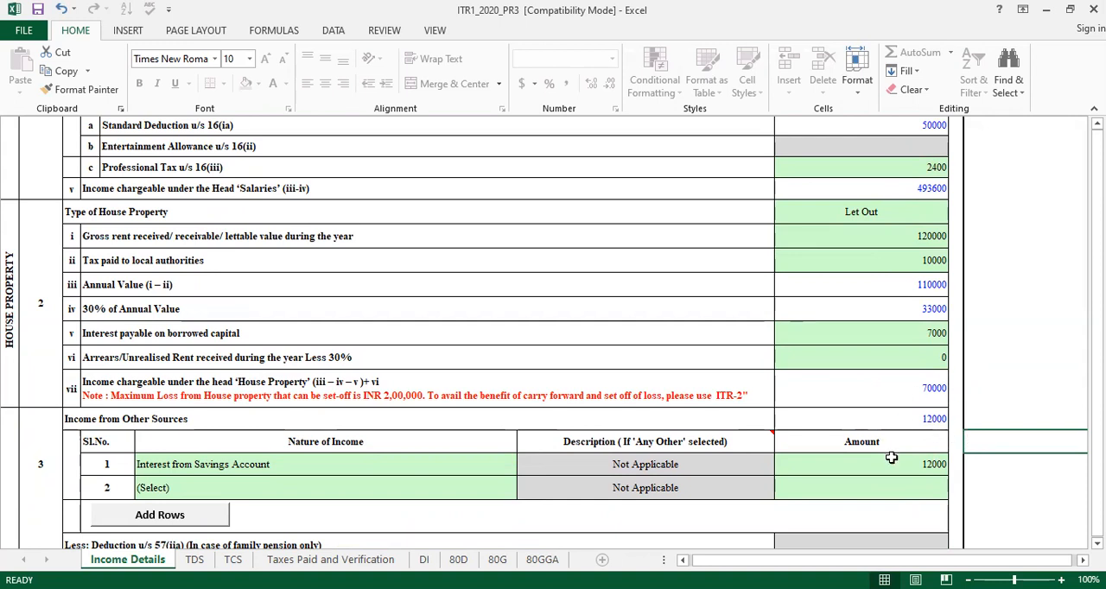
Record Interest from Deposit (Bank/Post Office/Cooperative Society) with an amount of 5000 in the second row of Income from Other Sources
left_click(472, 495)
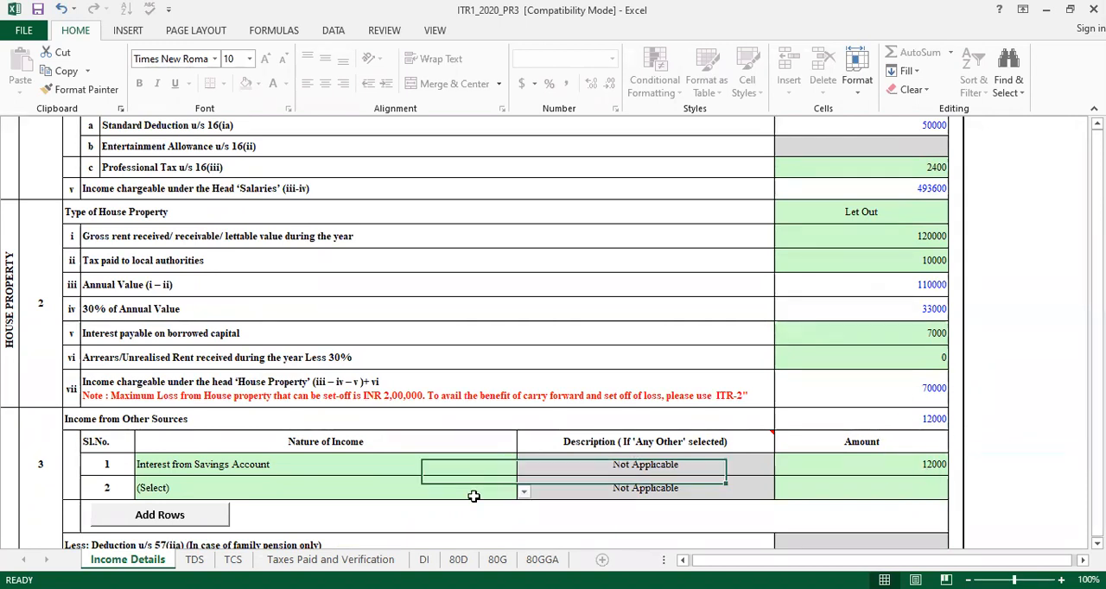
key("alt+Down")
key("Down")
key("Down")
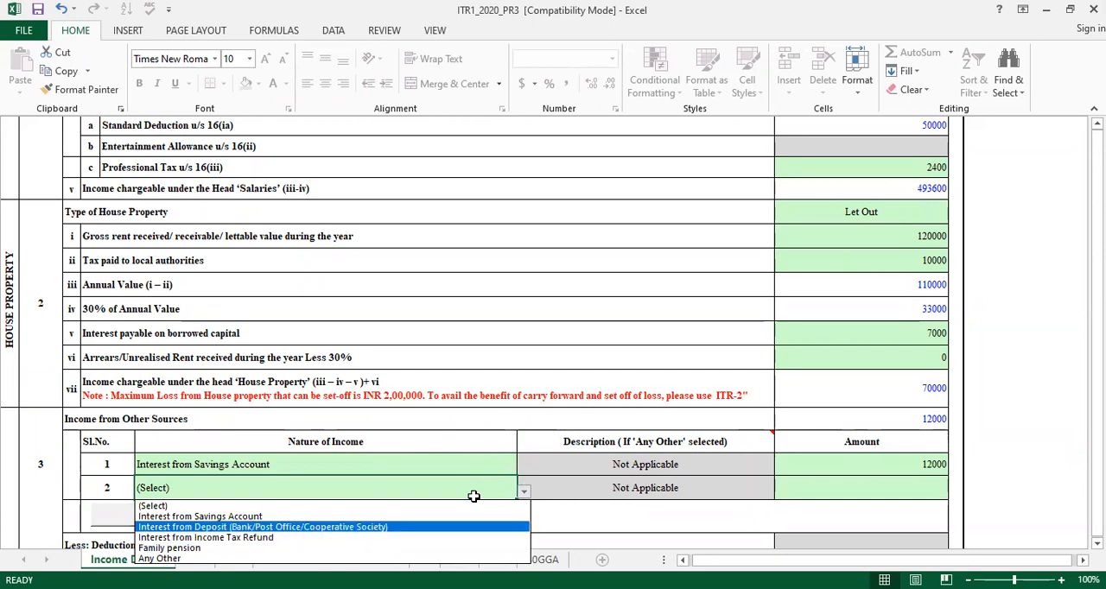
key("Return")
left_click(892, 480)
type("5000")
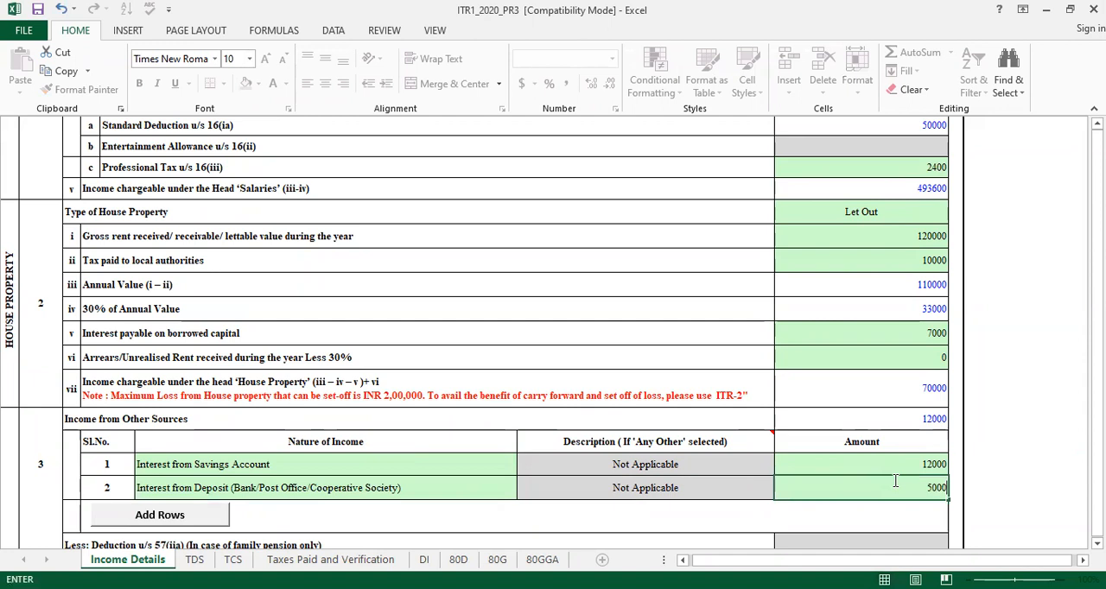
left_click(1050, 485)
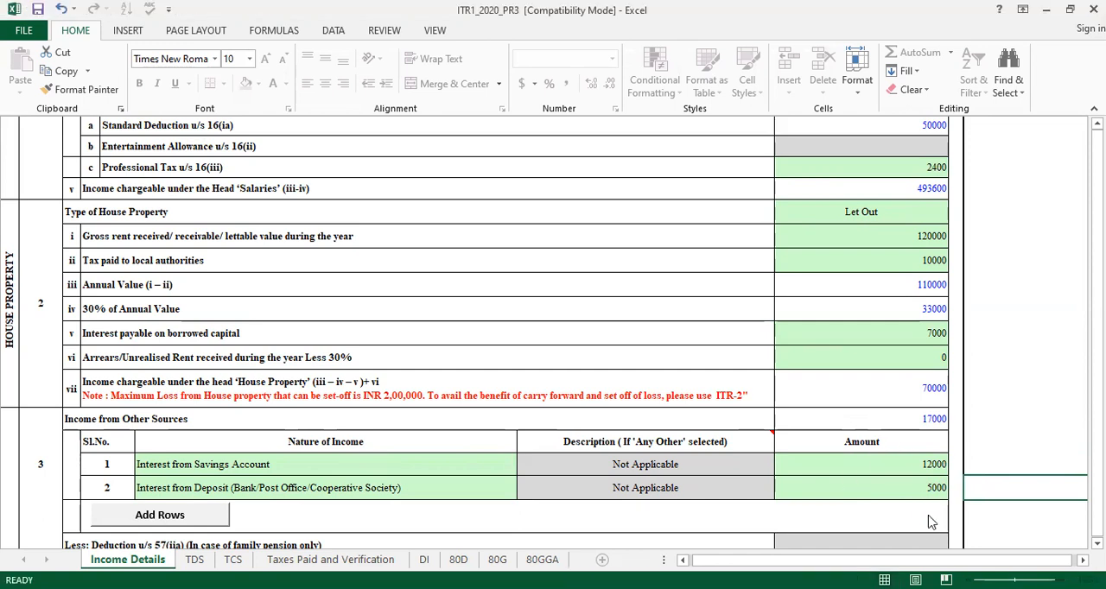
Review the section 57(iia) deduction, the Gross Total Income and the first deduction rows of Part C
scroll(927, 515, "down", 1)
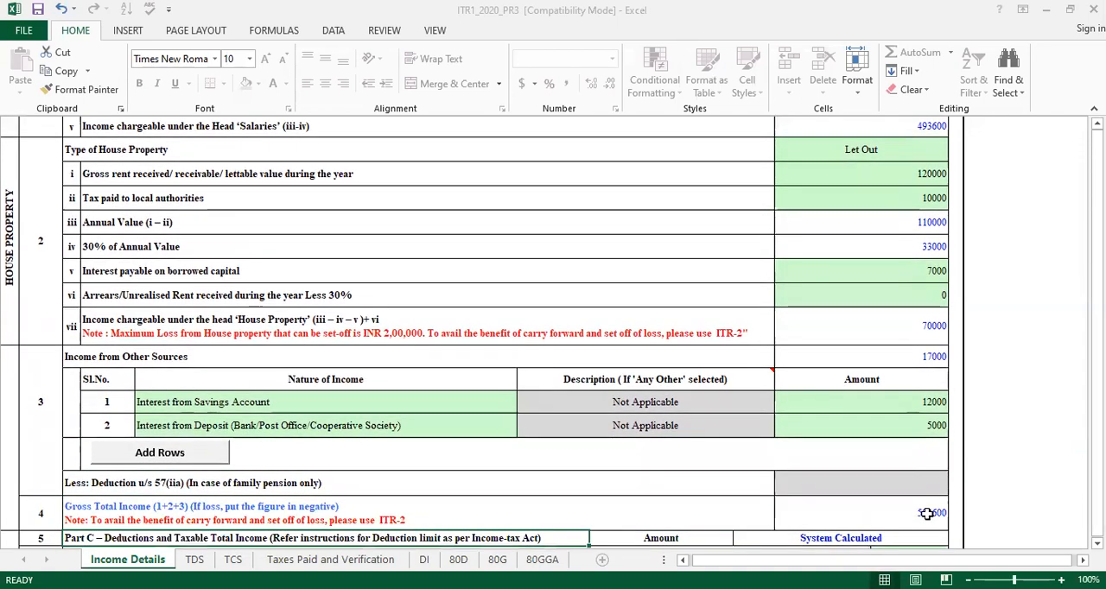
scroll(927, 515, "down", 1)
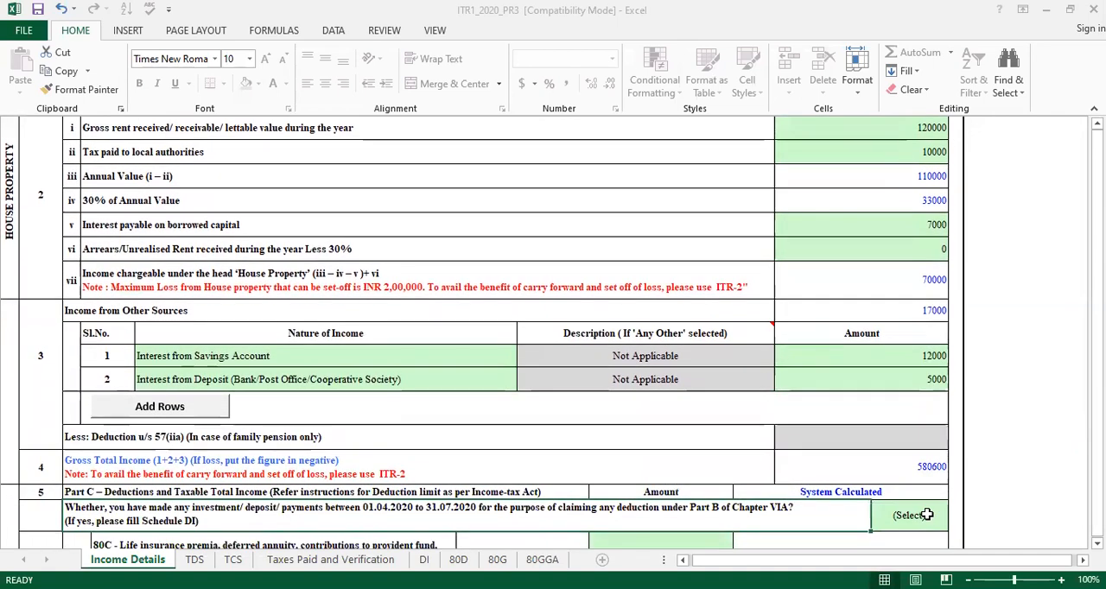
scroll(927, 515, "down", 1)
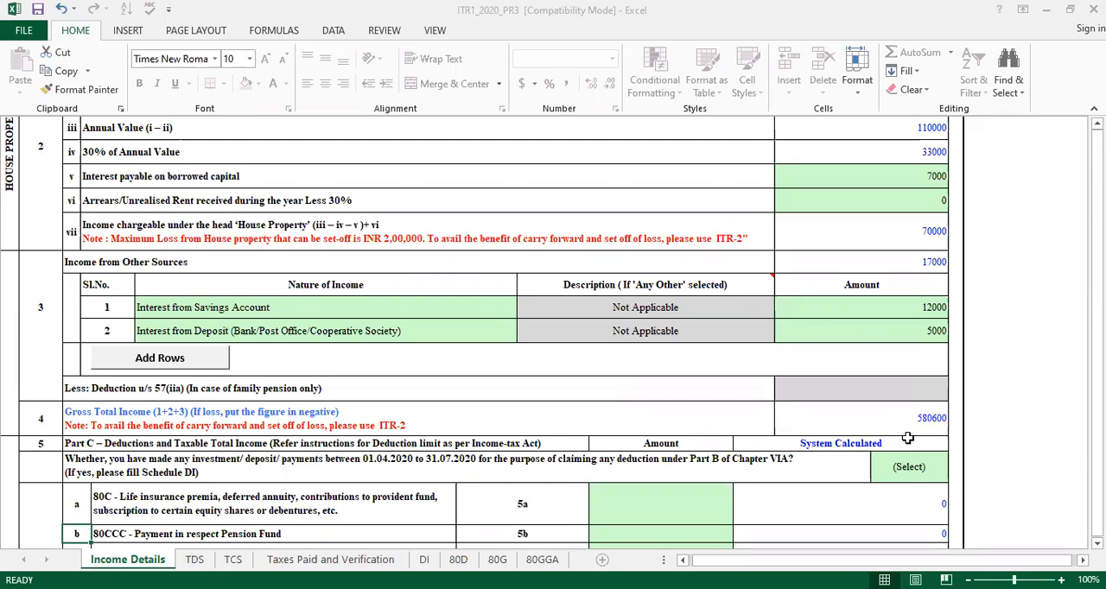
scroll(907, 438, "down", 1)
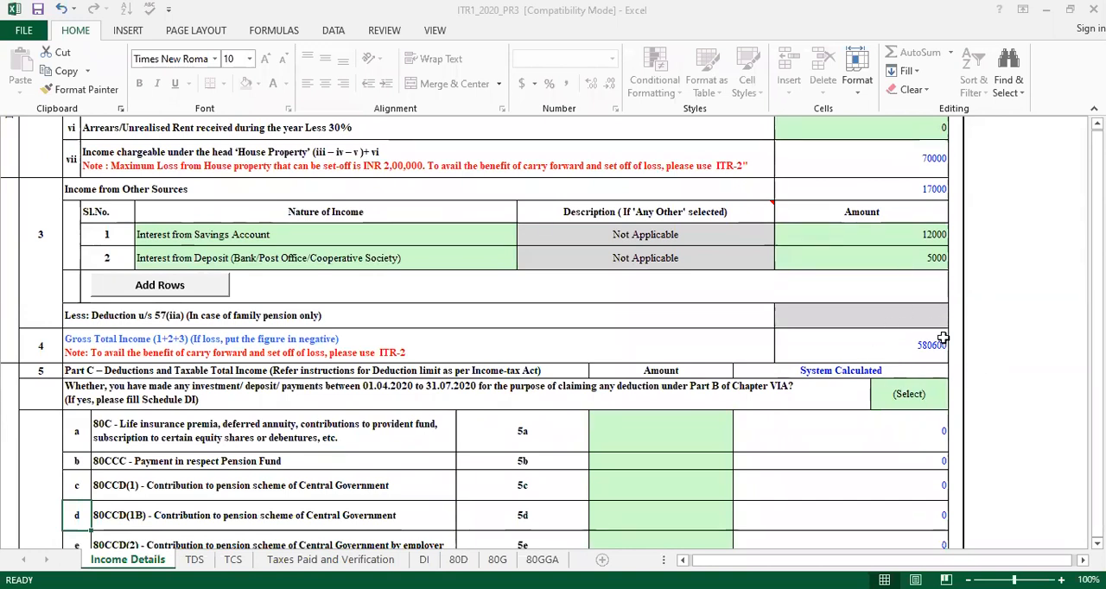
Enter 170000 as the 80C deduction amount in Part C
scroll(942, 338, "down", 3)
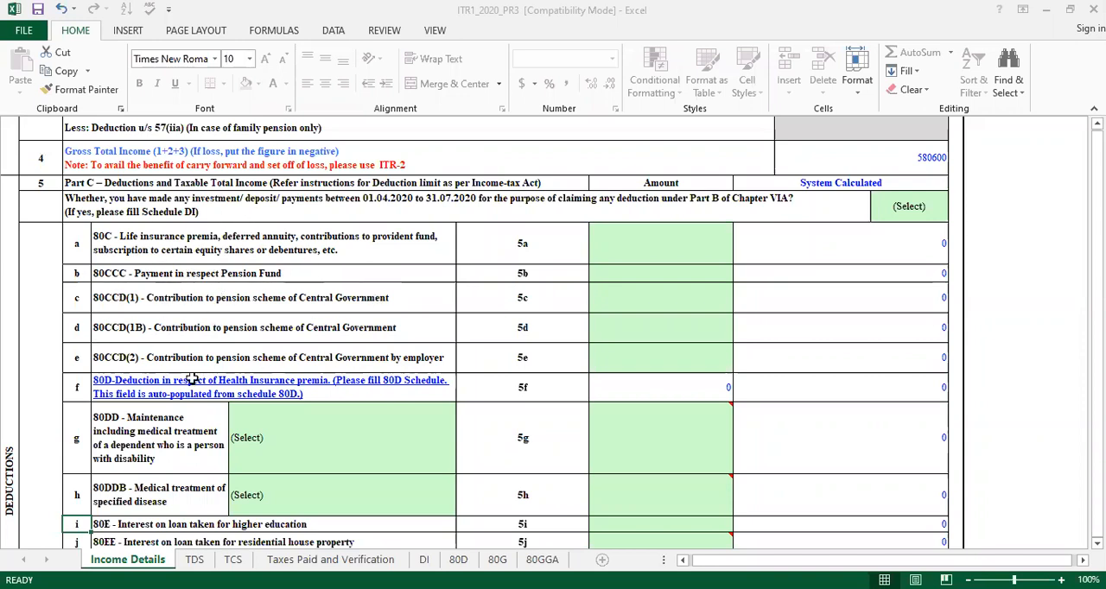
left_click(655, 250)
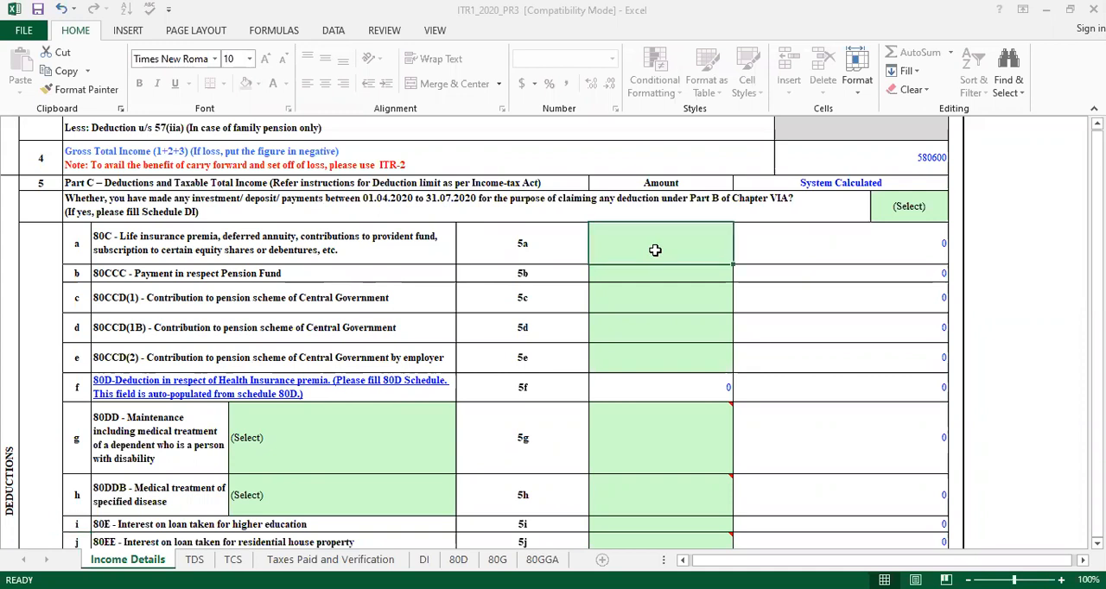
type("170000")
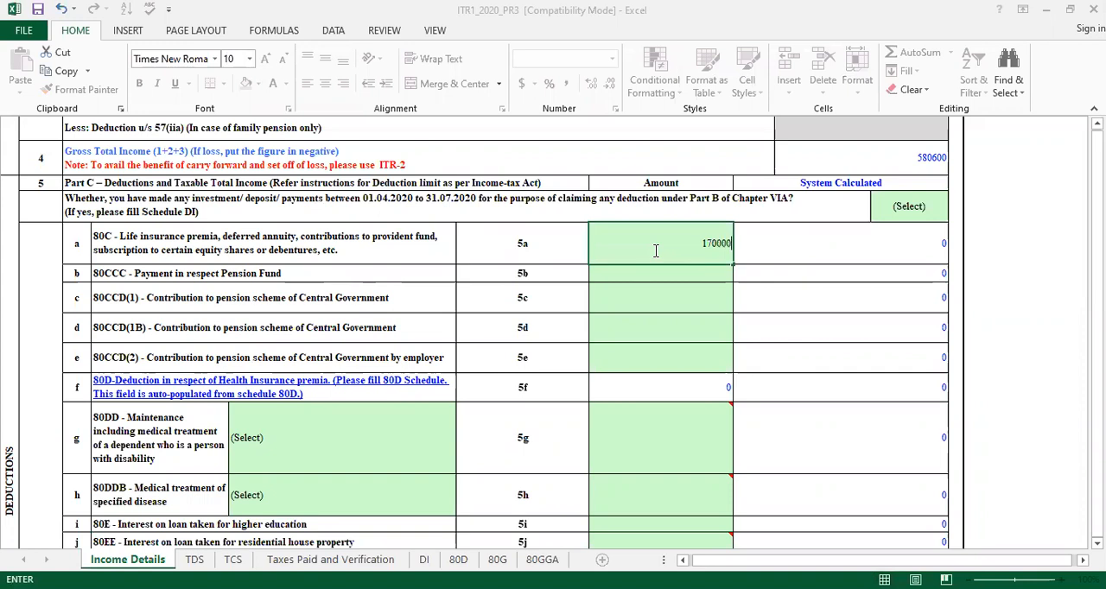
left_click(655, 251)
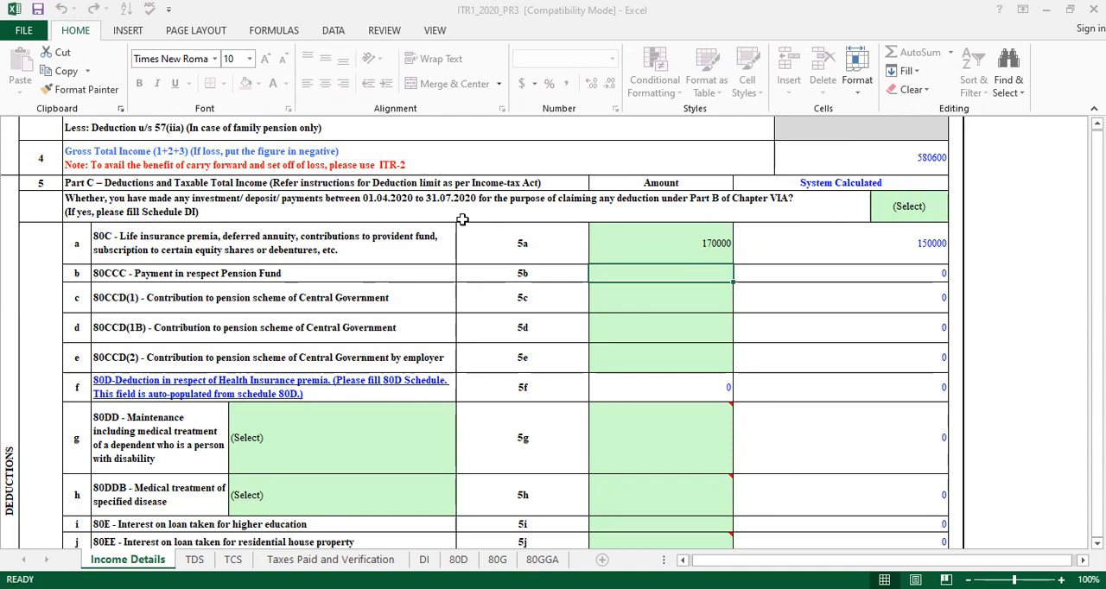
Answer No to the question about investments, deposits or payments made between 01.04.2020 and 31.07.2020 for Chapter VIA deductions
left_click(889, 213)
key("alt+Down")
left_click(896, 249)
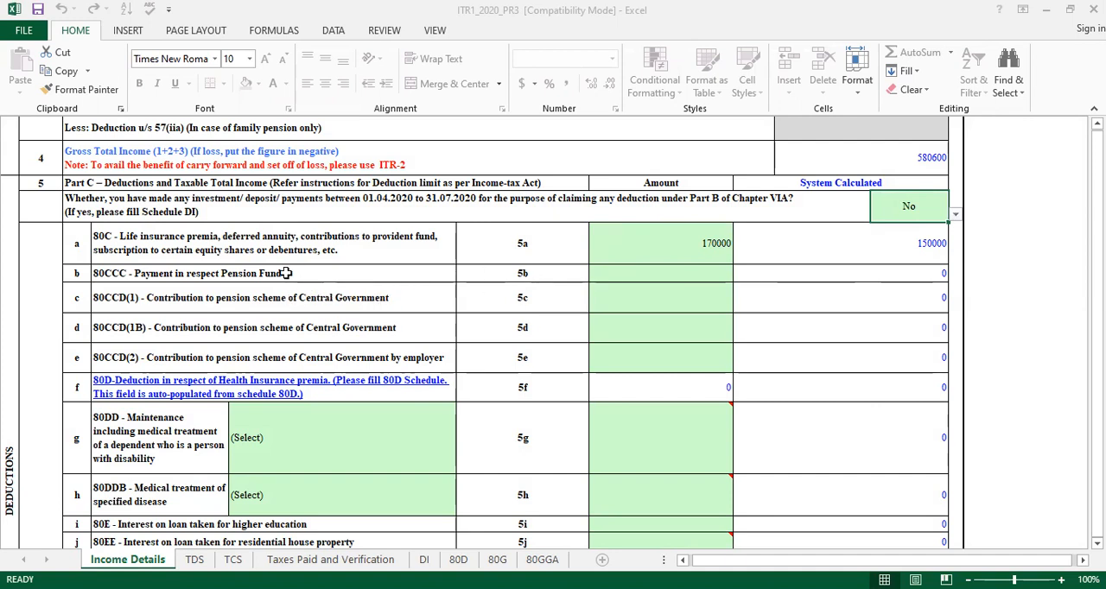
Review the Part C deduction rows from 80C and 80CCC through the 80CCD, 80D, 80DD and 80DDB entries
left_click(631, 270)
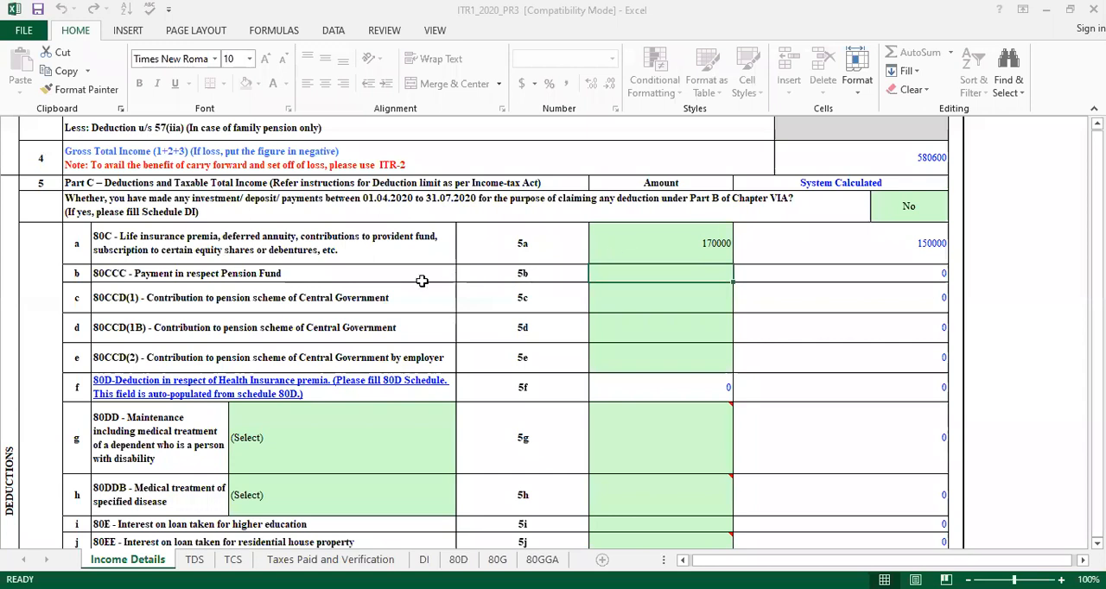
left_click(331, 248)
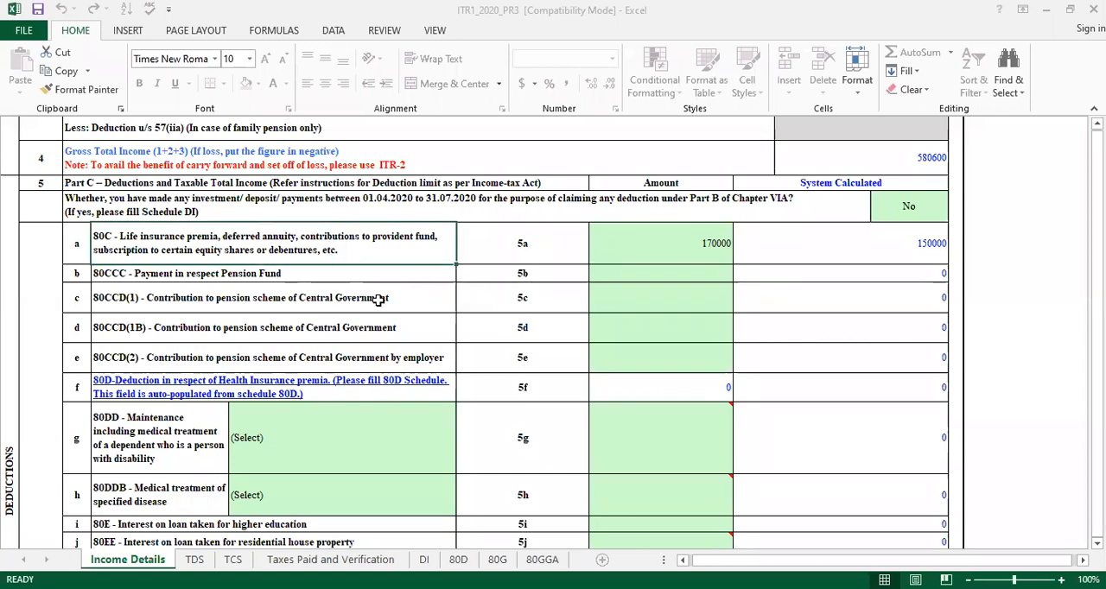
key("Down")
key("Down")
key("Down")
key("Down")
key("Down")
key("Down")
key("Down")
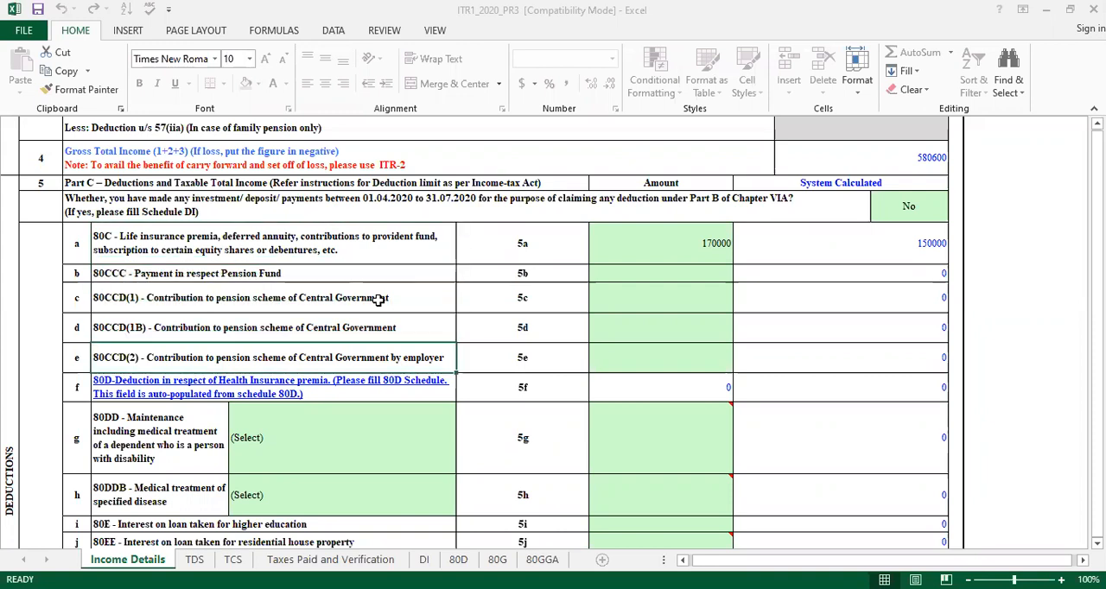
key("Up")
key("Up")
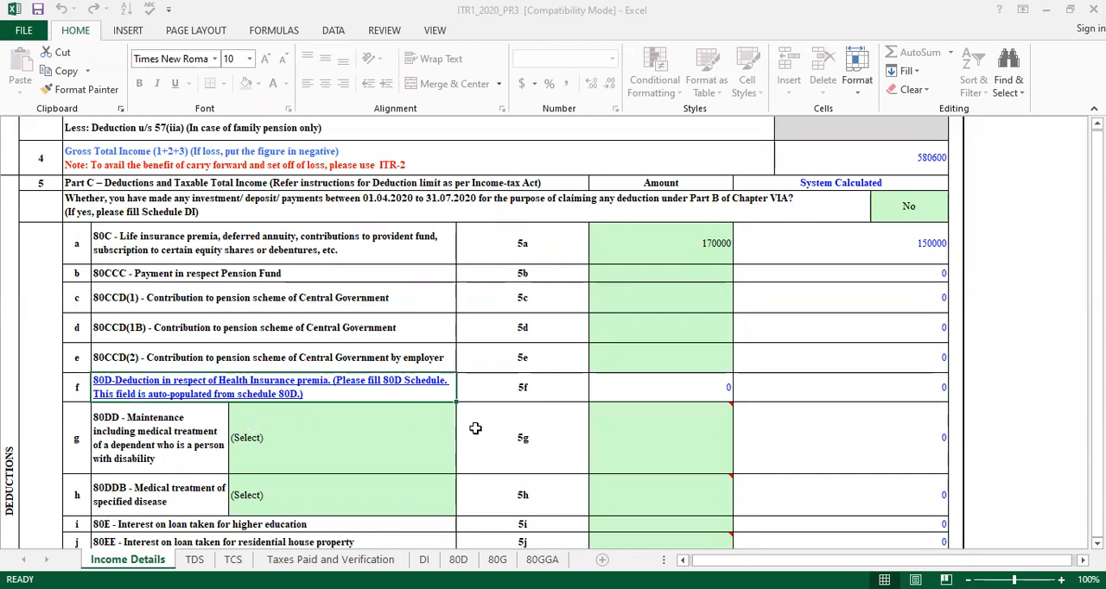
key("Down")
key("Down")
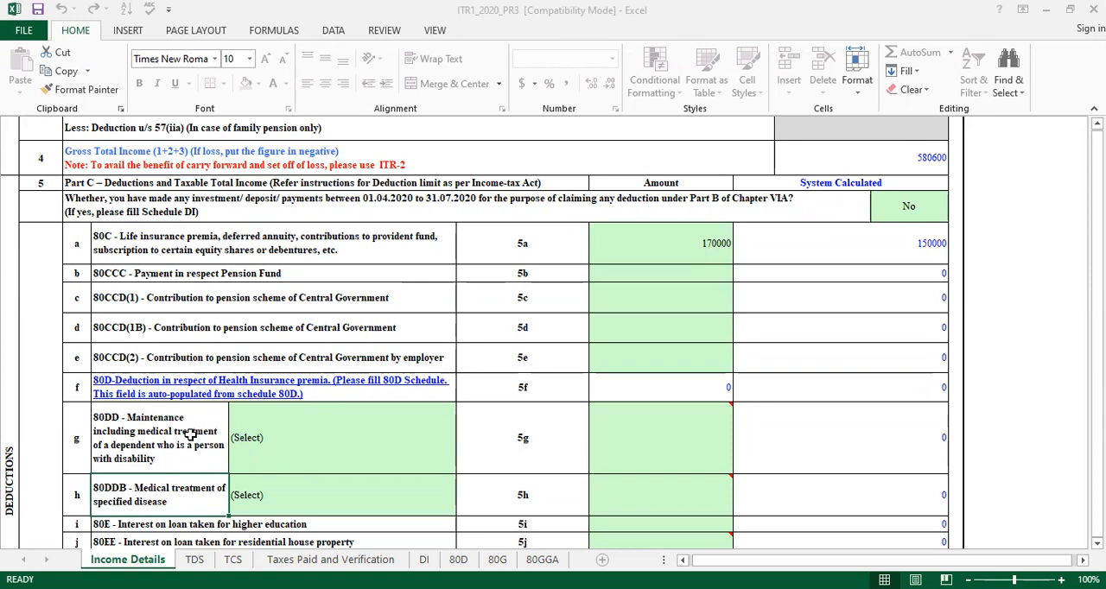
Try 1-Dependent Person with Disability as the 80DD category and reset the selection to (Select)
left_click(263, 444)
key("alt+Down")
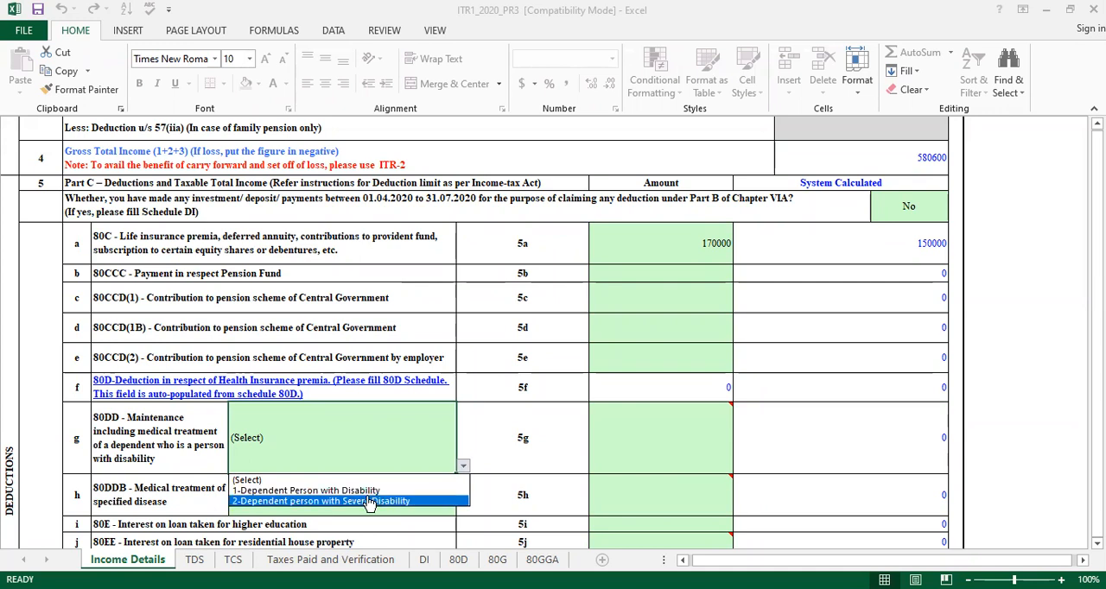
left_click(359, 488)
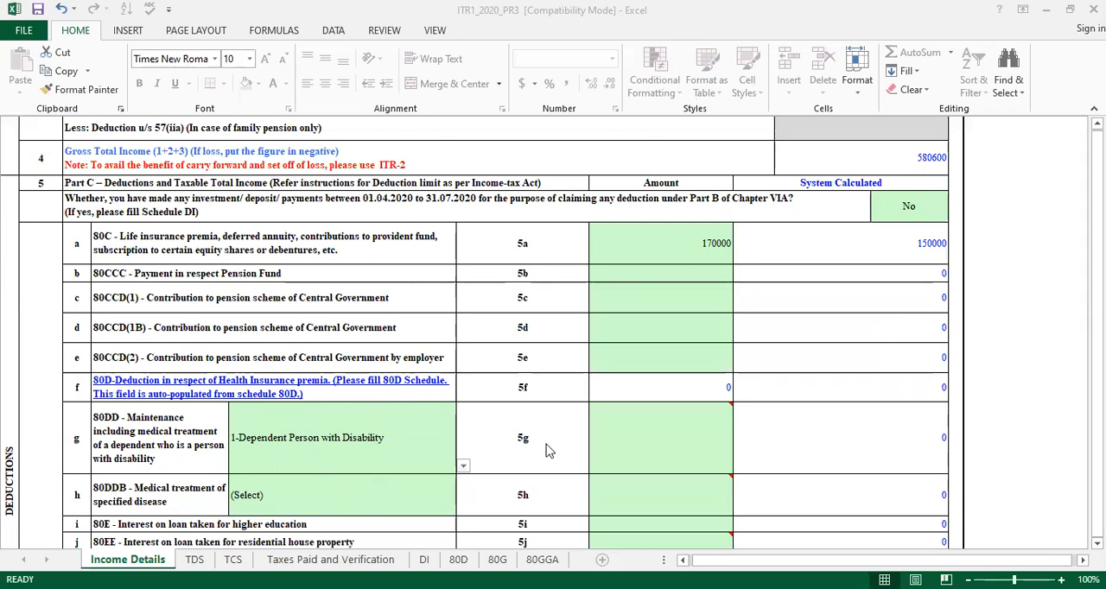
mouse_move(704, 429)
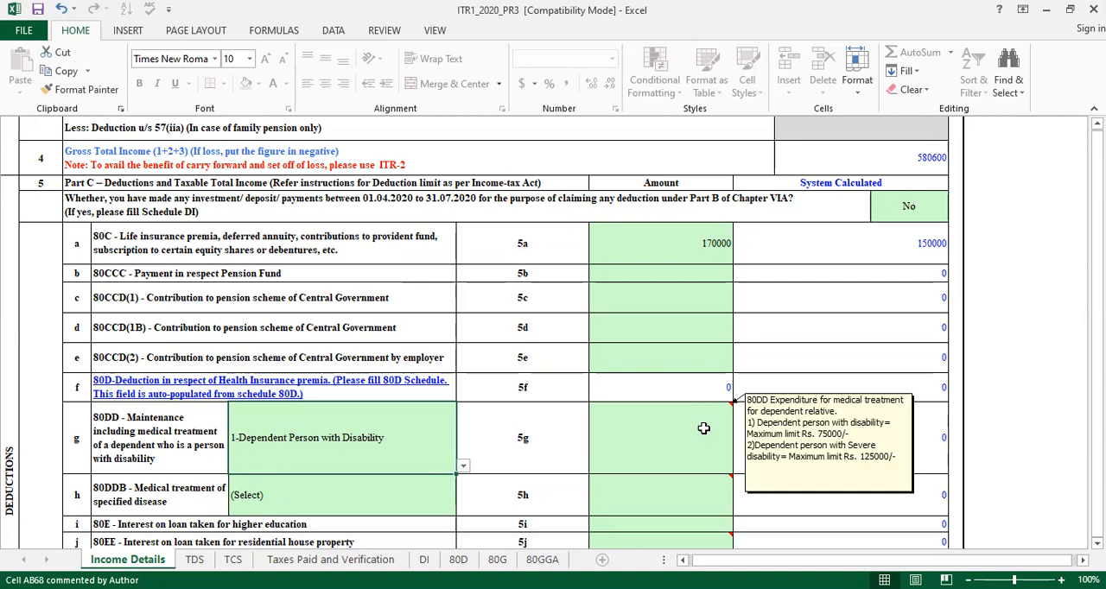
left_click(451, 461)
left_click(412, 480)
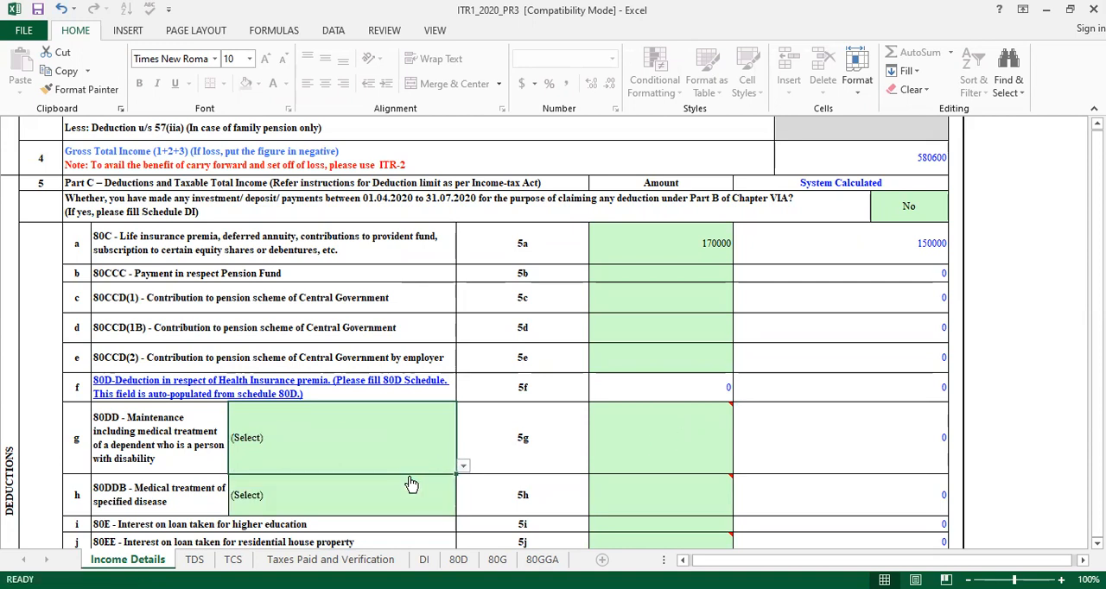
Examine the further deduction rows from 80DDB through the loan interest, electric vehicle, donation and rent entries to 80GGA
left_click(411, 484)
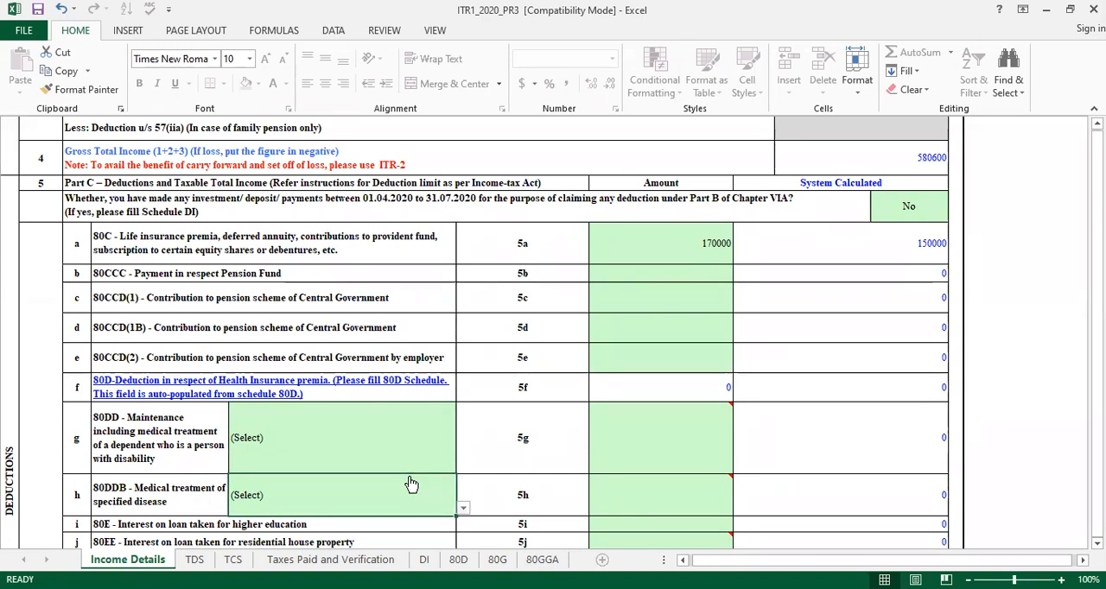
key("Down")
key("Down")
key("Down")
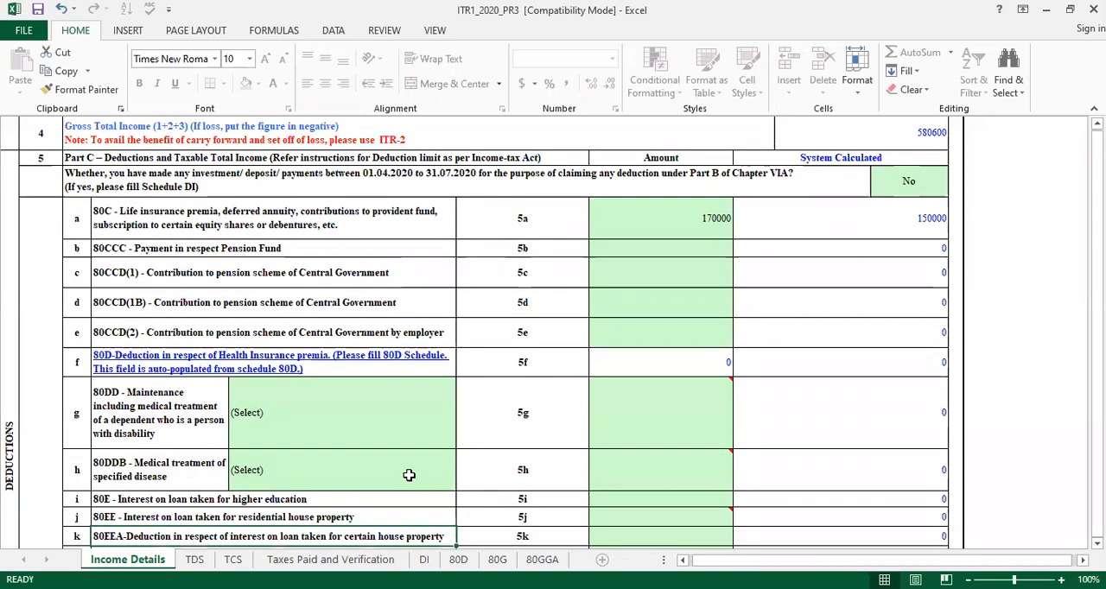
key("Down")
key("Down")
key("Down")
key("Down")
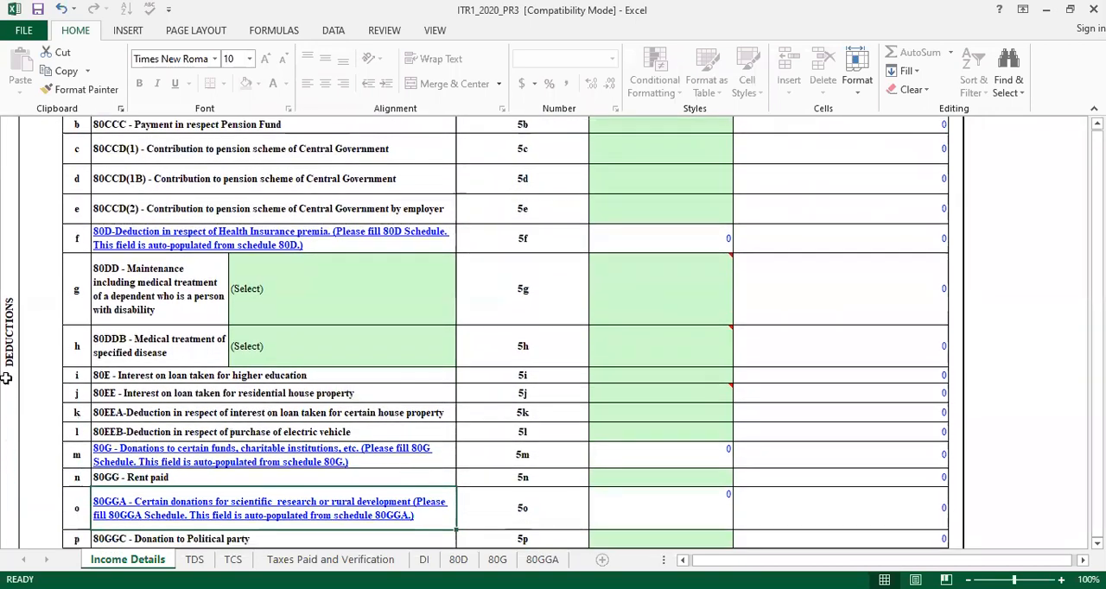
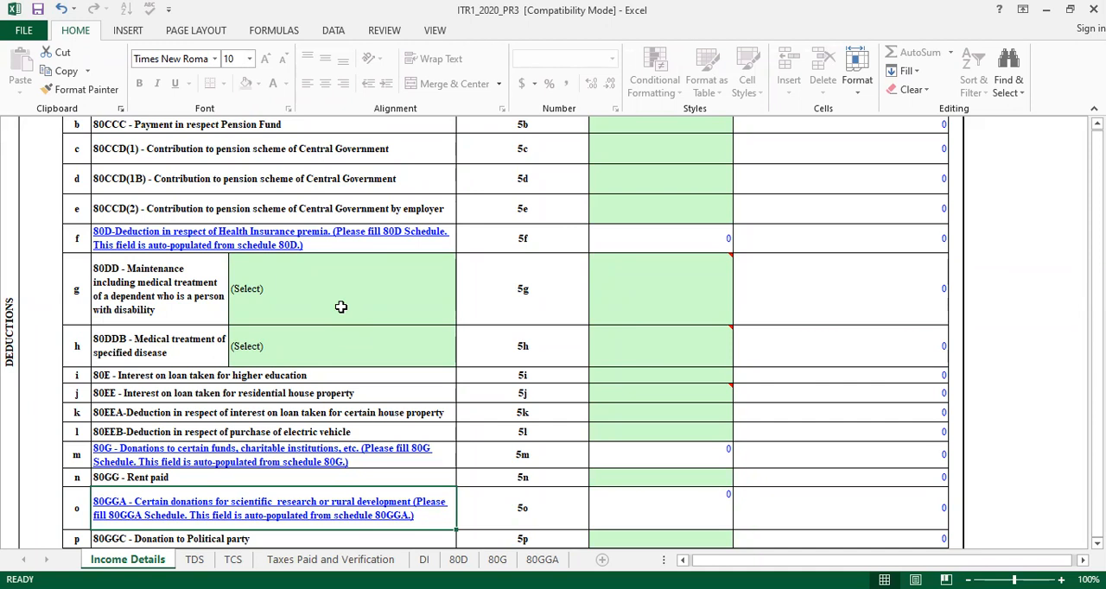
Review the deduction rows from 80GGC through 80U, the Total Deductions and Total Income rows, and the start of the Exempt Income table
key("Down")
key("Down")
key("Down")
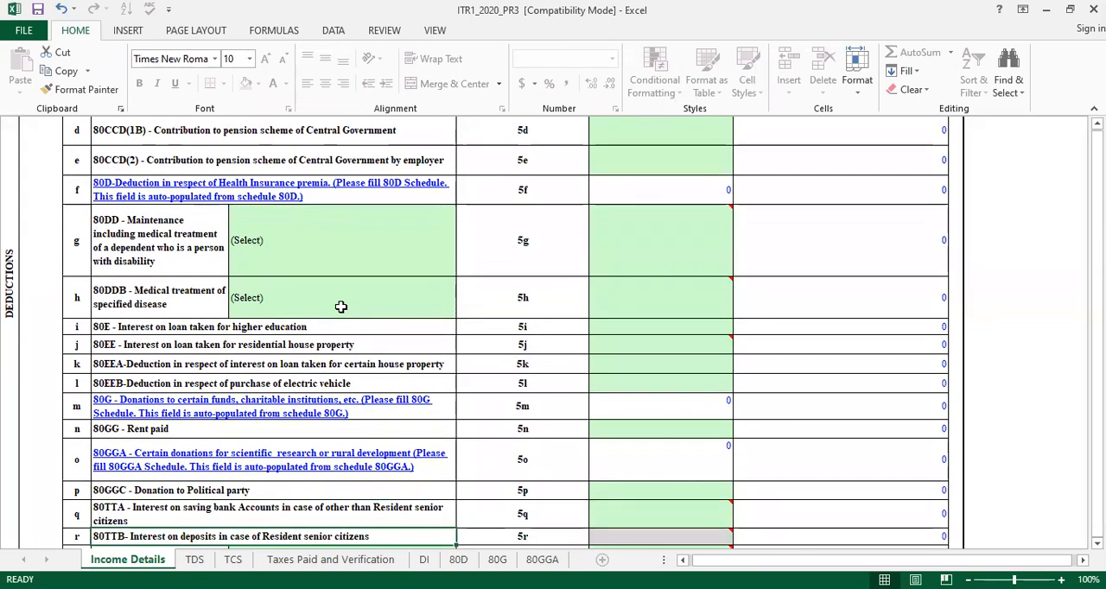
key("Down")
key("Down")
key("Down")
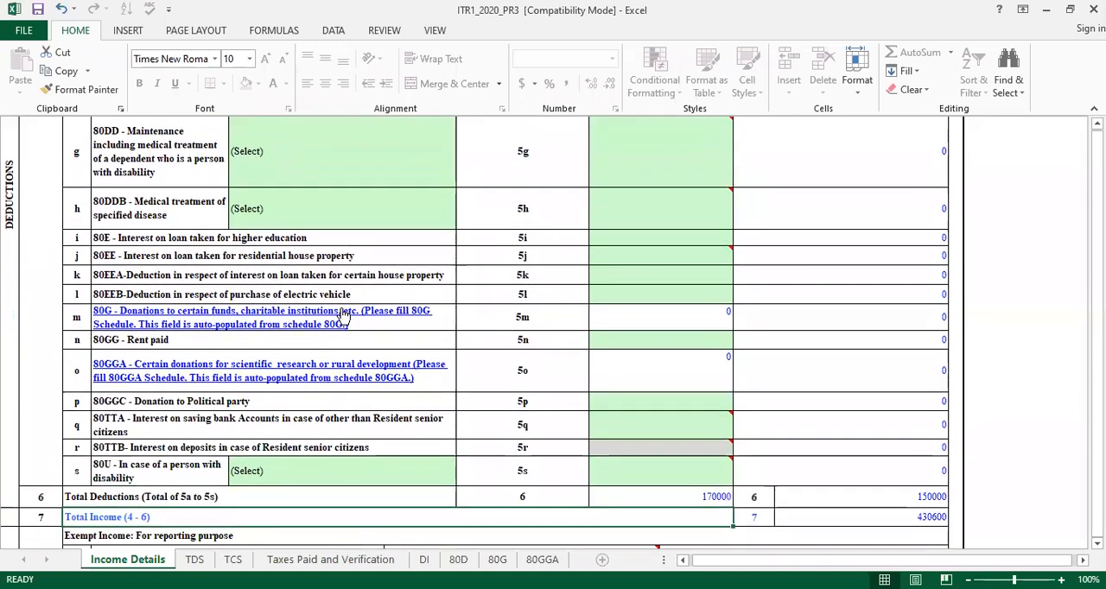
key("Down")
key("Down")
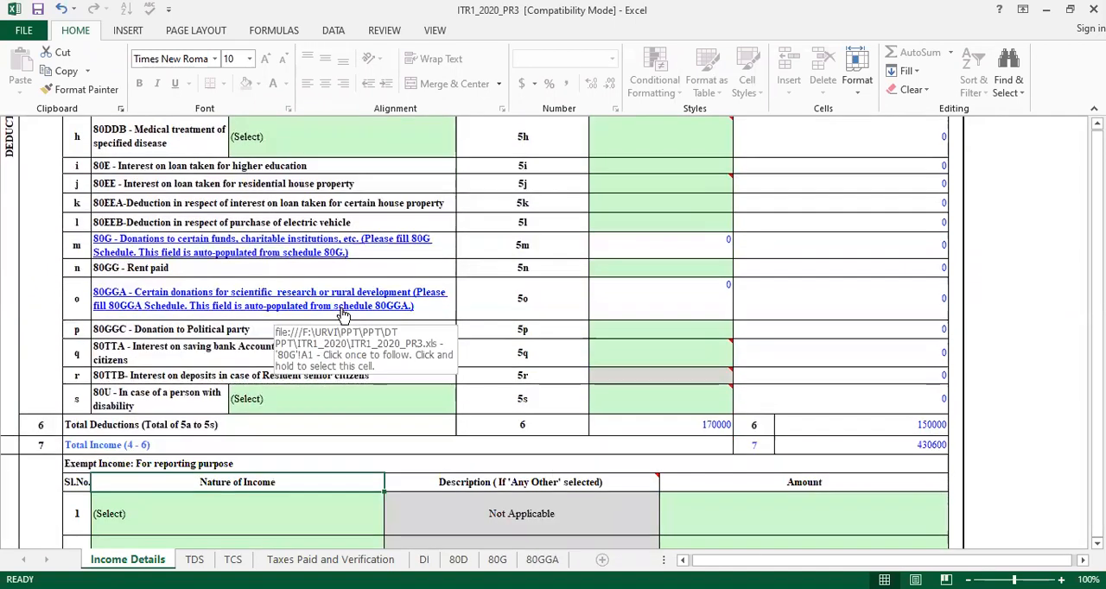
key("Down")
key("Down")
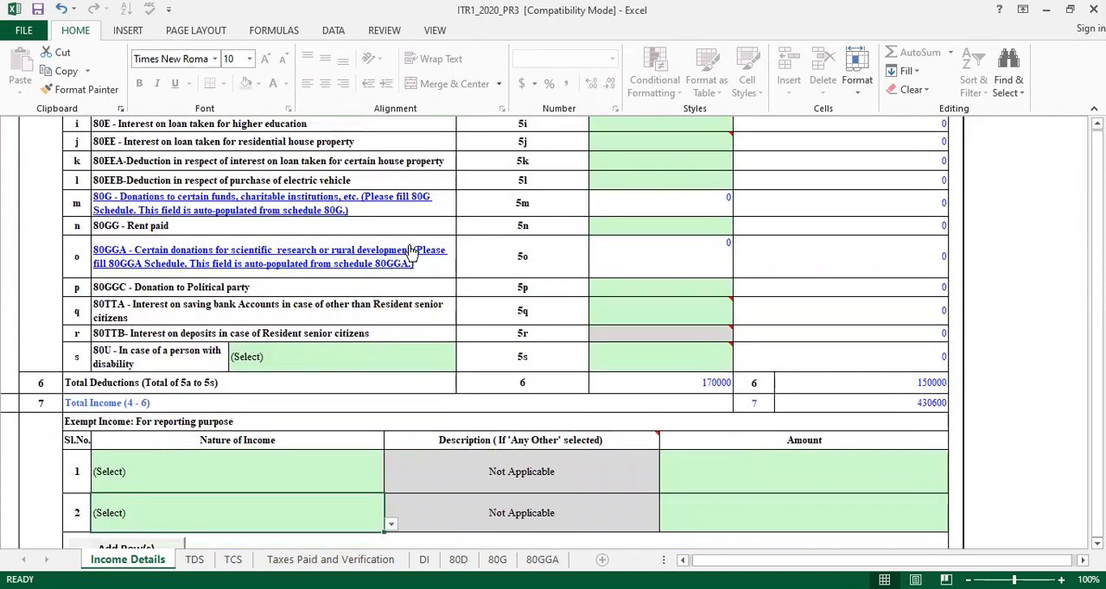
Open Schedule 80GGA from its linked deduction row to view the donation fields, and return to the Income Details sheet
left_click(195, 267)
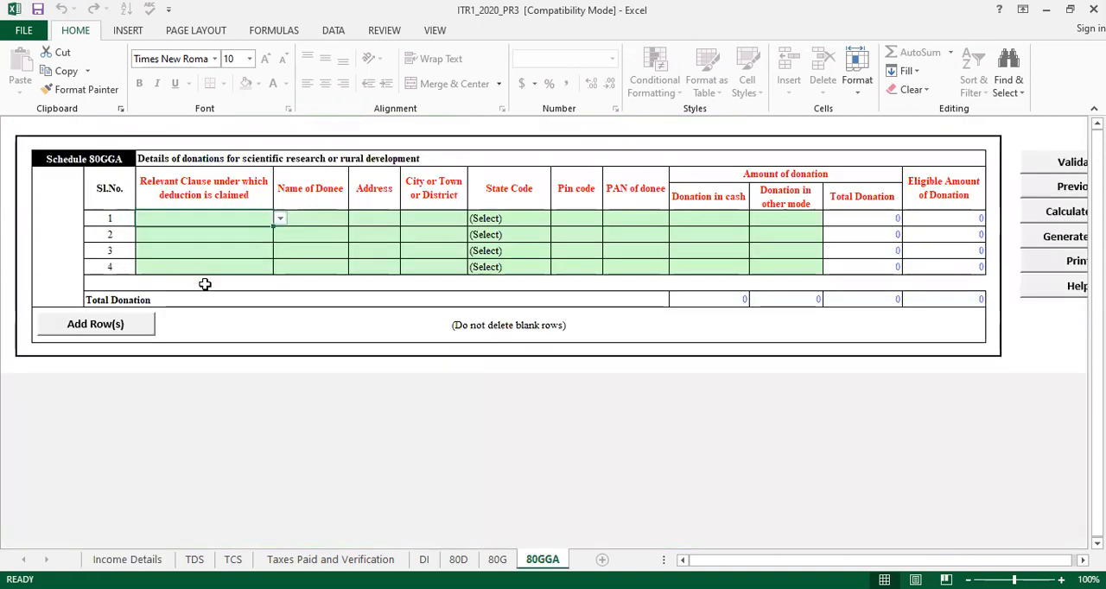
left_click(129, 560)
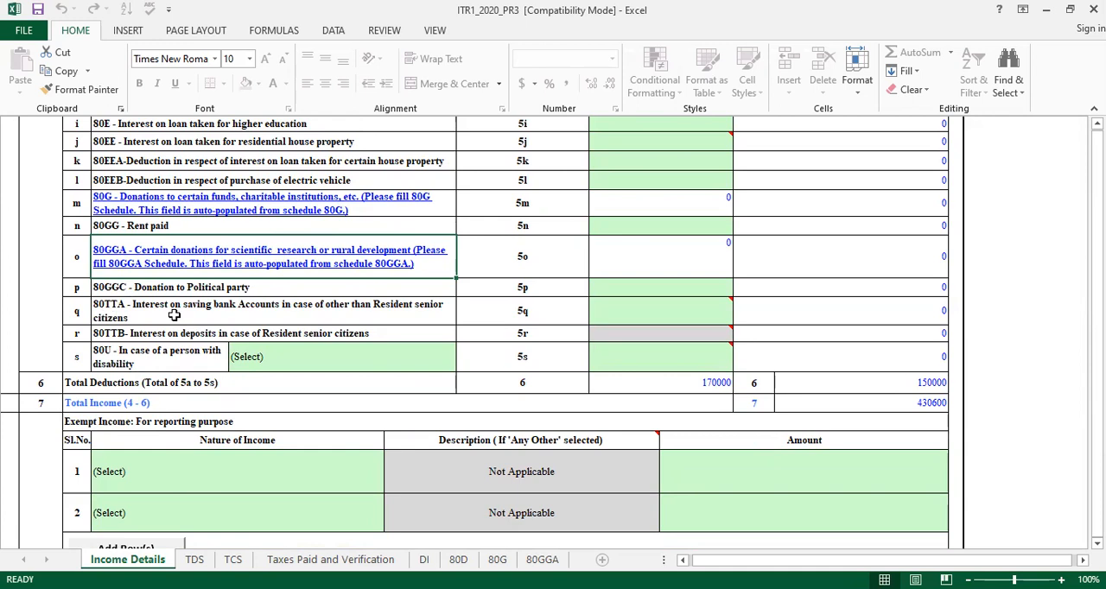
Enter 12000 as the 80TTA deduction for interest on saving bank accounts
left_click(684, 304)
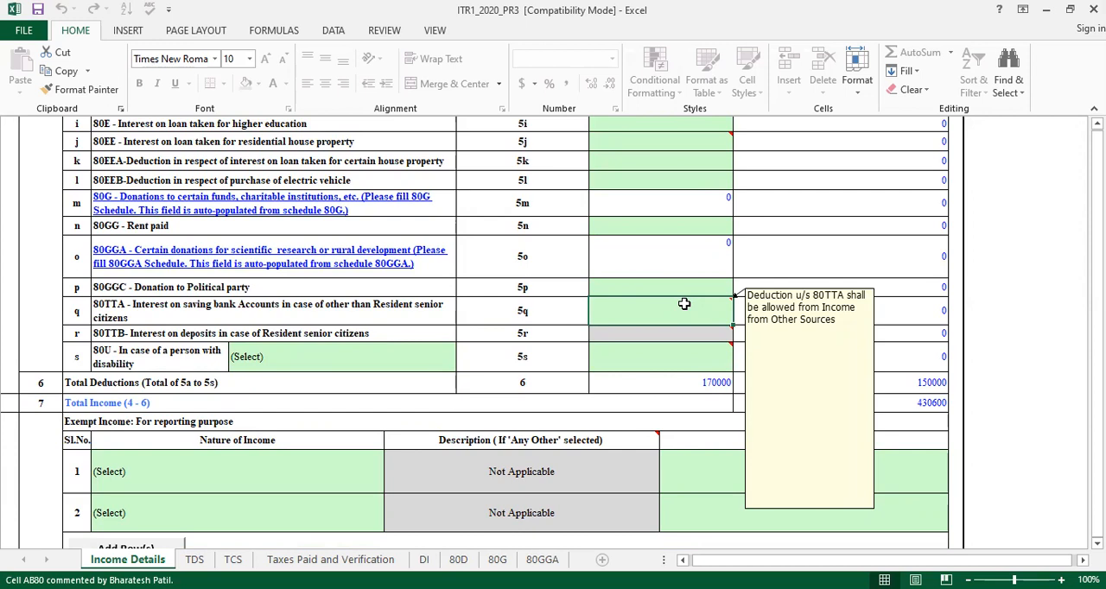
type("12000")
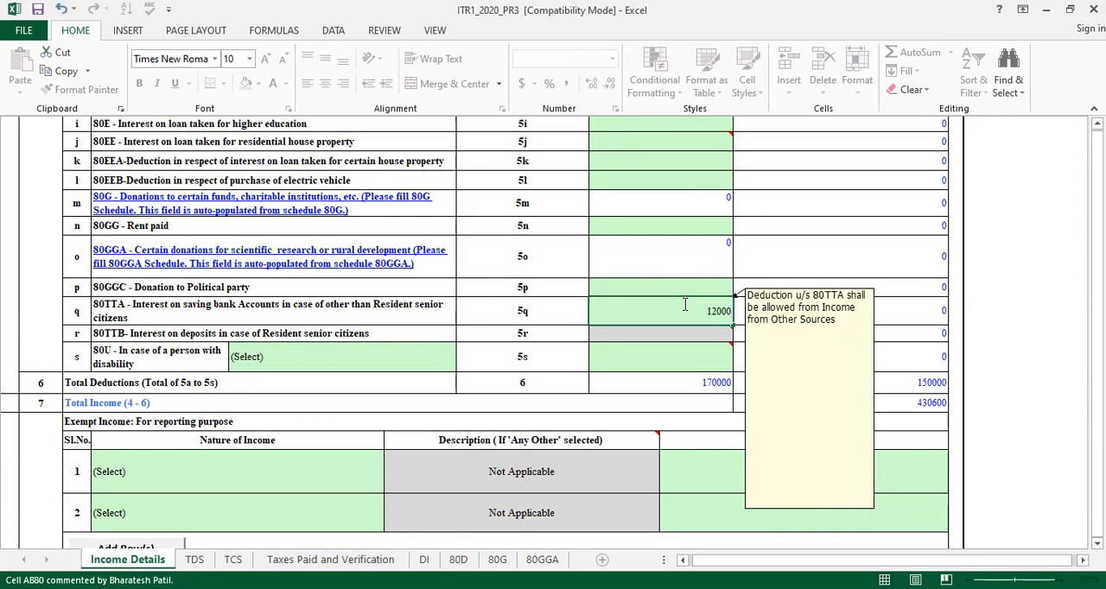
left_click(736, 282)
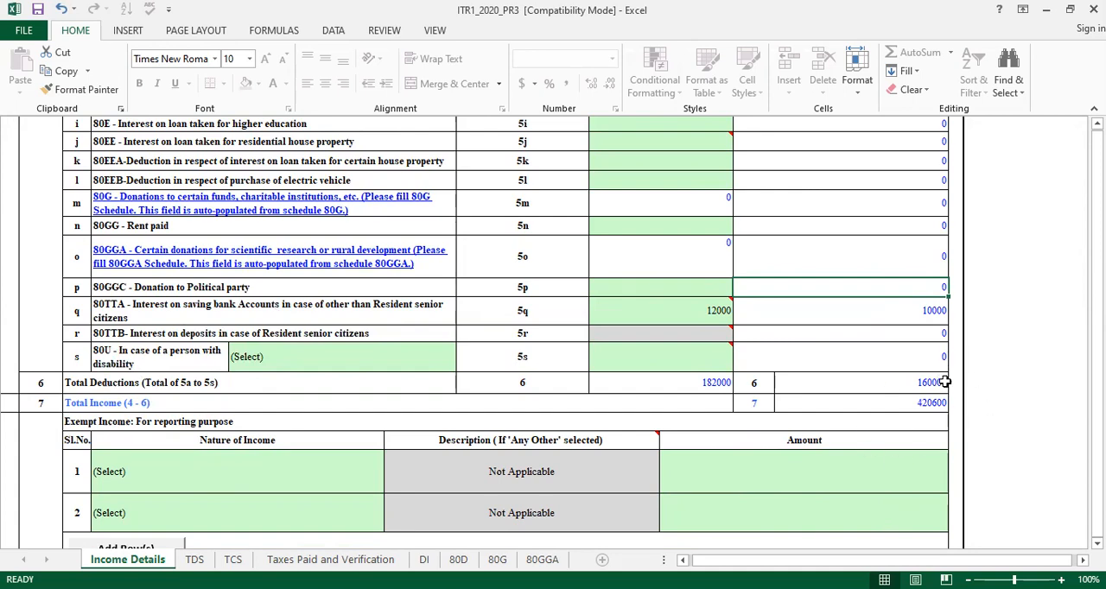
Examine the Total Deductions and Total Income rows and the Exempt Income reporting table through Total Exempt Income
key("Down")
key("Down")
key("Down")
key("Down")
key("Down")
key("Down")
key("Down")
key("Down")
key("Down")
key("Down")
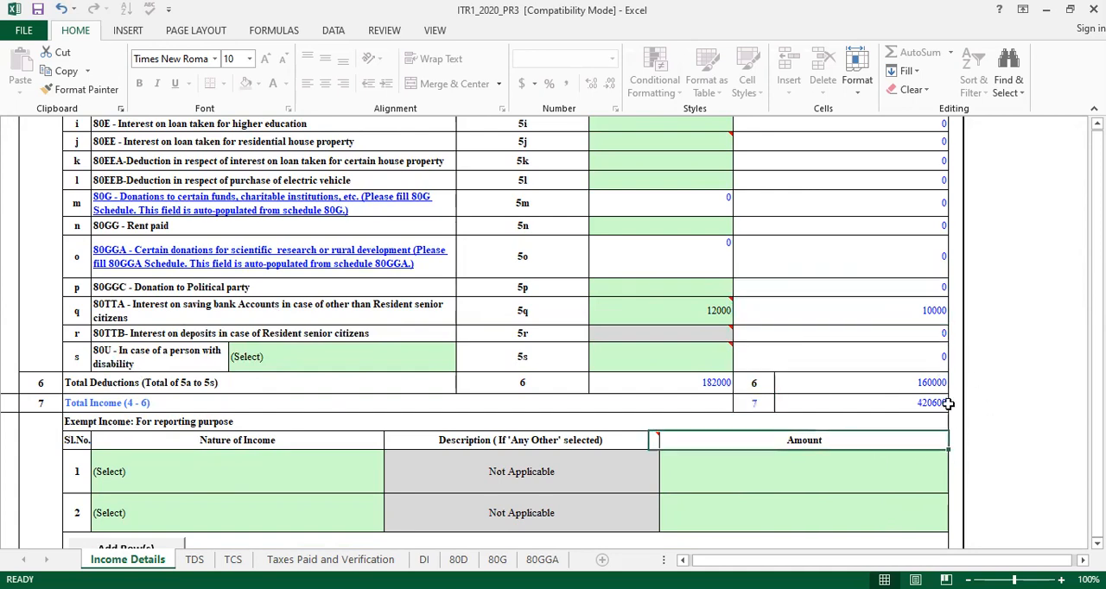
key("Down")
key("Down")
key("Down")
key("Up")
key("Up")
key("Up")
key("Up")
key("Up")
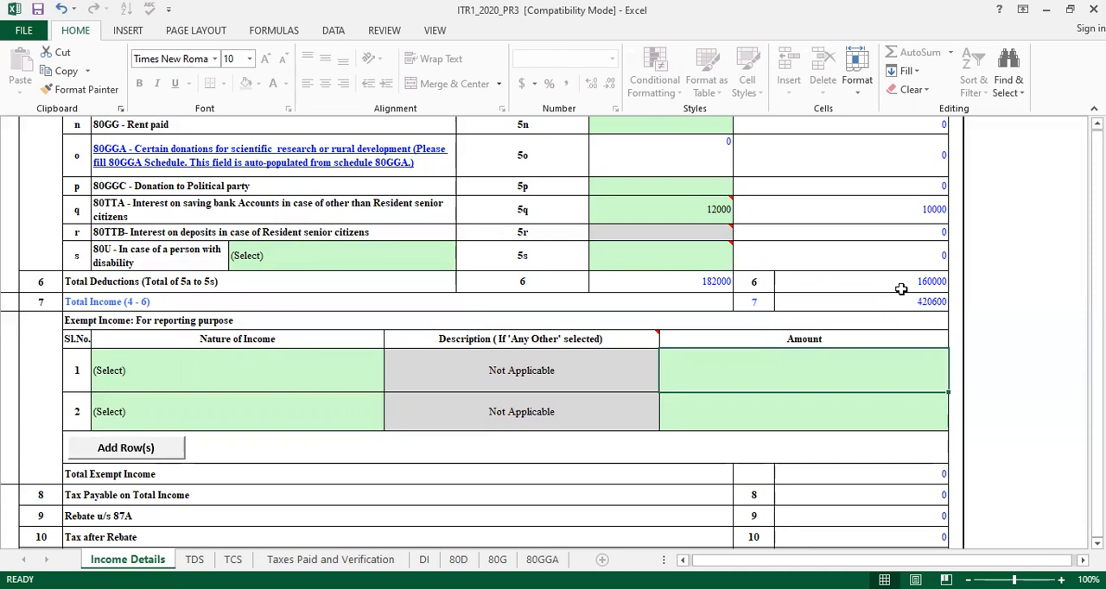
key("Down")
key("Down")
key("Down")
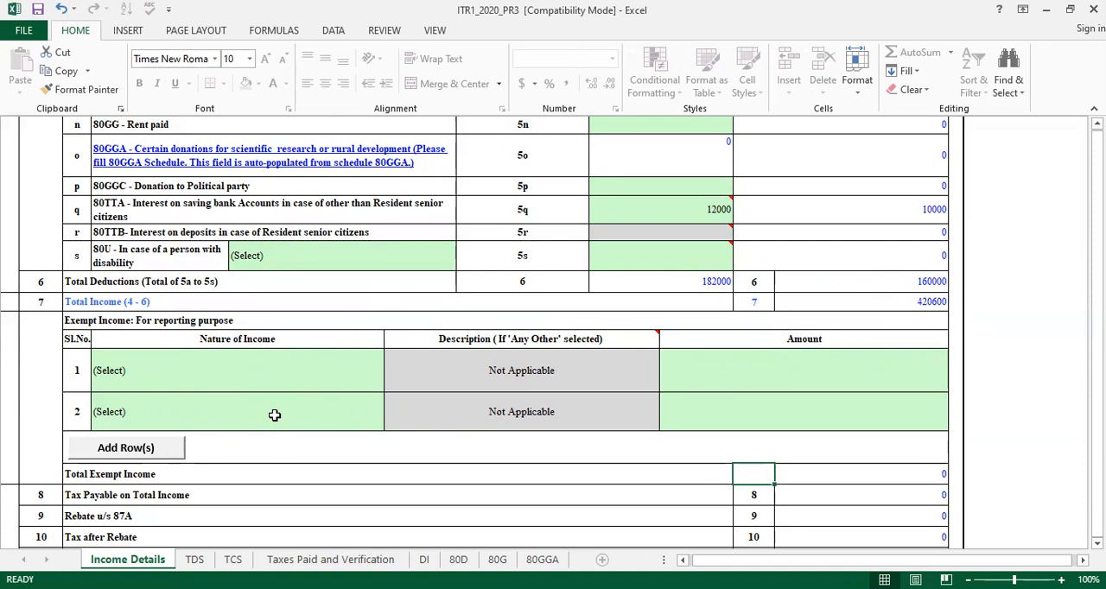
Examine the tax computation rows 8 to 17, including Relief u/s 89 and the interest and fee entries
key("Down")
key("Down")
key("Down")
key("Down")
key("Down")
key("Down")
key("Down")
key("Down")
key("Down")
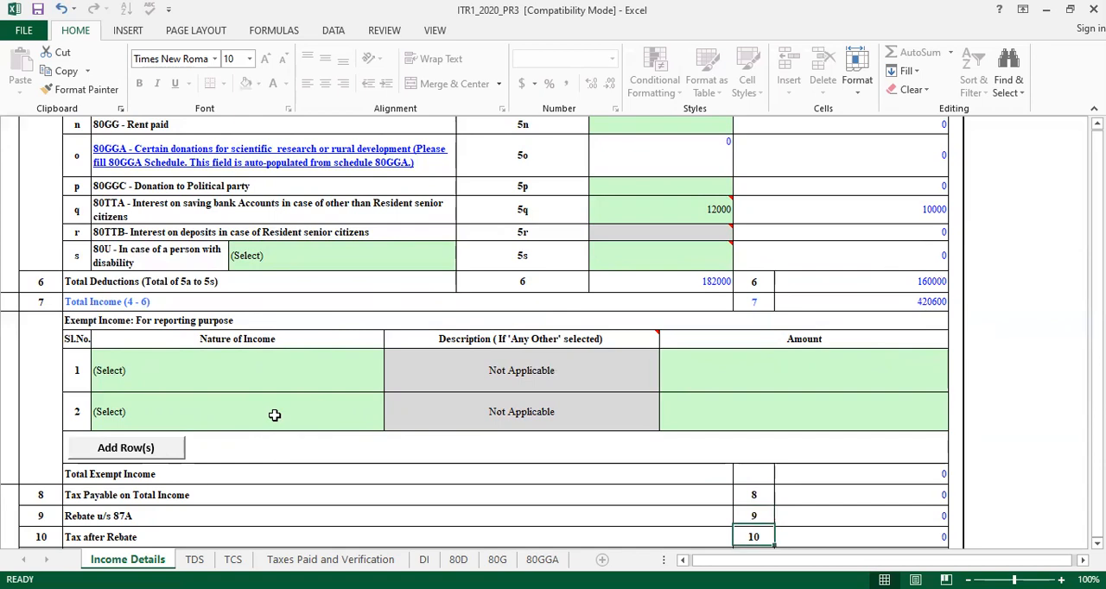
key("Down")
key("Down")
key("Down")
key("Down")
key("Down")
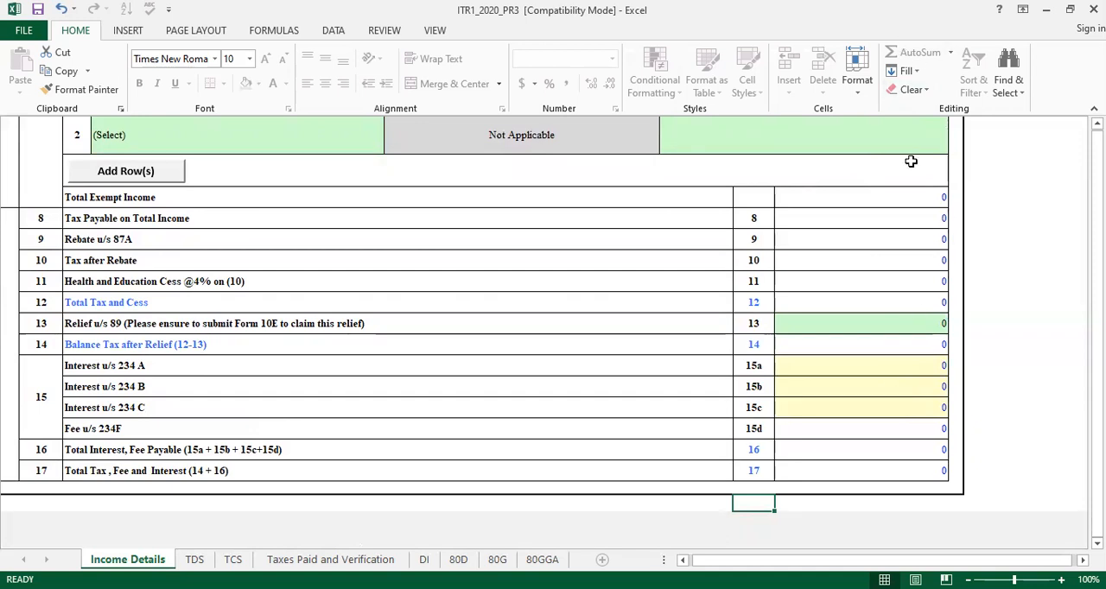
left_click(876, 322)
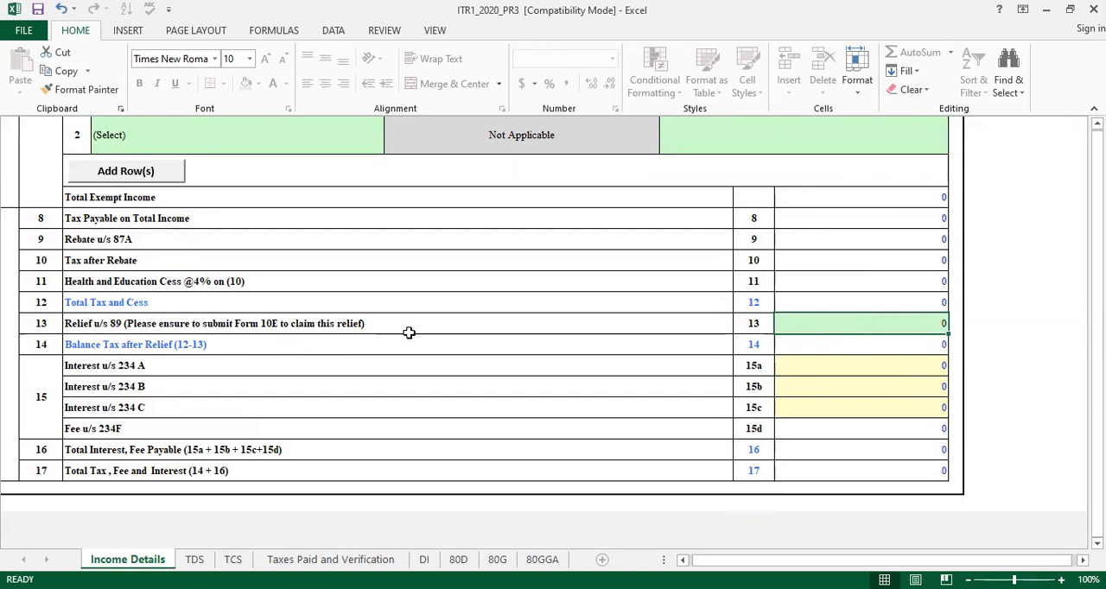
left_click(1064, 366)
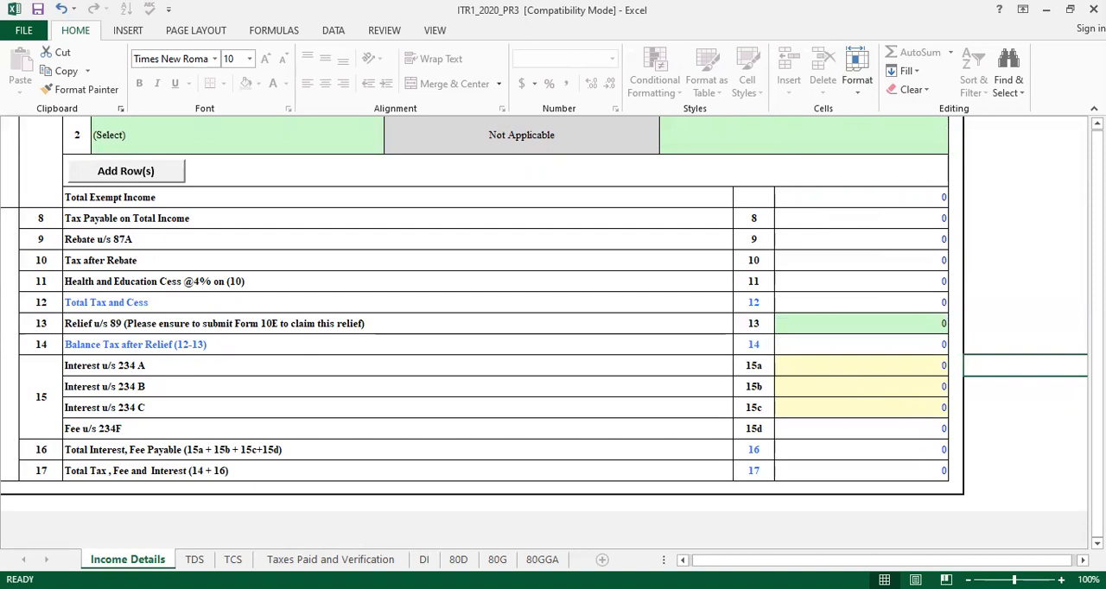
Try to calculate the tax for the return from the Income Details sheet
key("Up")
key("Up")
key("Up")
key("Up")
key("Up")
key("Up")
key("Up")
key("Up")
key("Up")
key("Up")
key("Up")
key("Up")
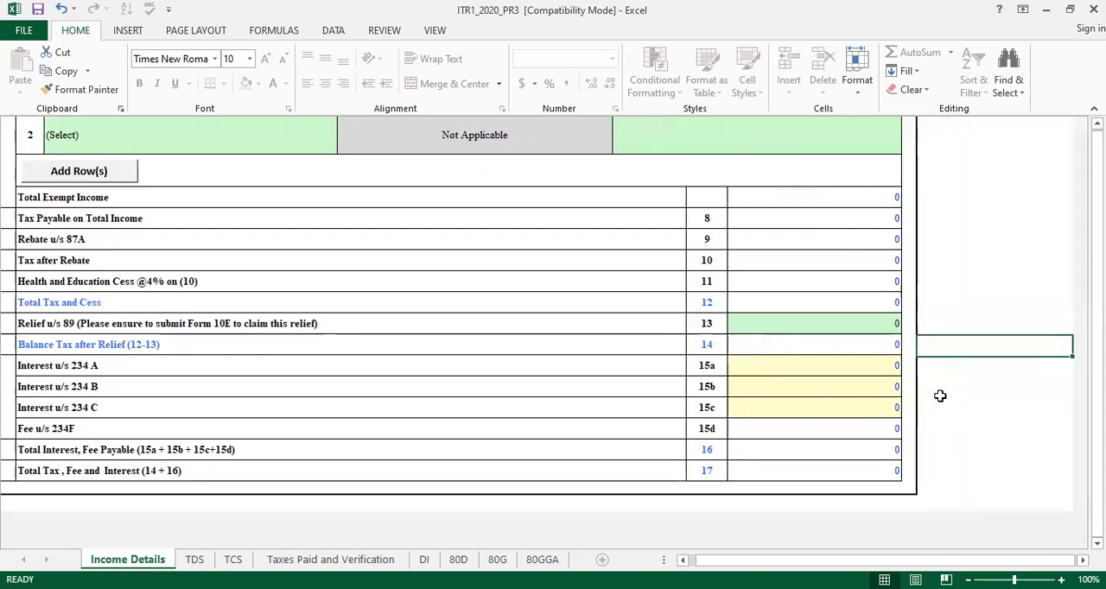
key("Left")
key("Left")
key("Left")
key("Left")
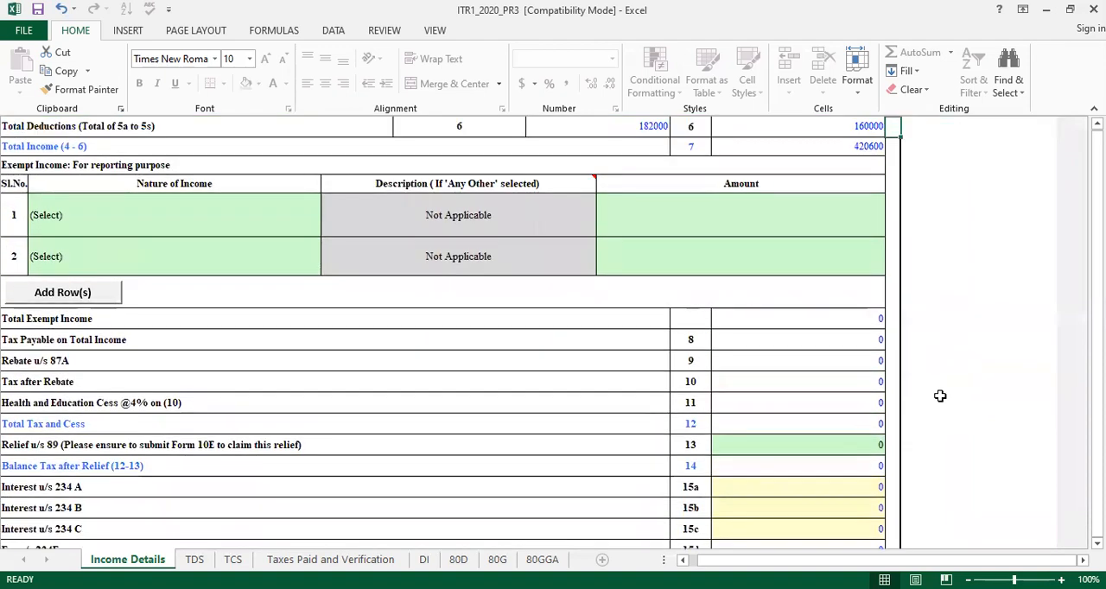
key("Up")
key("Up")
key("Up")
key("Up")
key("Up")
key("Up")
key("Up")
key("Up")
key("Up")
key("Up")
key("Up")
key("Up")
key("Up")
key("Up")
key("Up")
key("Up")
key("Up")
key("Up")
key("Up")
key("Up")
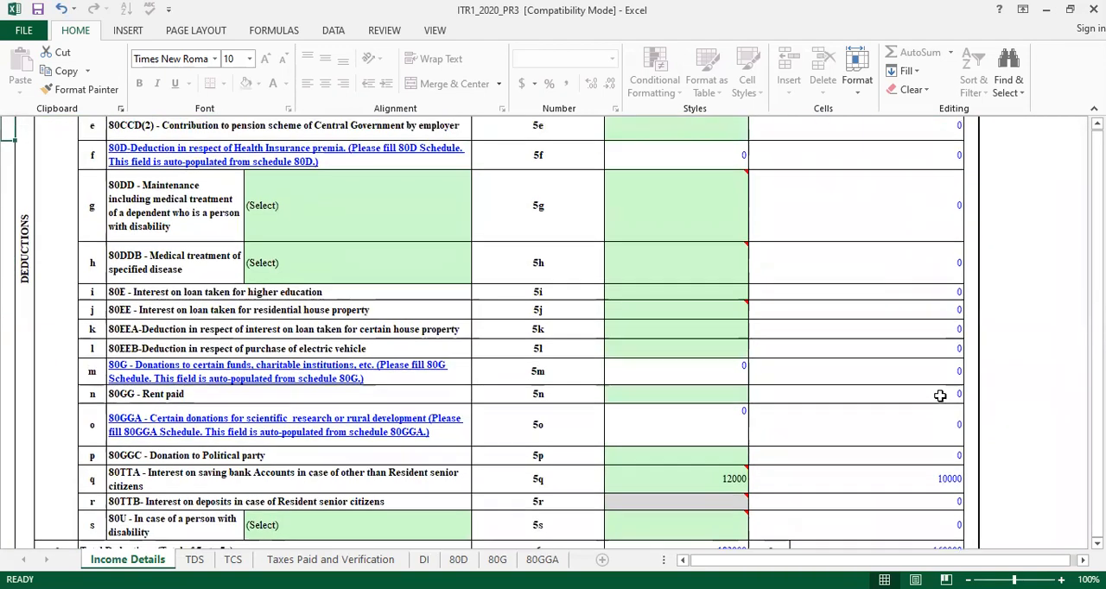
key("Up")
key("Up")
key("Up")
key("Up")
key("Up")
key("Up")
key("Up")
key("Up")
key("Up")
key("Up")
key("Up")
key("Up")
key("Up")
key("Up")
key("Up")
key("Up")
key("Up")
key("Up")
key("Up")
key("Up")
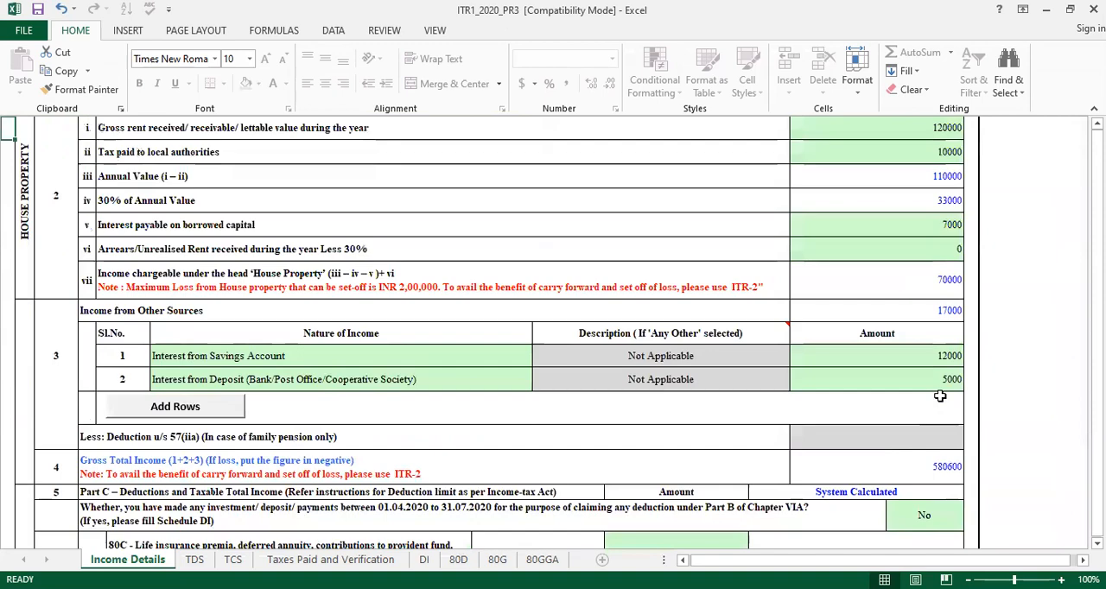
key("Up")
key("Up")
key("Up")
key("Up")
key("Up")
key("Up")
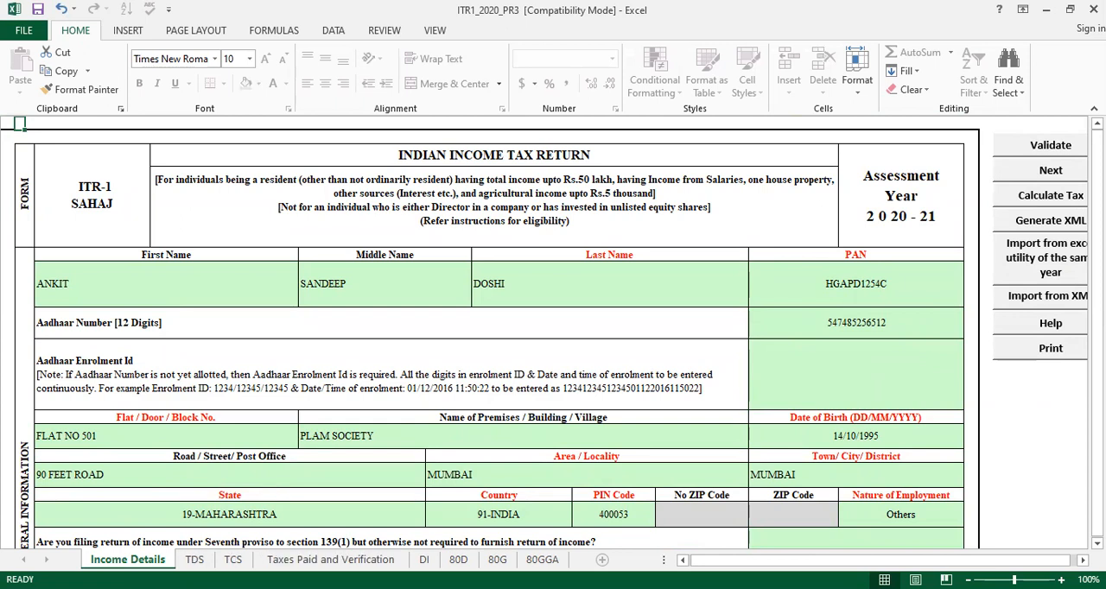
left_click(1046, 196)
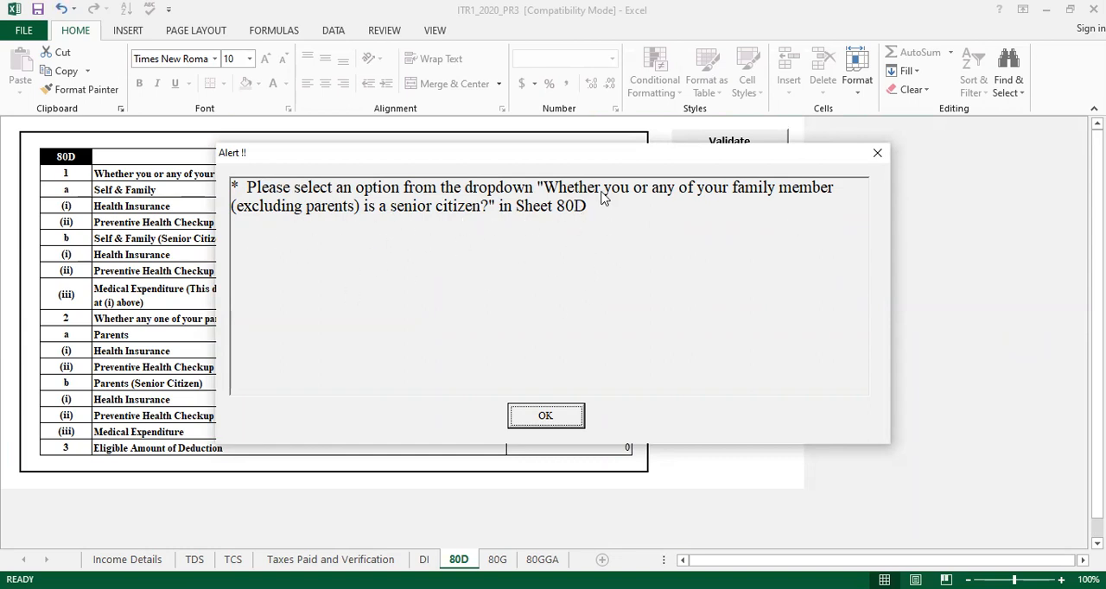
left_click(548, 418)
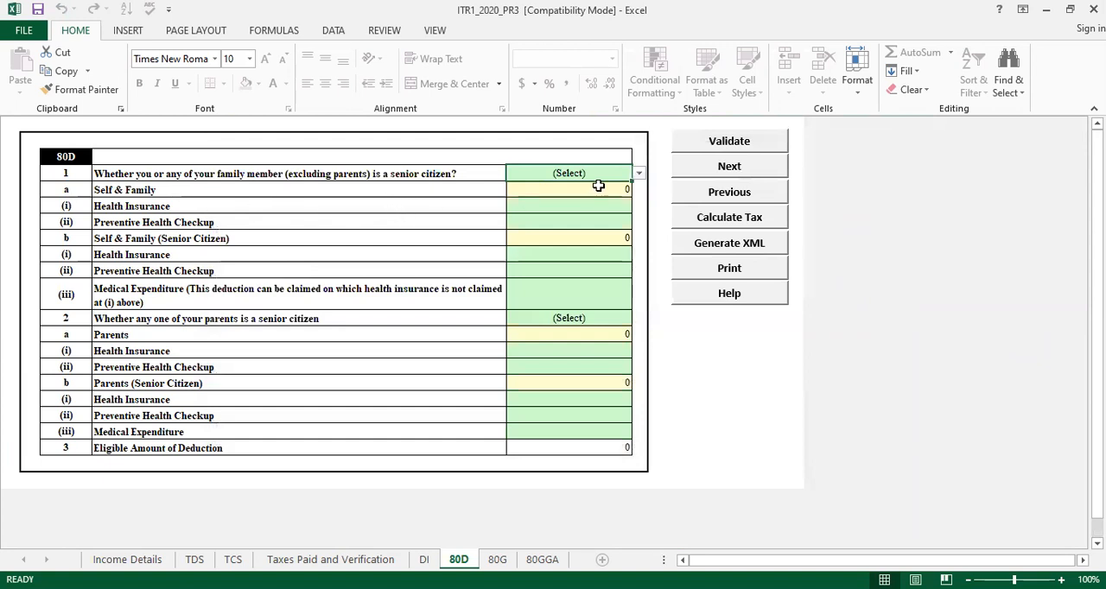
Answer No in Schedule 80D to whether you or any family member, excluding parents, is a senior citizen
key("alt+Down")
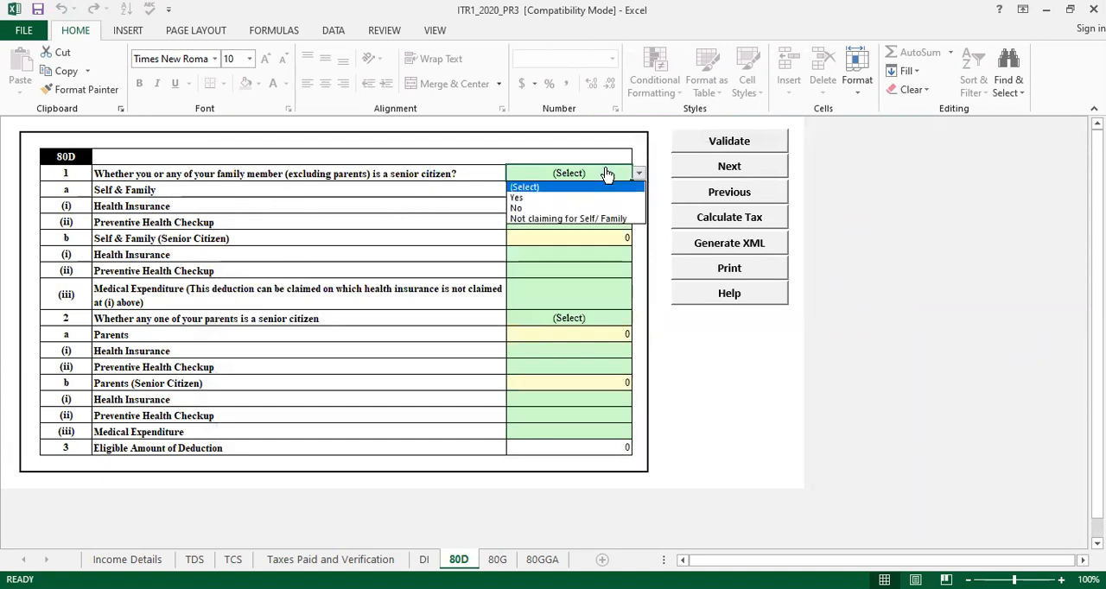
left_click(528, 207)
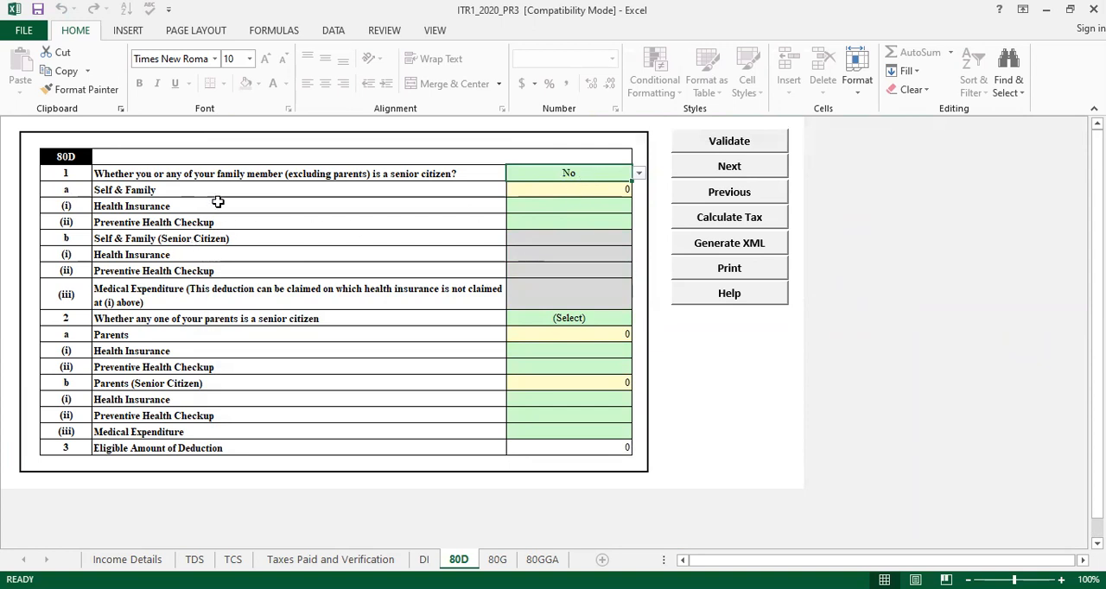
left_click(611, 211)
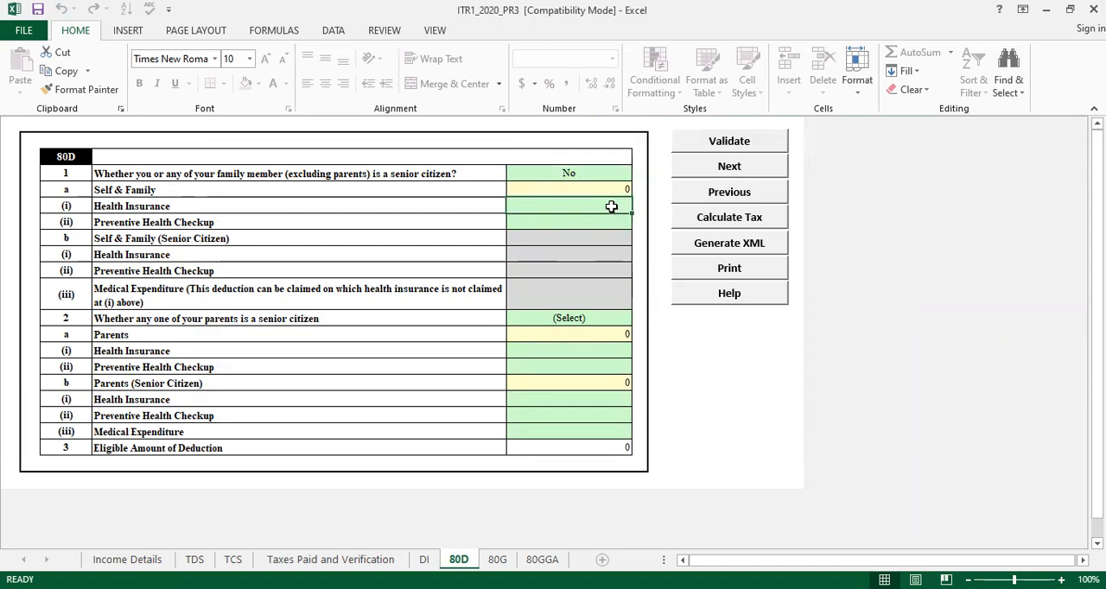
left_click(554, 222)
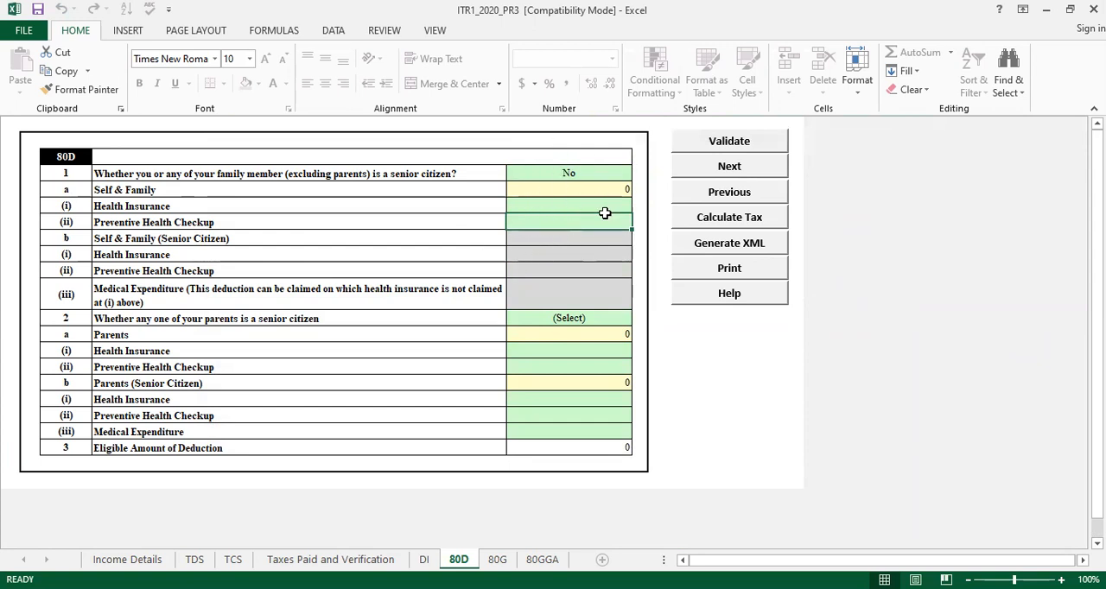
Go back to the Income Details sheet and try the tax calculation again
left_click(729, 194)
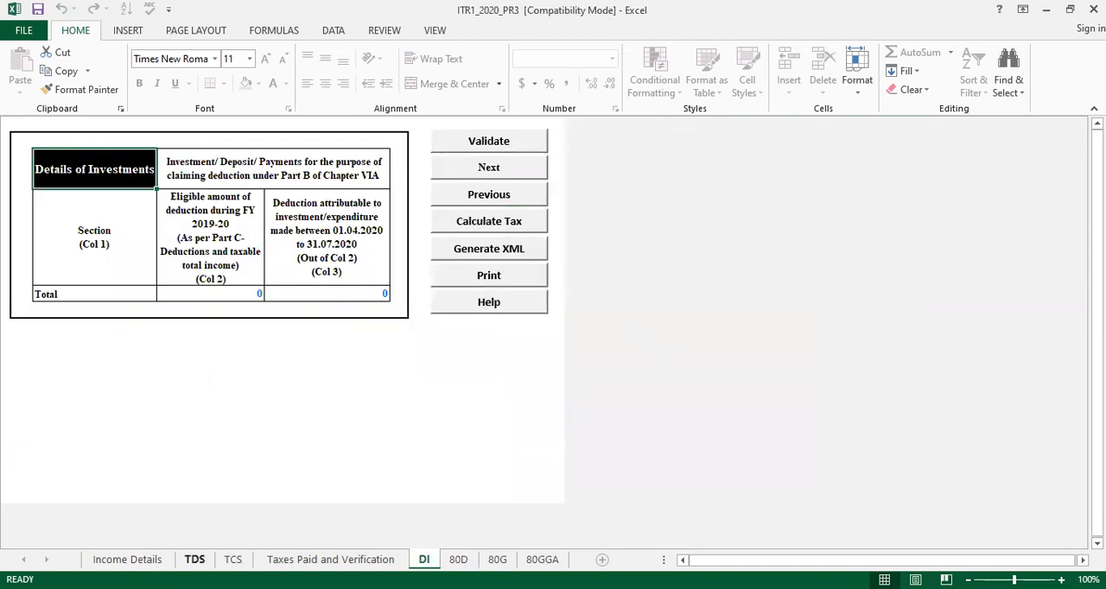
left_click(128, 559)
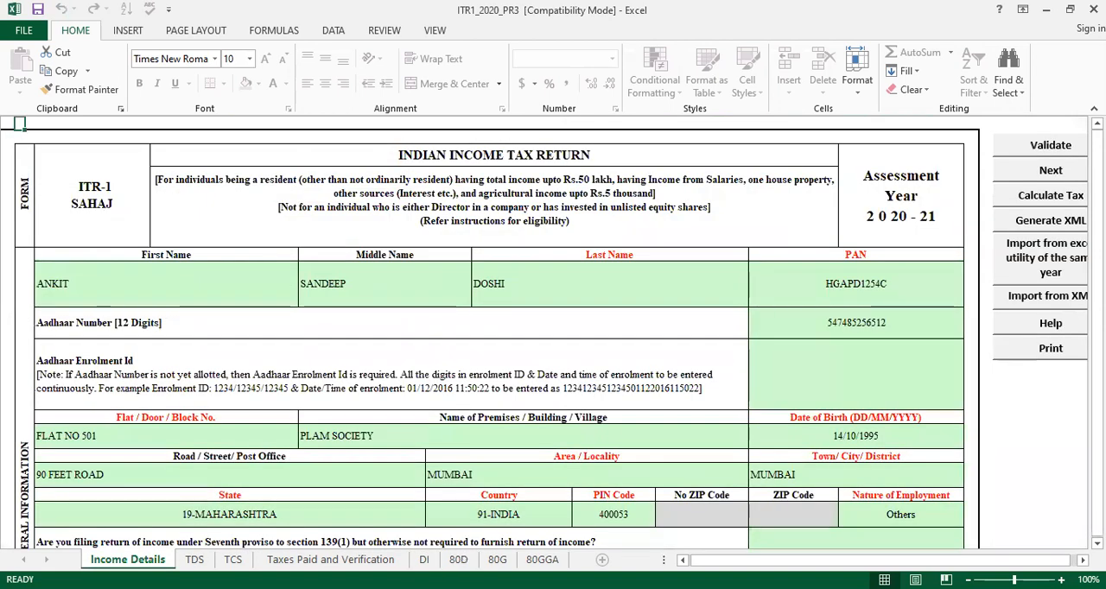
left_click(1041, 199)
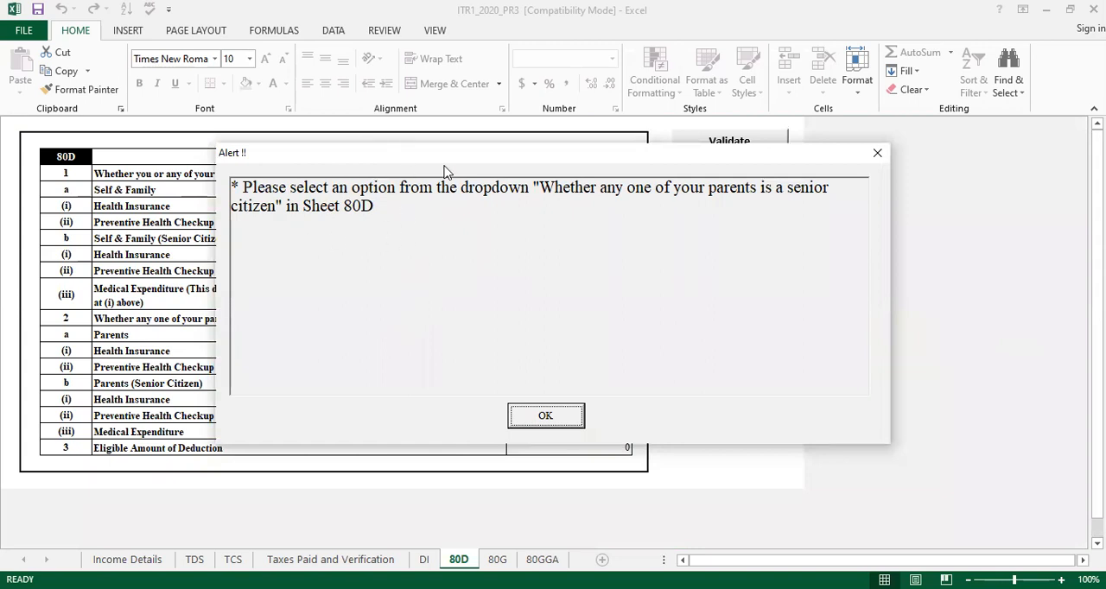
left_click(569, 419)
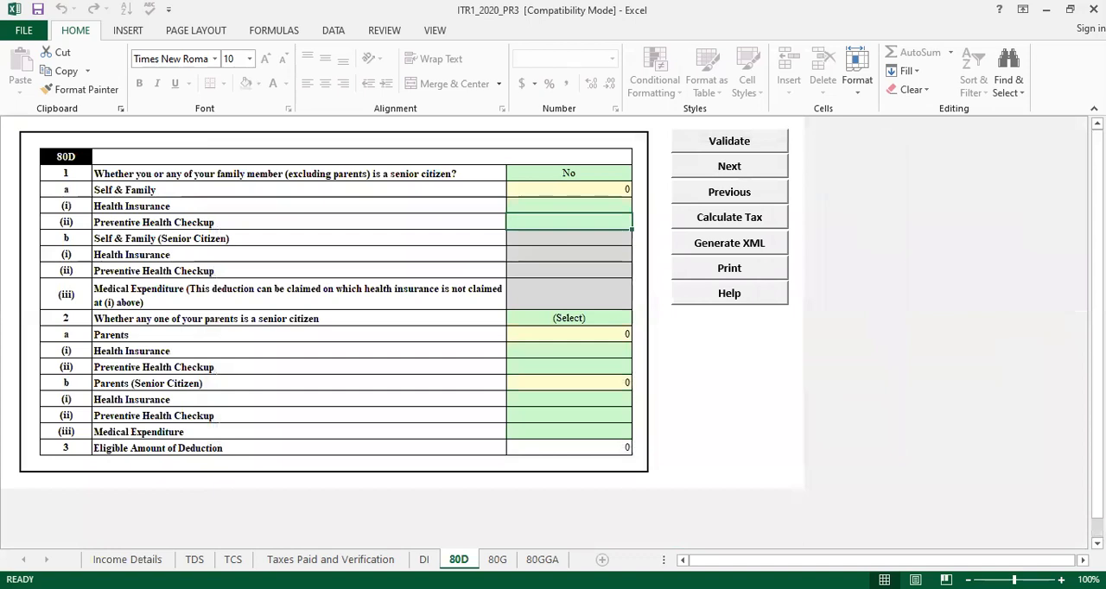
Check the Income Details sheet from the salary and house property sections down to tax rows 8 to 17
left_click(129, 560)
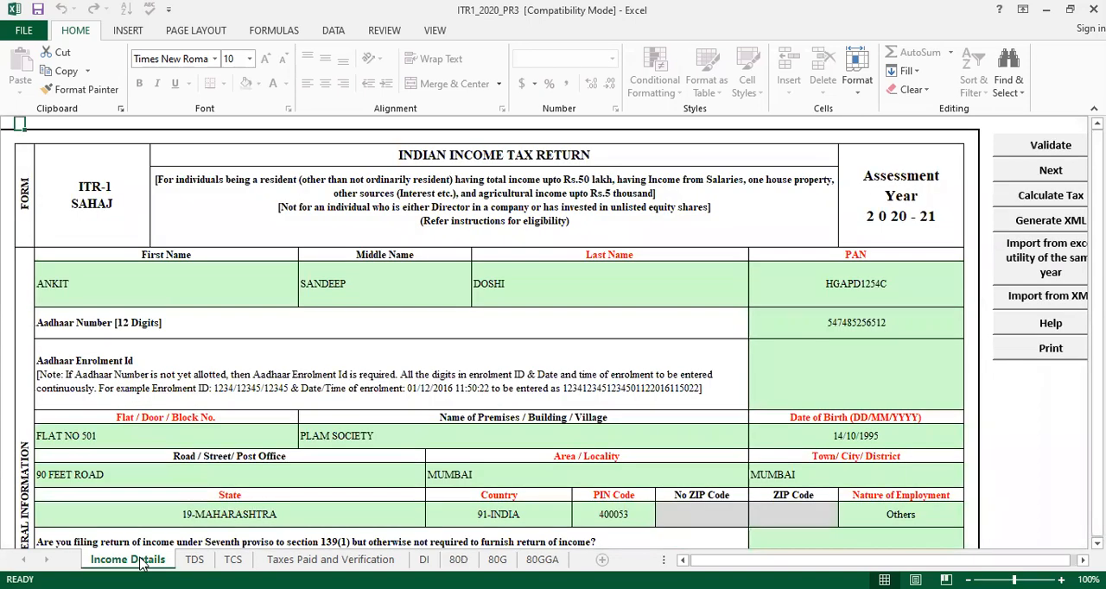
key("Down")
key("Down")
key("Down")
key("Down")
key("Down")
key("Down")
key("Down")
key("Down")
key("Down")
key("Down")
key("Down")
key("Down")
key("Down")
key("Down")
key("Down")
key("Down")
key("Down")
key("Down")
key("Down")
key("Down")
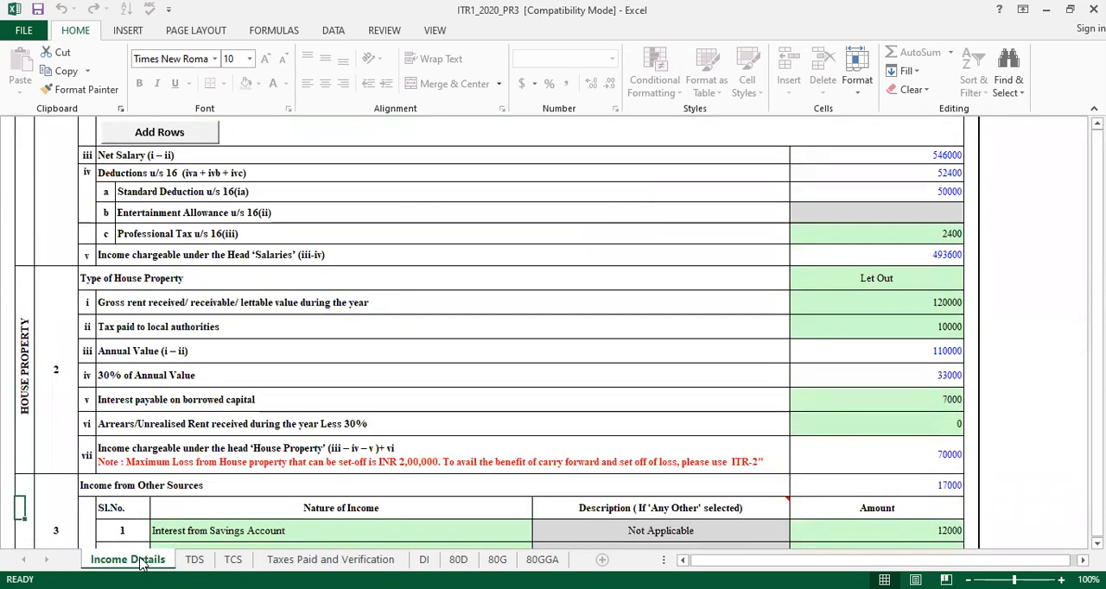
key("Down")
key("Down")
key("Down")
key("Down")
key("Down")
key("Down")
key("Down")
key("Down")
key("Down")
key("Down")
key("Down")
key("Down")
key("Down")
key("Down")
key("Down")
key("Down")
key("Down")
key("Down")
key("Down")
key("Down")
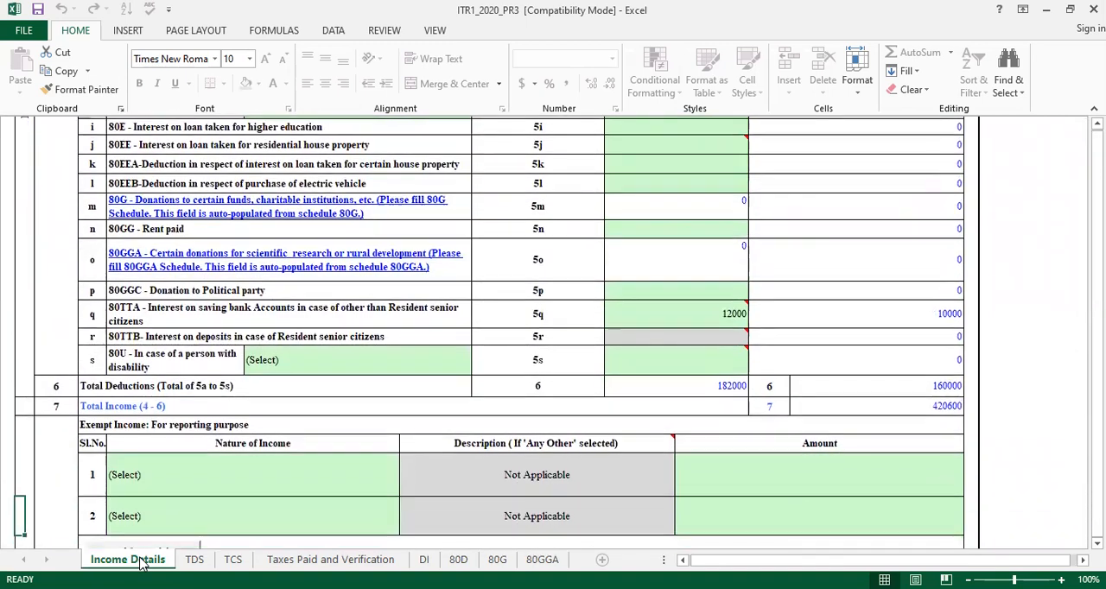
key("Down")
key("Down")
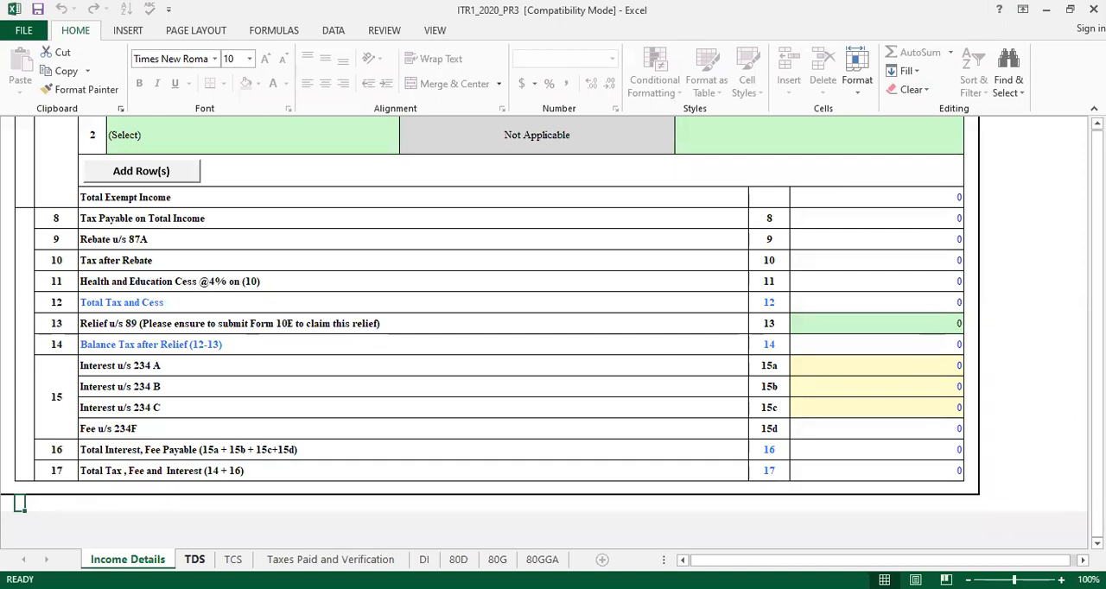
On the TDS sheet, accept the Form 26AS alert and enter the deductor's TAN in row 1 of the TDS1 salary table
left_click(194, 559)
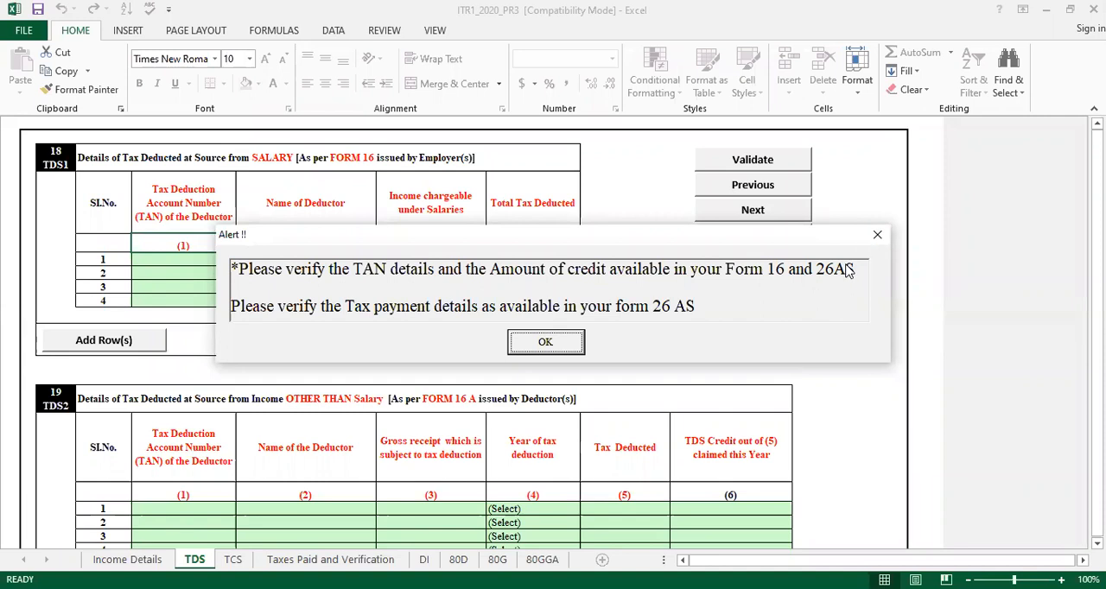
left_click(546, 343)
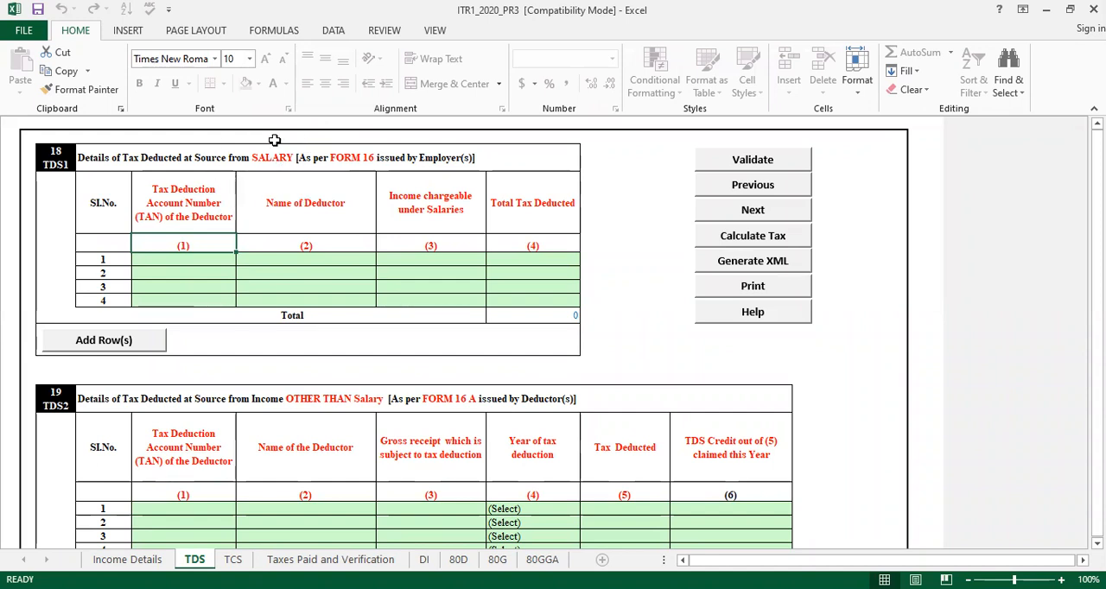
left_click(207, 261)
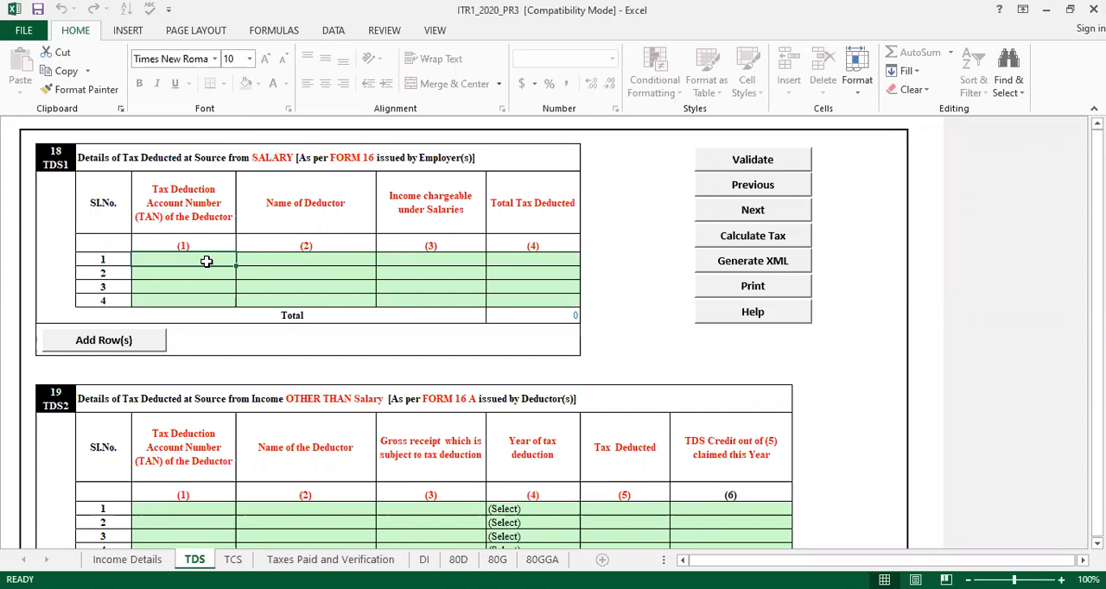
type("hgsc")
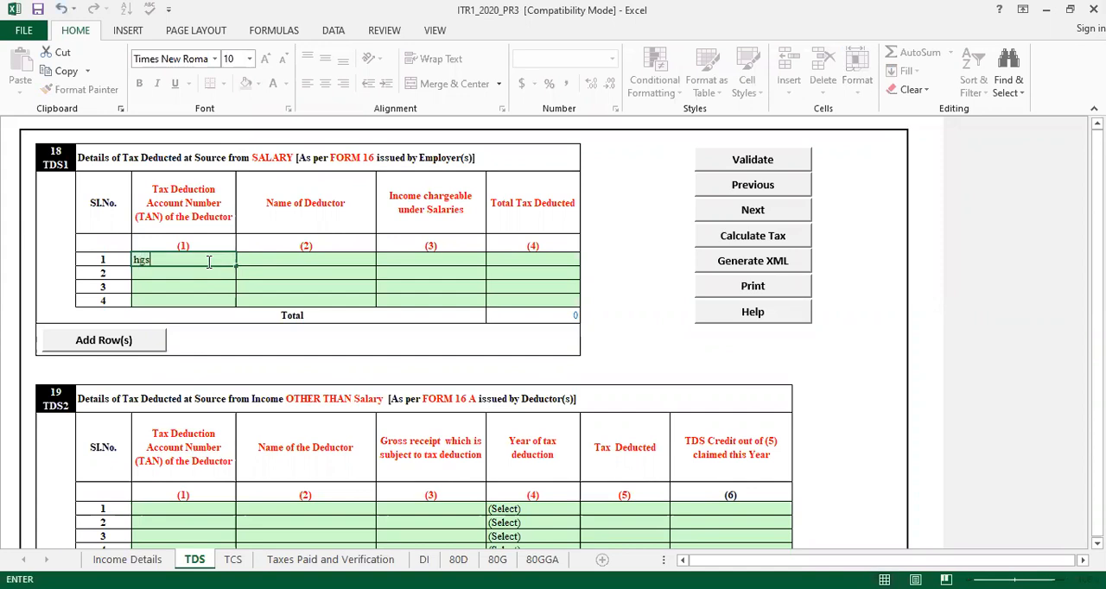
key("BackSpace")
key("BackSpace")
key("BackSpace")
key("BackSpace")
left_click(253, 274)
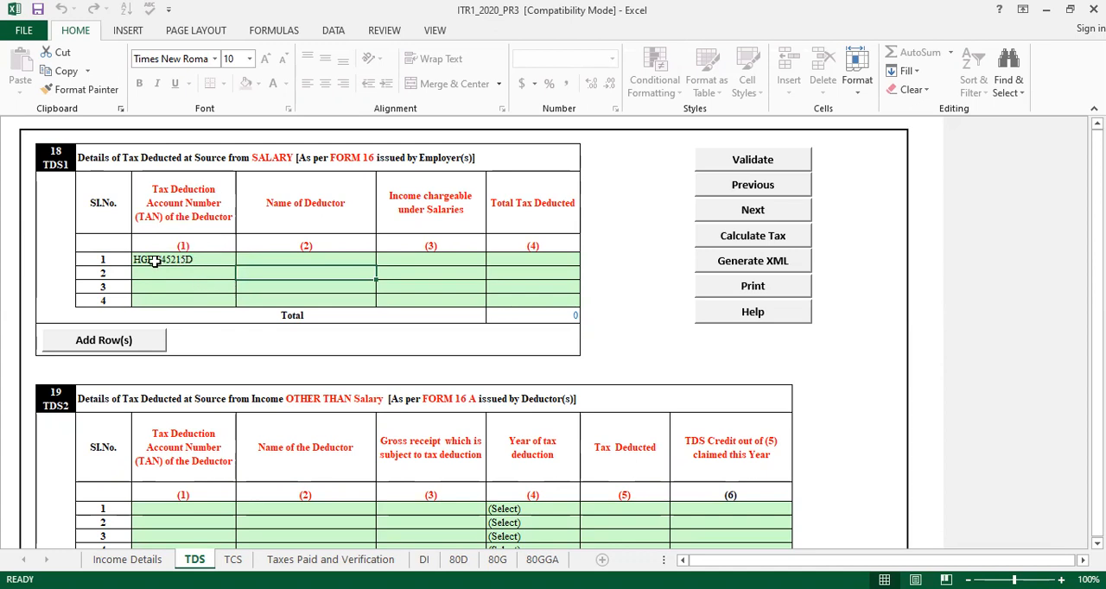
In TDS1 row 1, enter PQR LTD as the deductor's name and 600000 as the income chargeable under Salaries
left_click(289, 259)
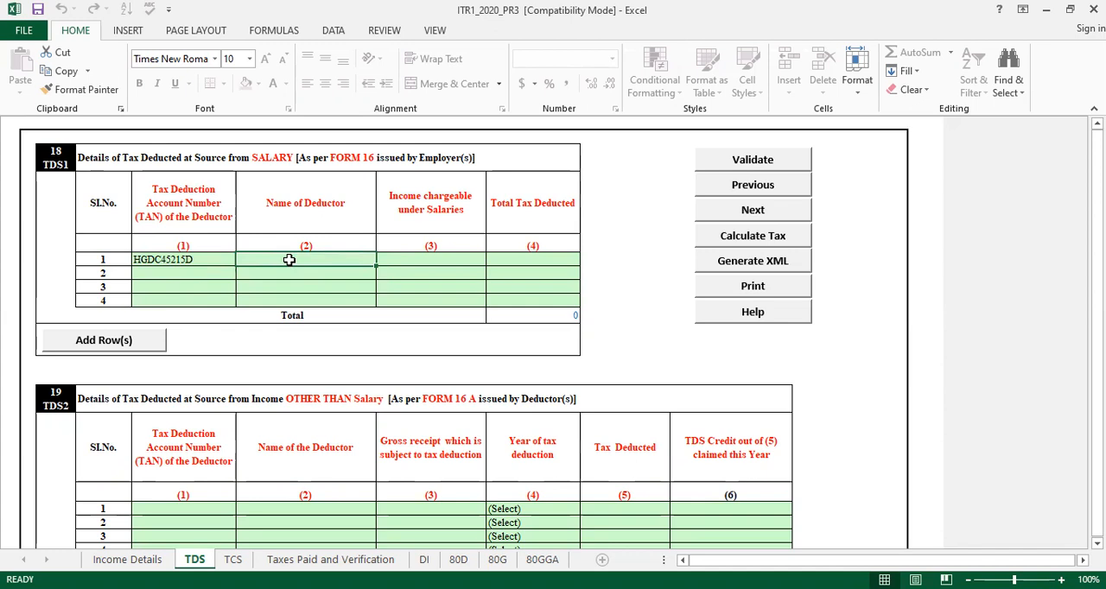
type("PQR")
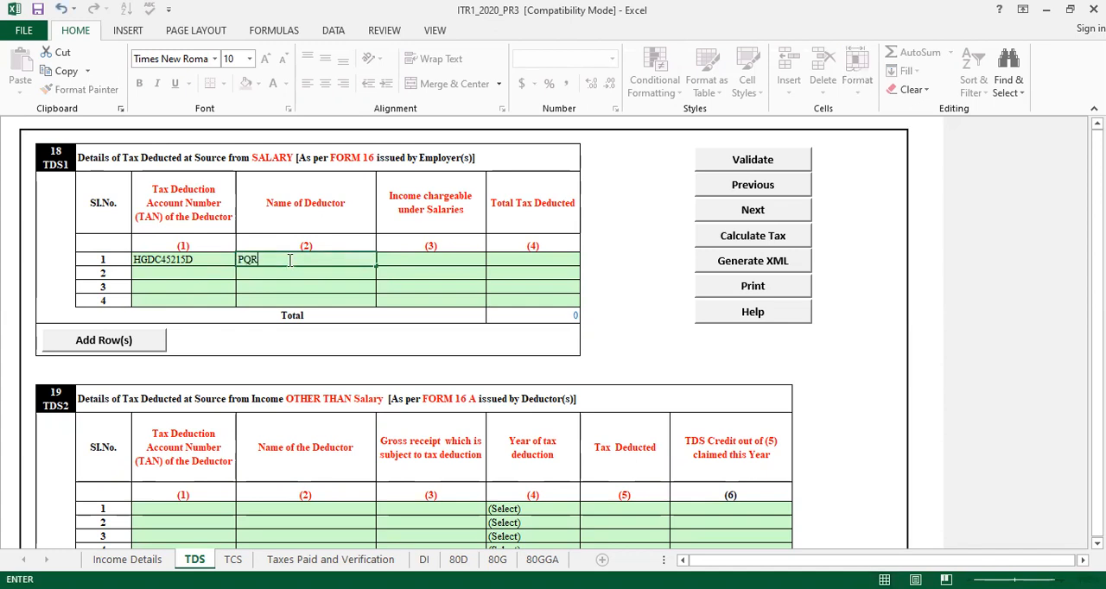
type(" LTD")
key("Tab")
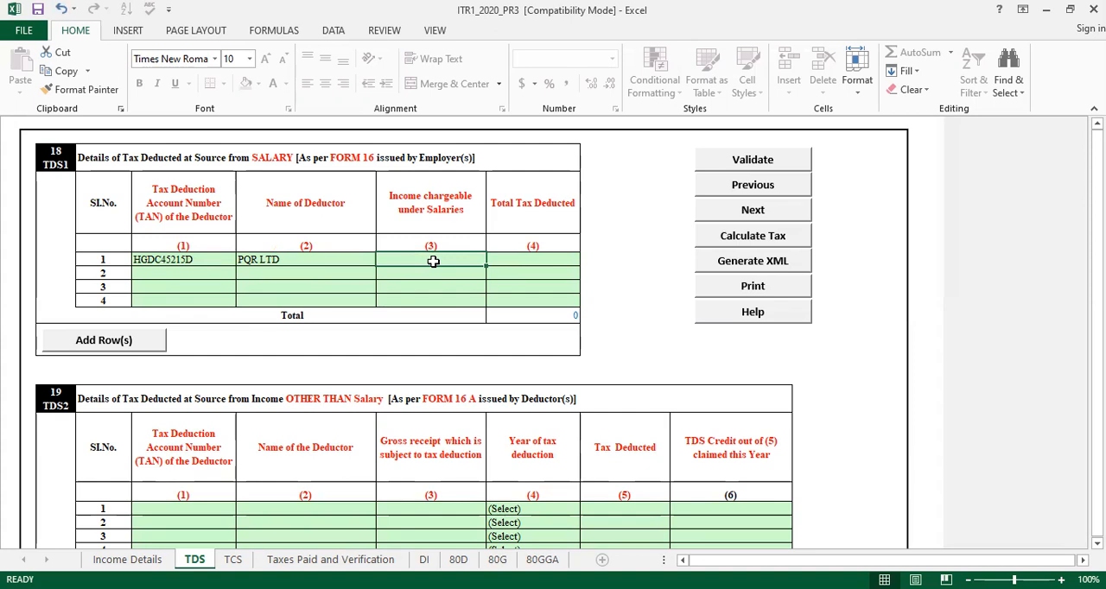
type("6")
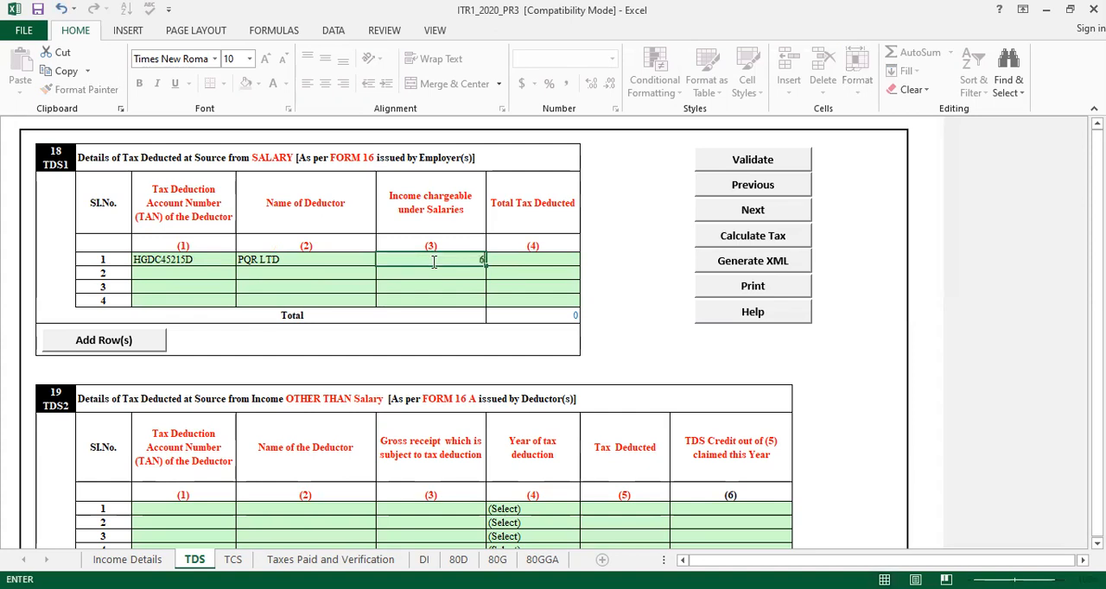
type("00000")
Enter 20245 as the total tax deducted in row 1 of the TDS1 salary table
left_click(524, 259)
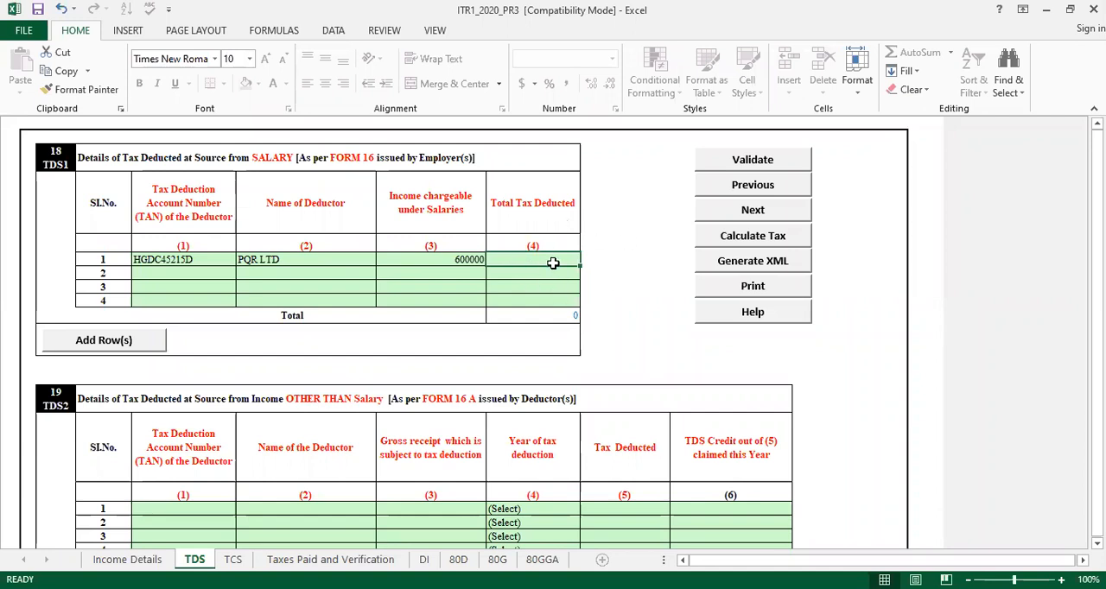
type("20245")
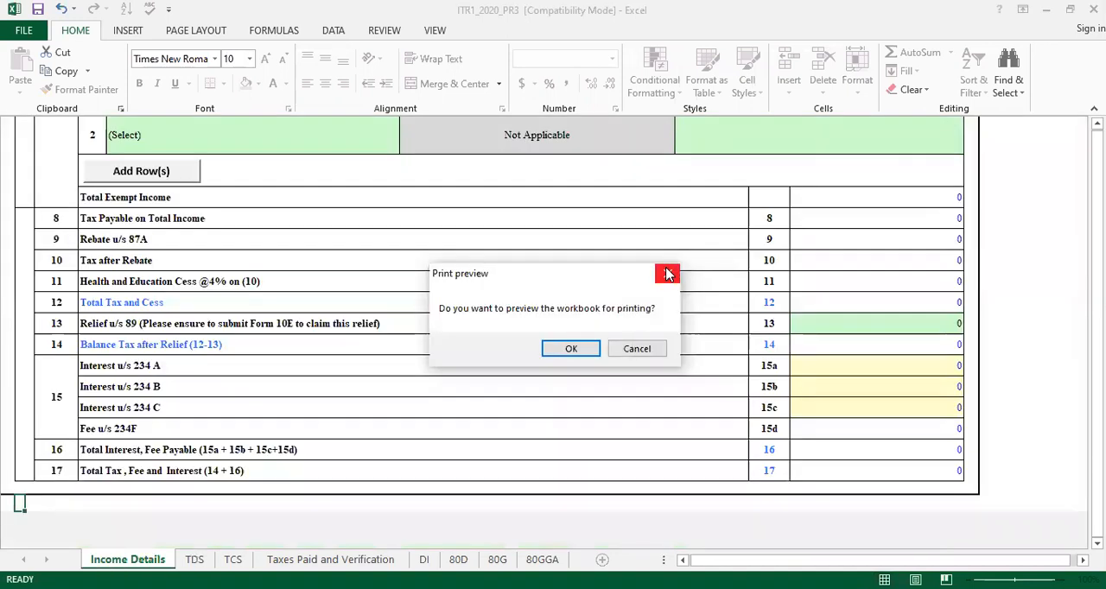
Dismiss the print preview prompt and return to the TDS sheet, accepting the alert about verifying TAN details
left_click(667, 275)
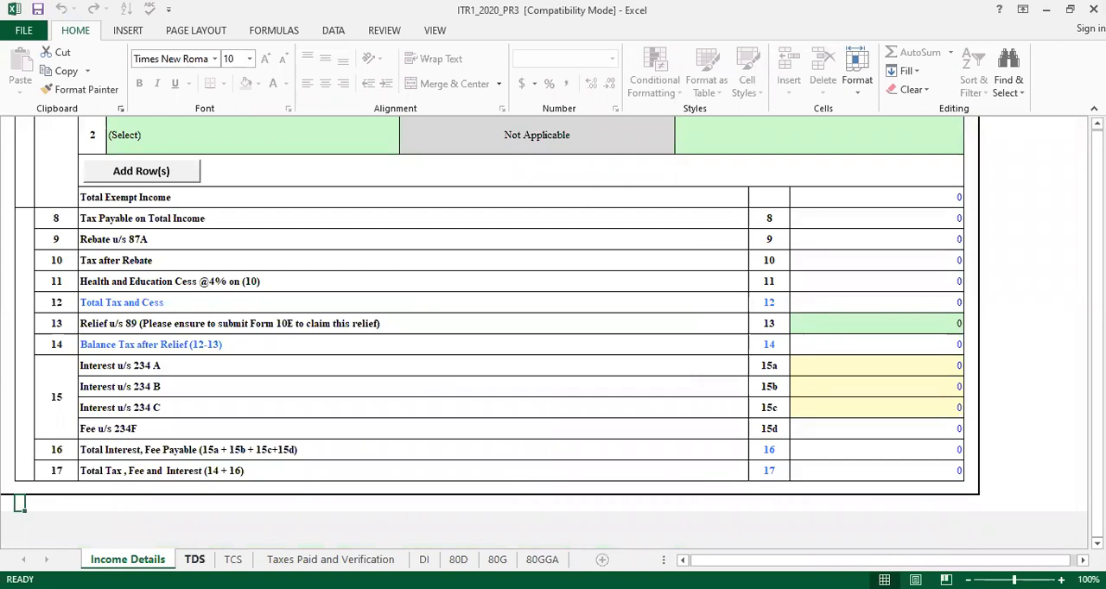
left_click(195, 558)
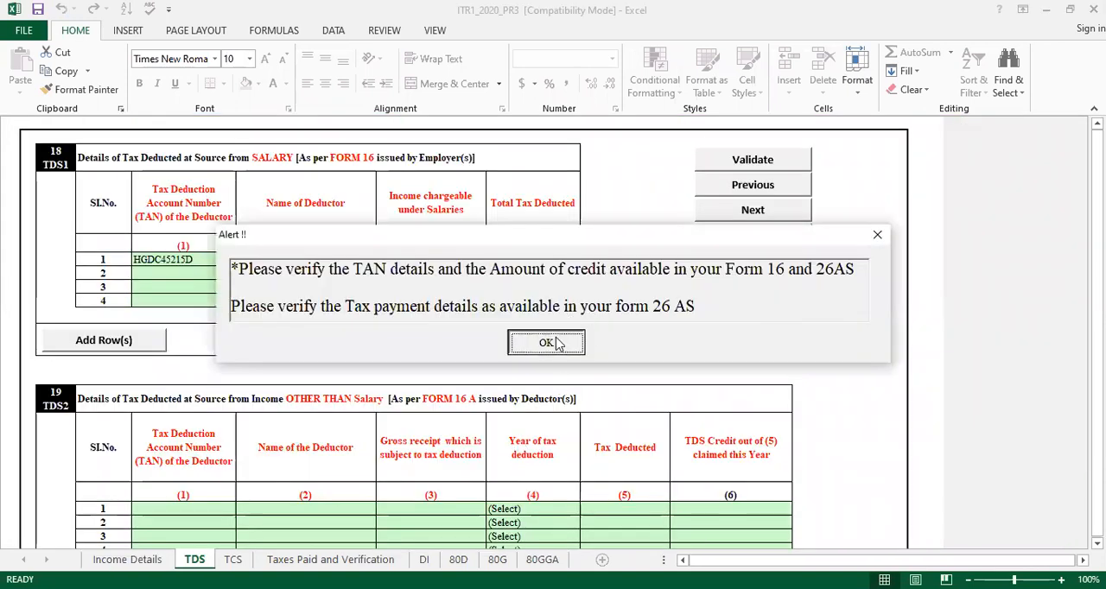
key("Return")
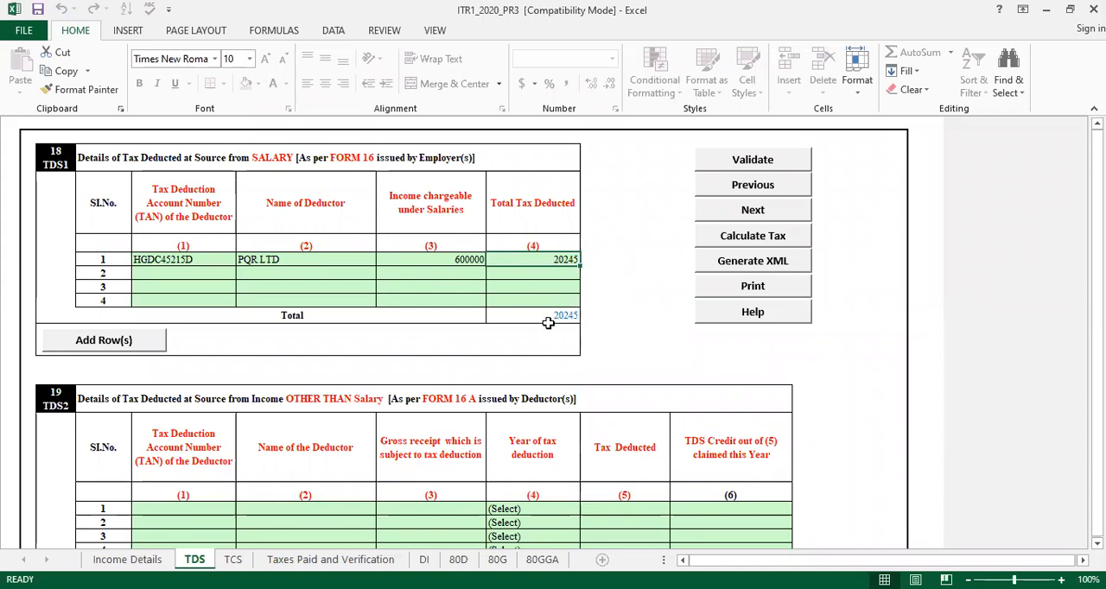
left_click(363, 327)
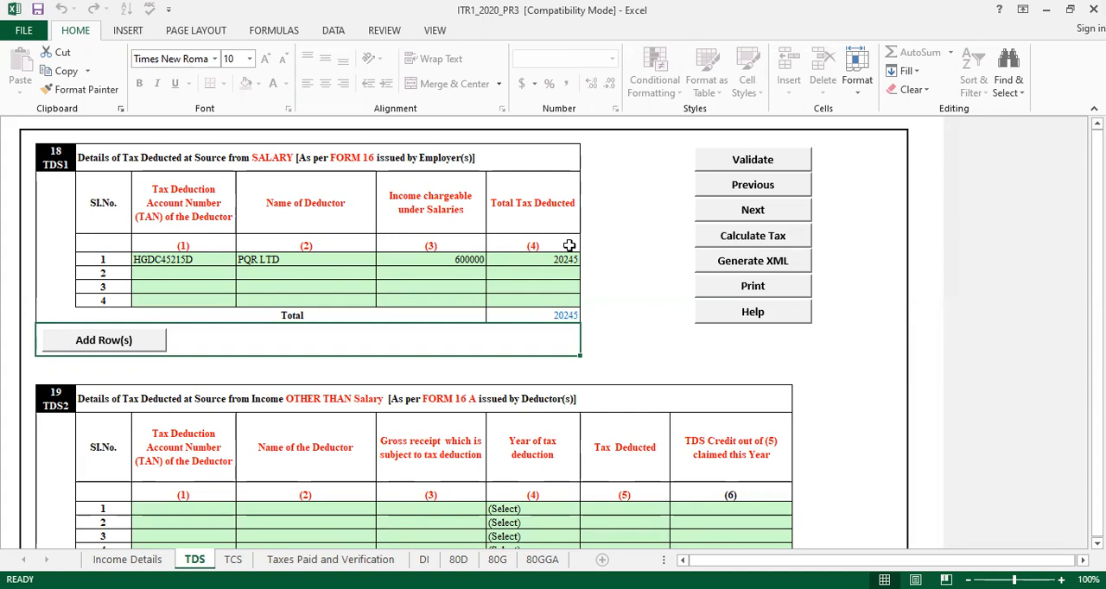
key("Down")
key("Down")
key("Down")
key("Down")
key("Down")
key("Down")
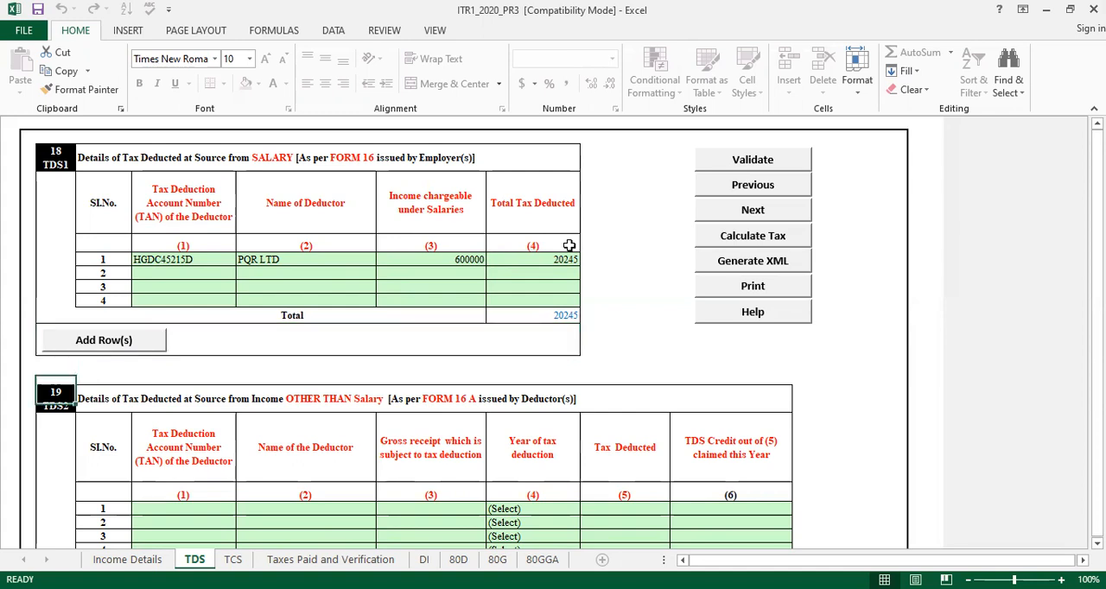